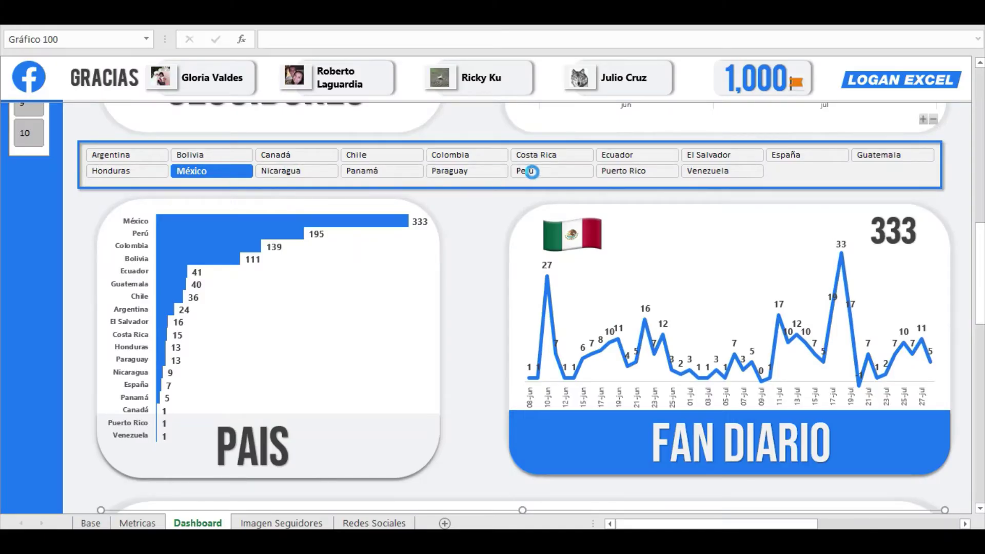
Step: Switch the dashboard's country slicer from México to Perú
left_click(534, 173)
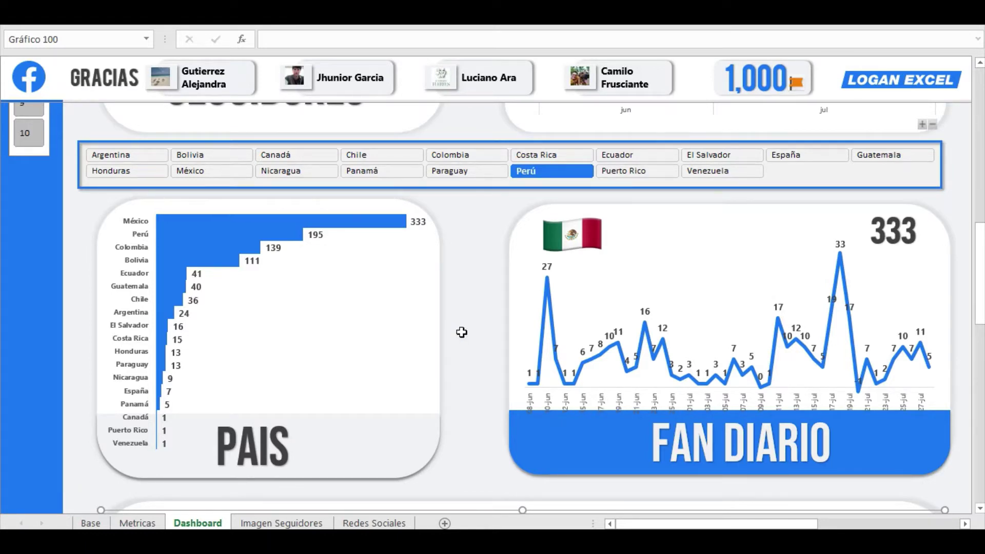
Step: Refresh the charts for Perú and review them: 195 daily fans, Lima leading the cities at 129
scroll(474, 349, "down", 4)
left_click(460, 350)
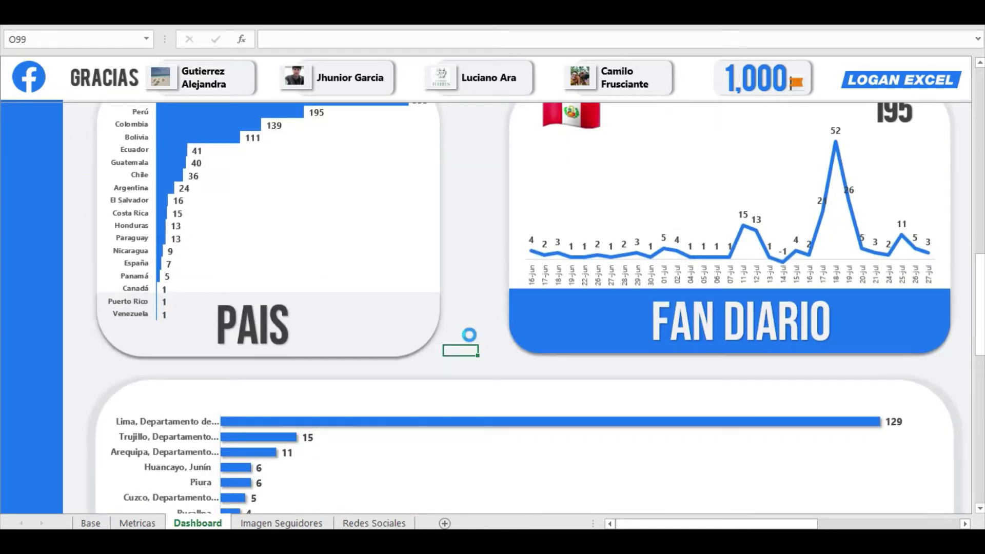
scroll(471, 333, "down", 3)
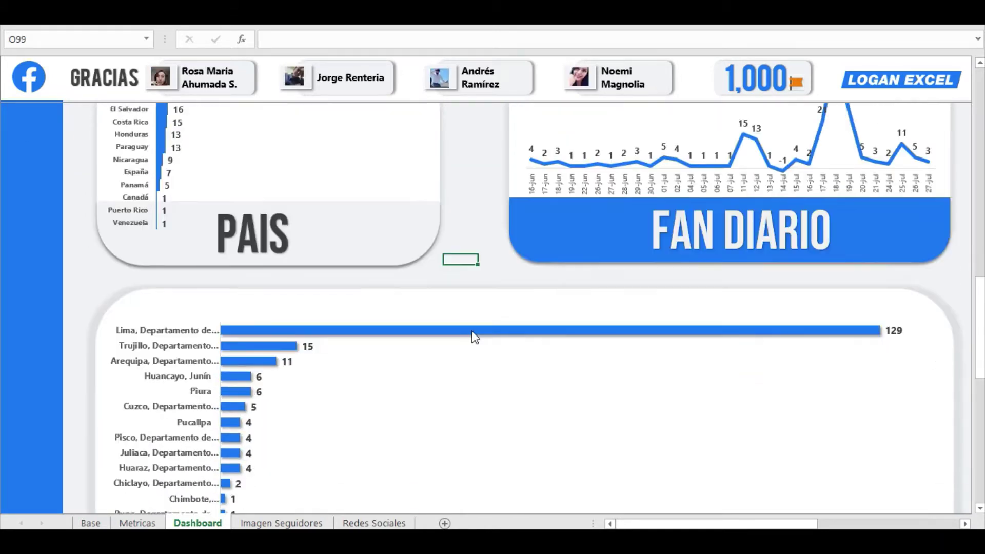
scroll(471, 333, "up", 3)
scroll(470, 331, "up", 1)
scroll(470, 331, "down", 1)
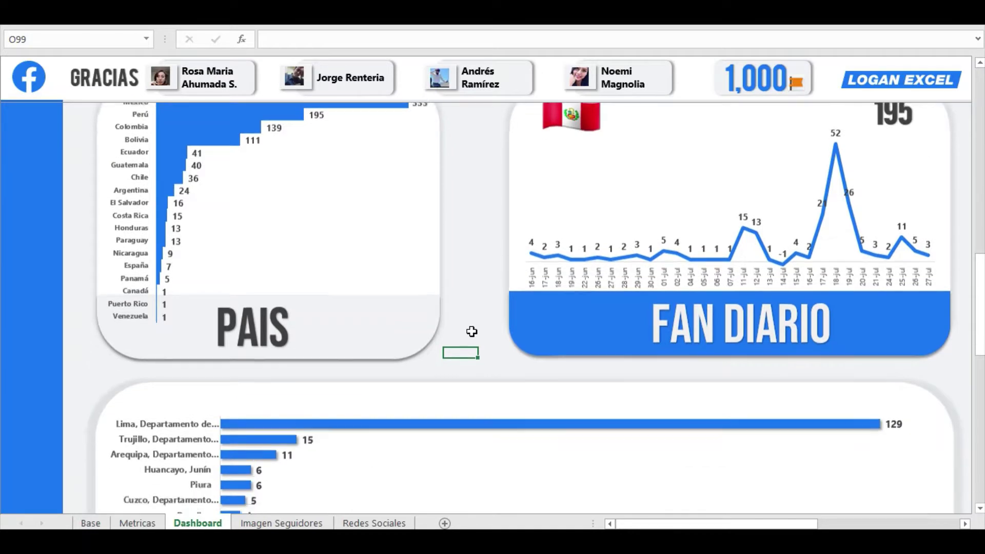
scroll(462, 308, "down", 1)
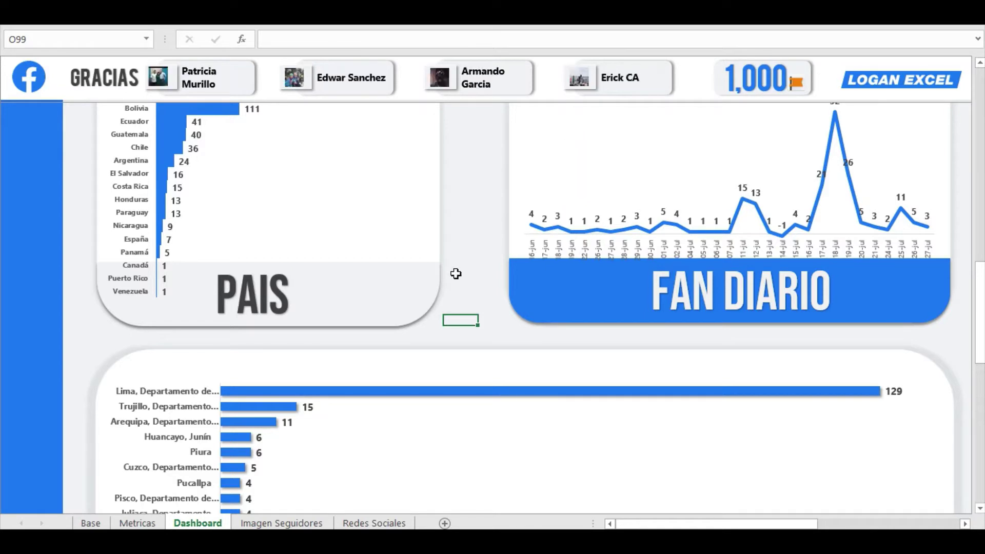
scroll(471, 286, "down", 1)
scroll(471, 287, "down", 1)
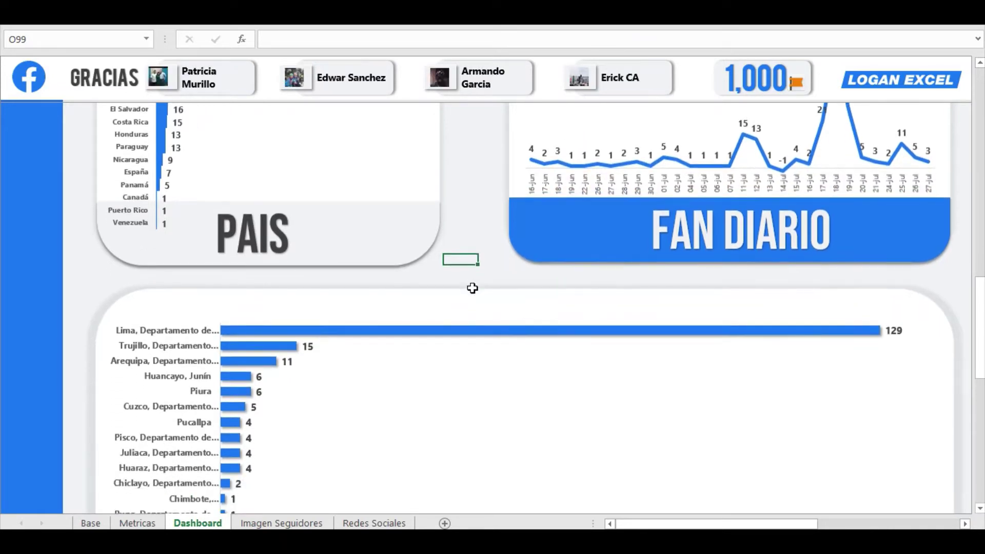
scroll(472, 288, "down", 1)
scroll(473, 292, "down", 1)
scroll(473, 291, "down", 1)
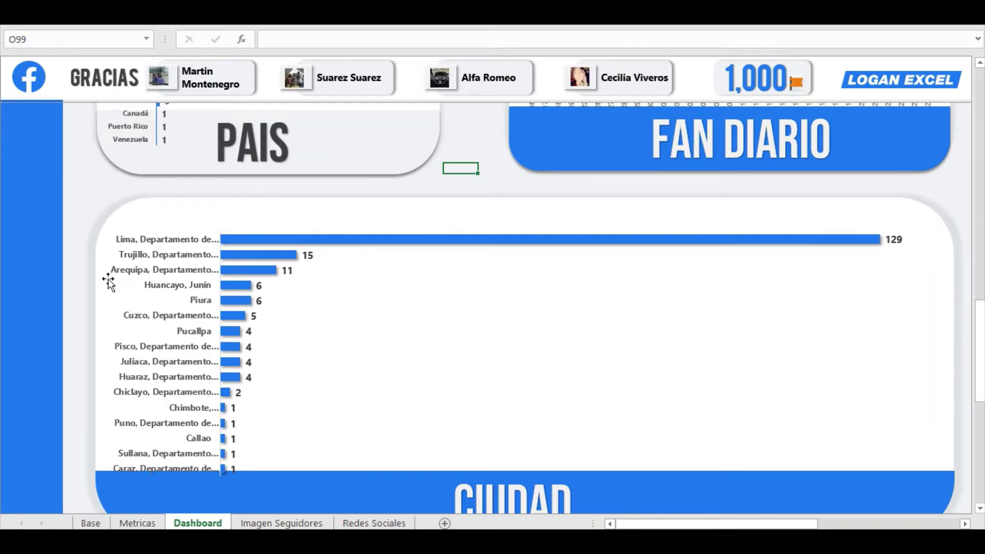
scroll(238, 339, "down", 1)
scroll(251, 323, "down", 1)
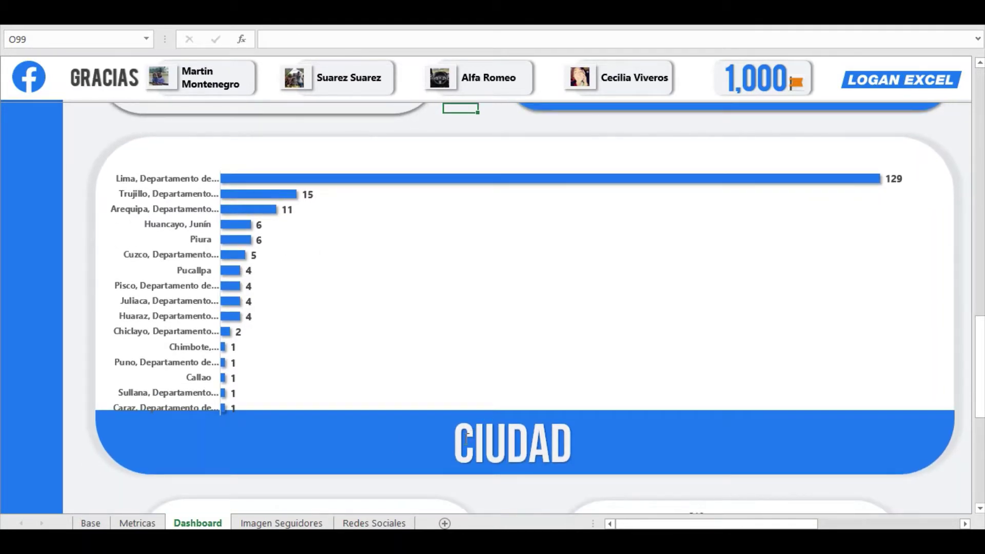
scroll(248, 289, "up", 1)
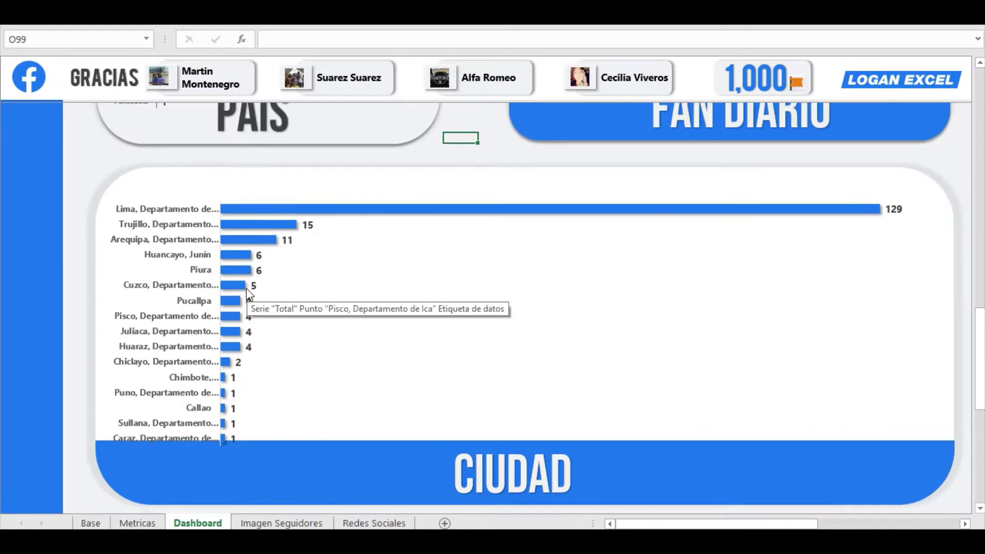
scroll(247, 293, "up", 1)
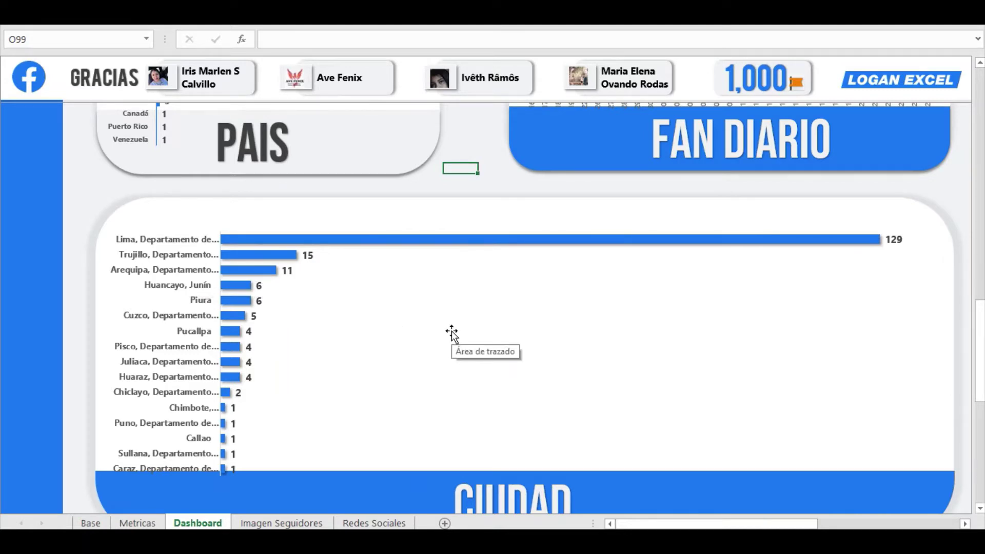
scroll(444, 336, "down", 1)
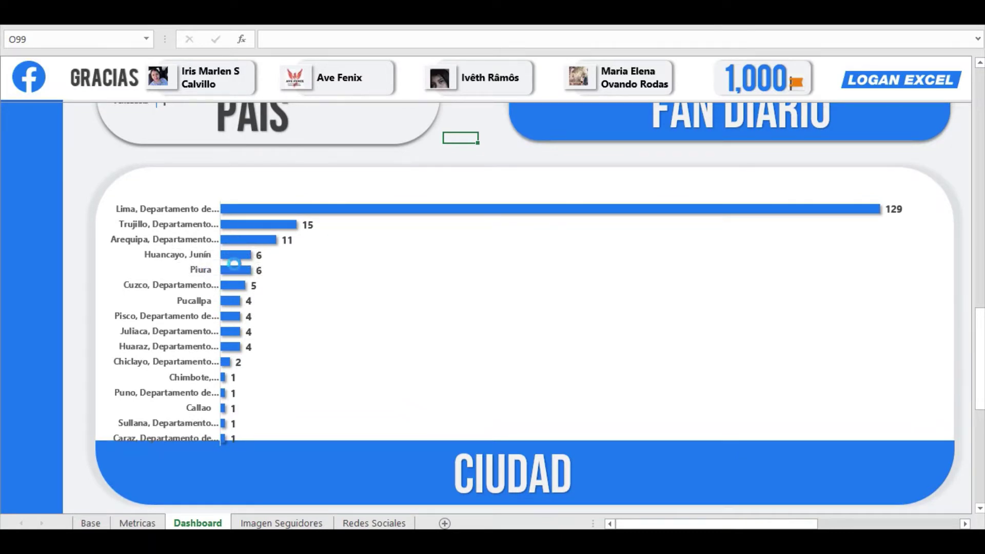
scroll(263, 377, "up", 2)
scroll(303, 363, "up", 1)
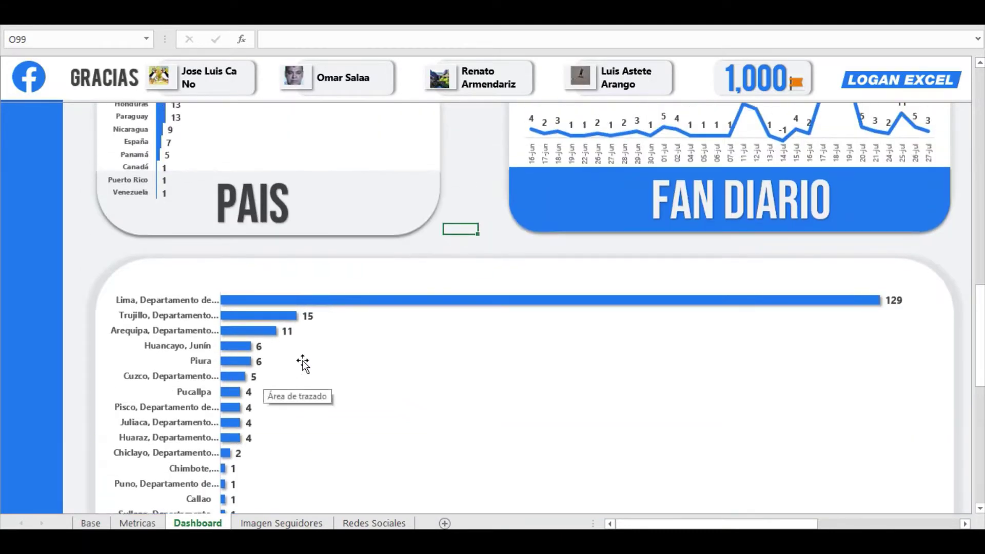
scroll(308, 359, "up", 3)
scroll(317, 354, "up", 2)
scroll(323, 349, "up", 1)
scroll(330, 345, "up", 1)
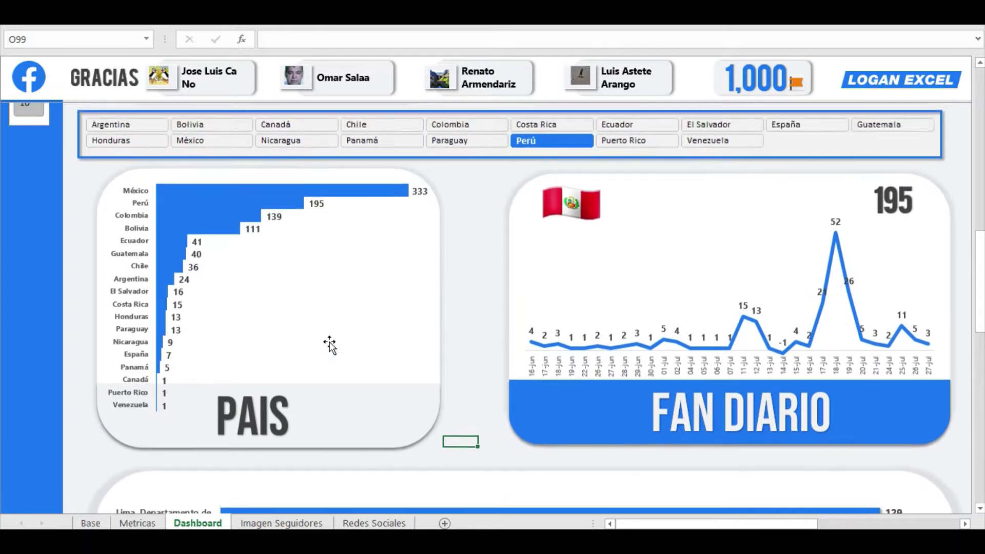
scroll(331, 342, "up", 1)
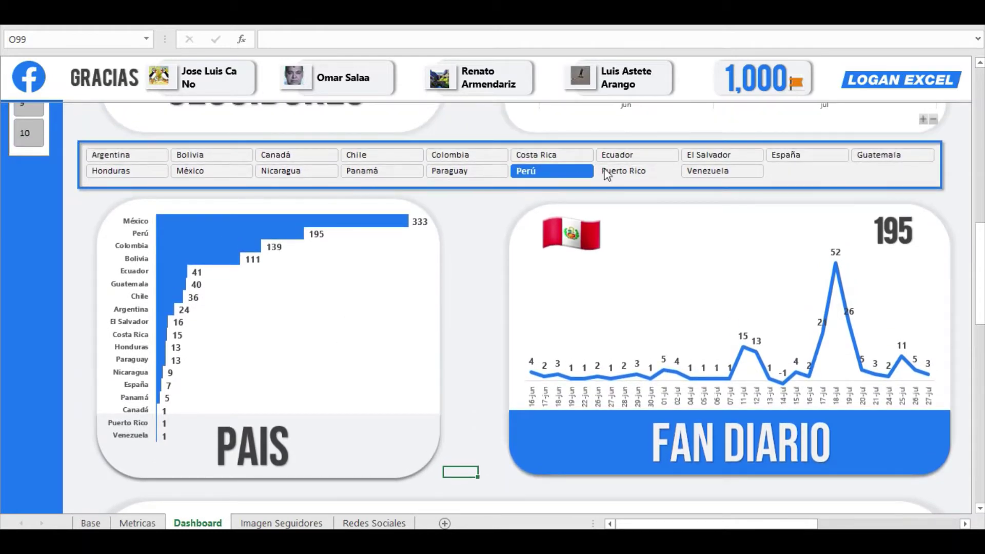
Step: Filter to Colombia and check the charts: 139 daily fans, Bogotá leading the cities at 70
left_click(465, 153)
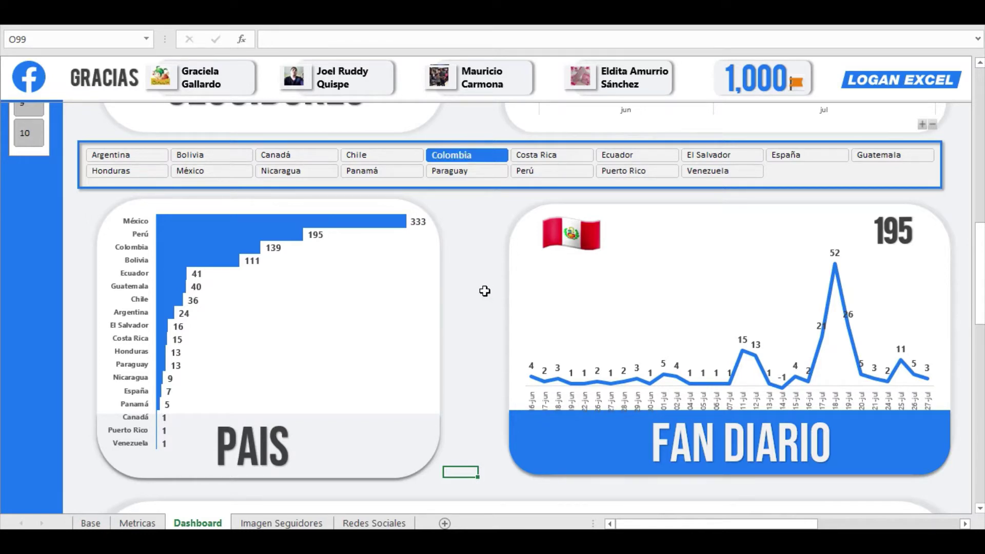
scroll(485, 291, "down", 5)
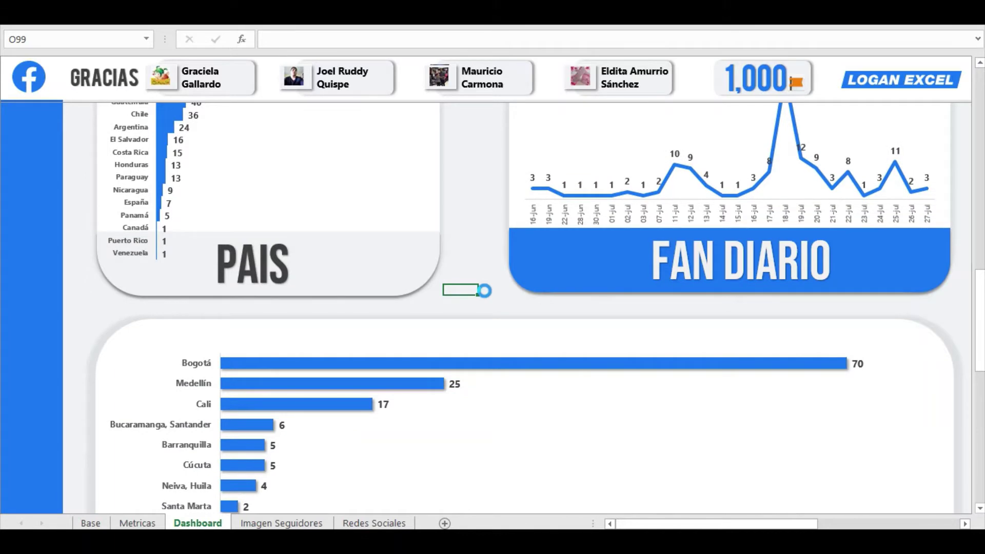
scroll(485, 291, "up", 3)
scroll(485, 291, "down", 1)
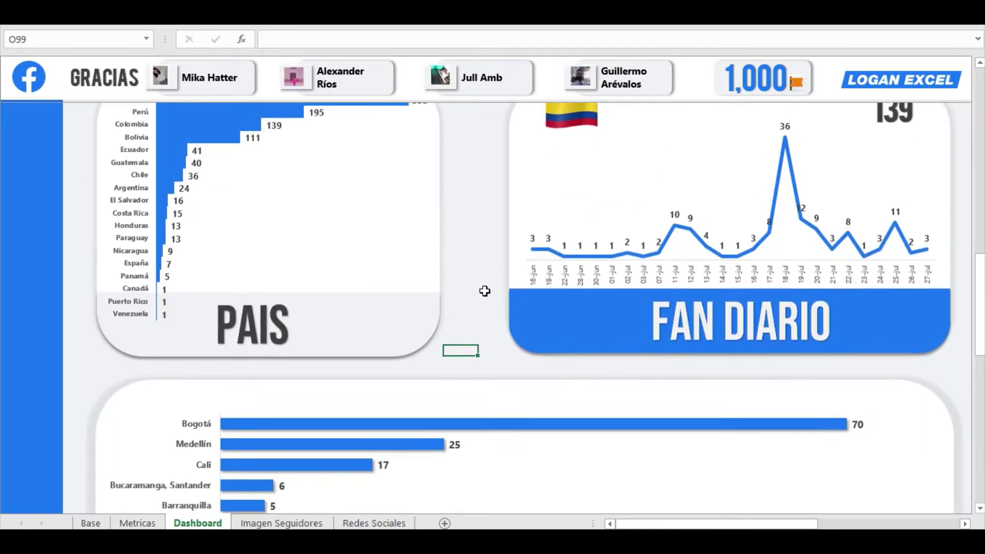
scroll(485, 291, "down", 1)
scroll(484, 295, "down", 2)
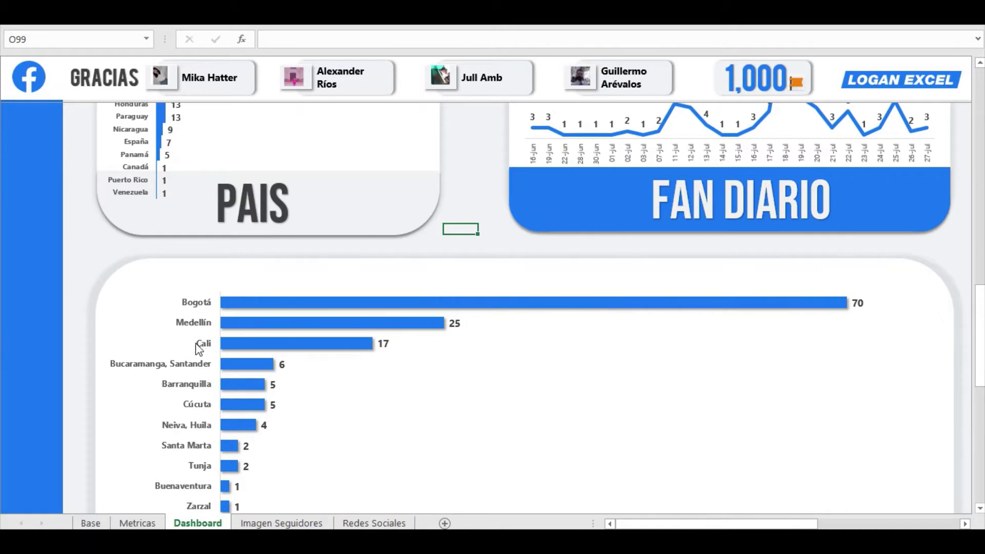
scroll(297, 362, "down", 1)
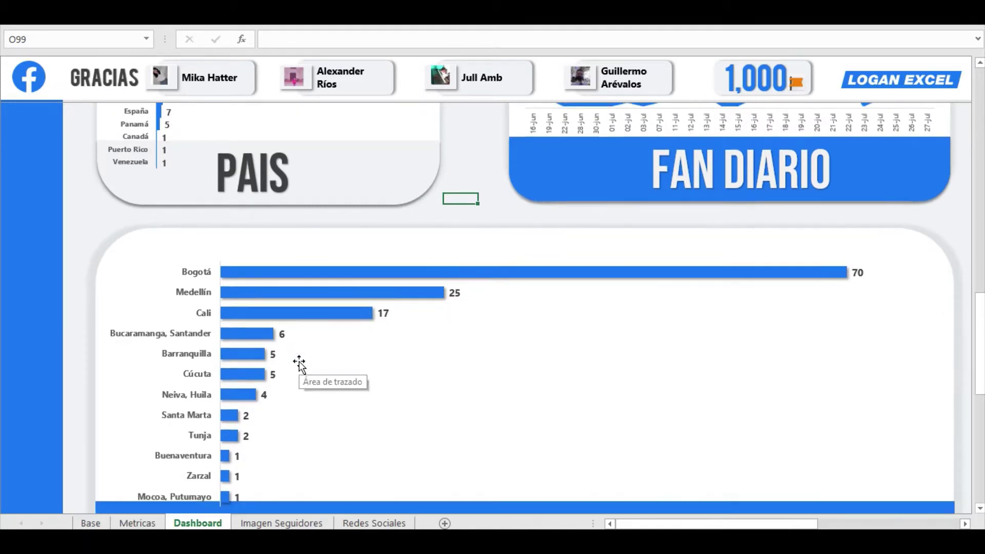
scroll(296, 363, "down", 1)
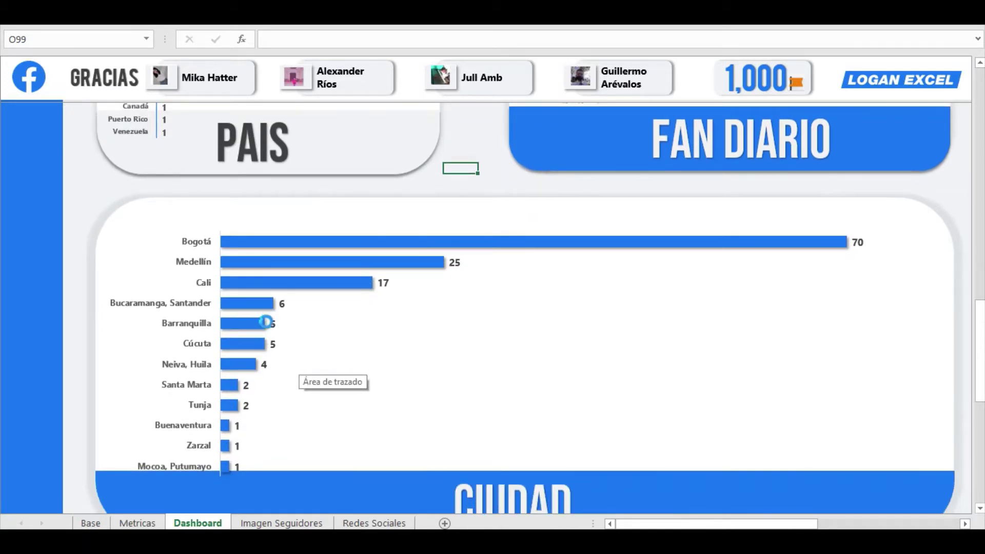
scroll(463, 408, "down", 1)
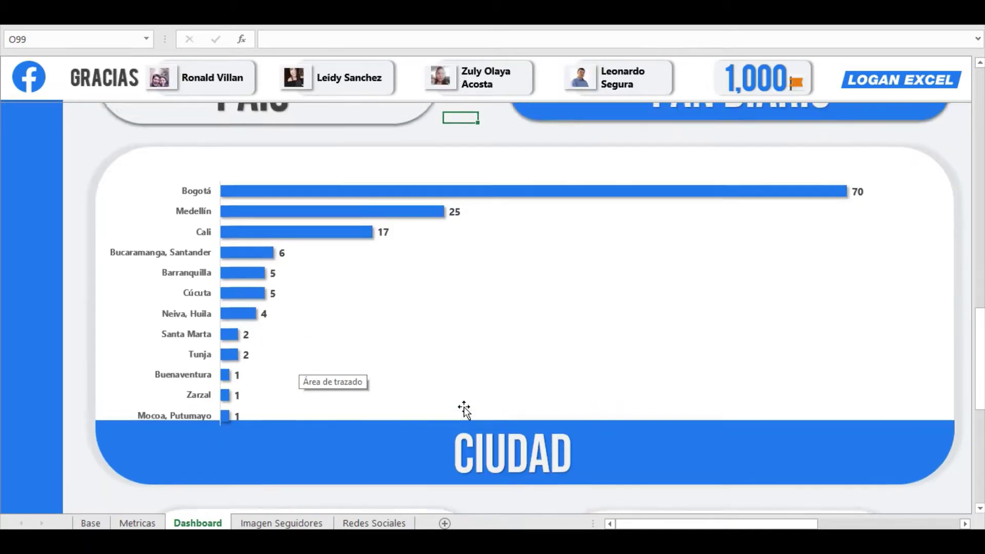
scroll(464, 409, "up", 2)
scroll(464, 408, "up", 2)
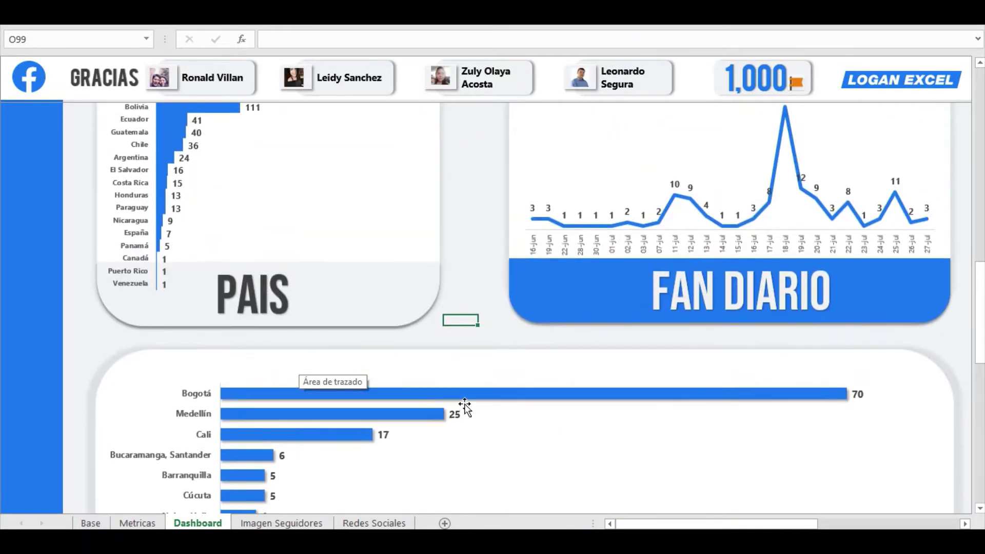
scroll(464, 408, "up", 2)
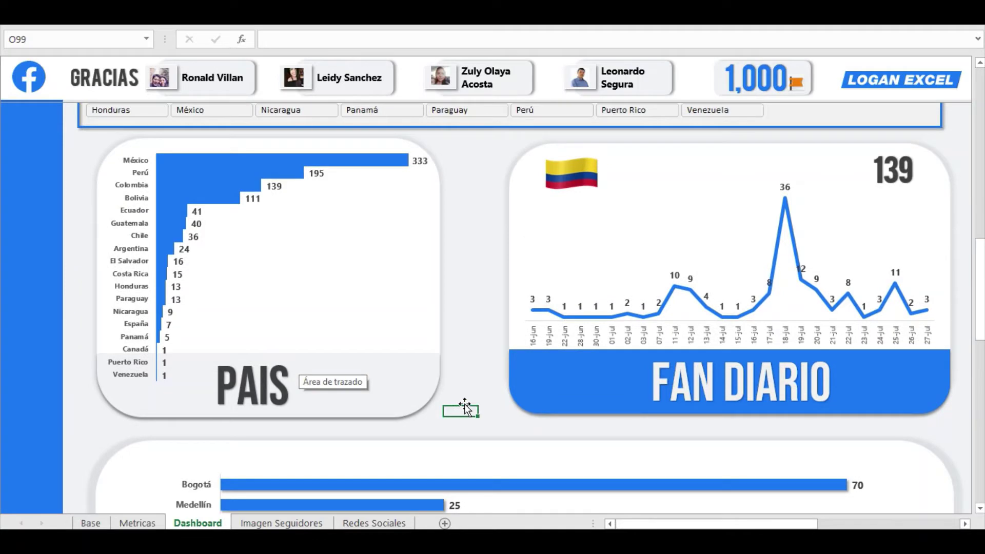
scroll(464, 408, "up", 1)
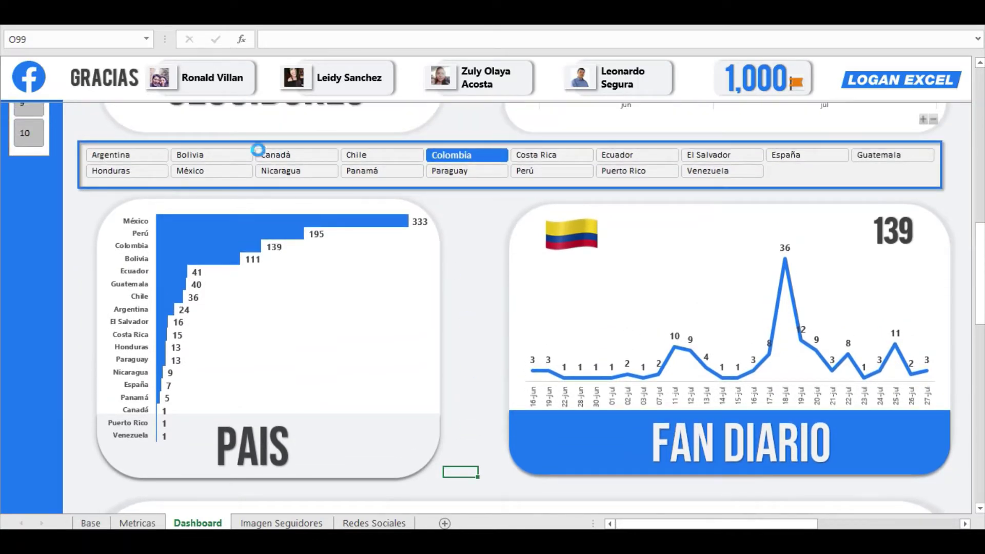
scroll(346, 178, "up", 1)
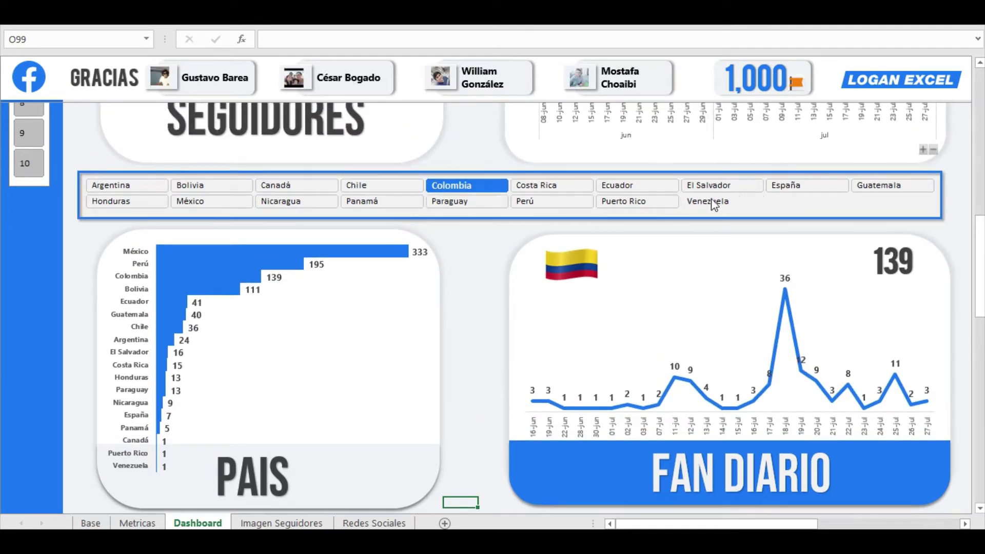
left_click(369, 182)
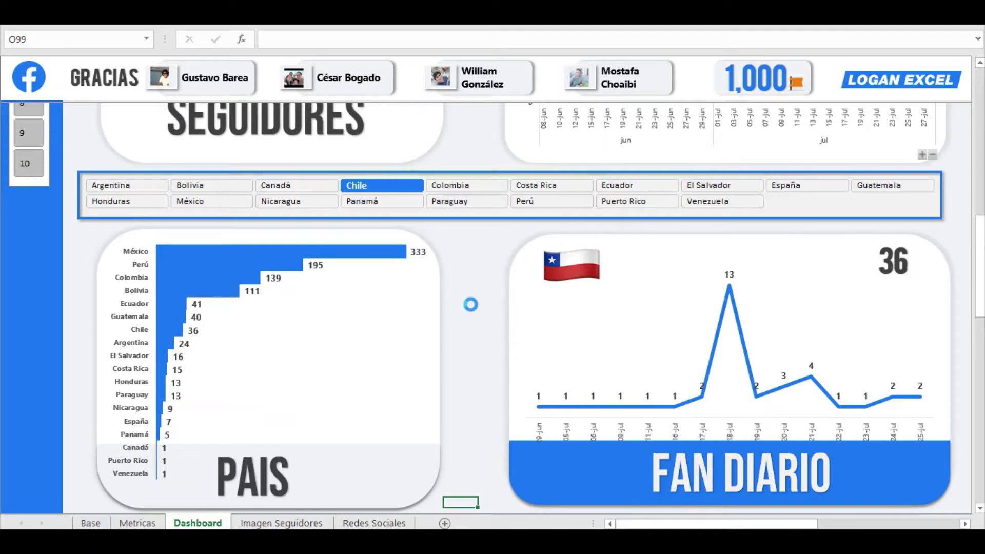
scroll(473, 295, "down", 1)
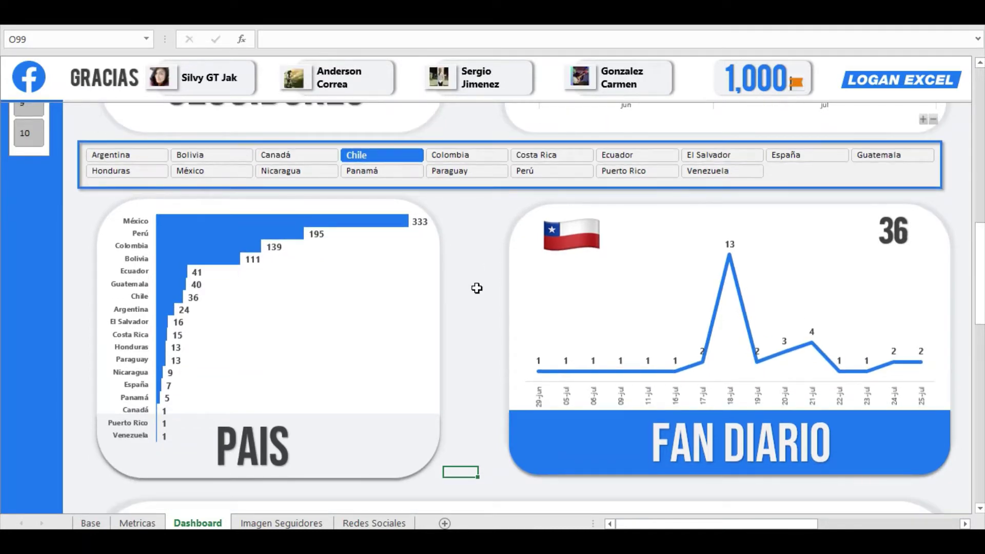
scroll(532, 336, "down", 1)
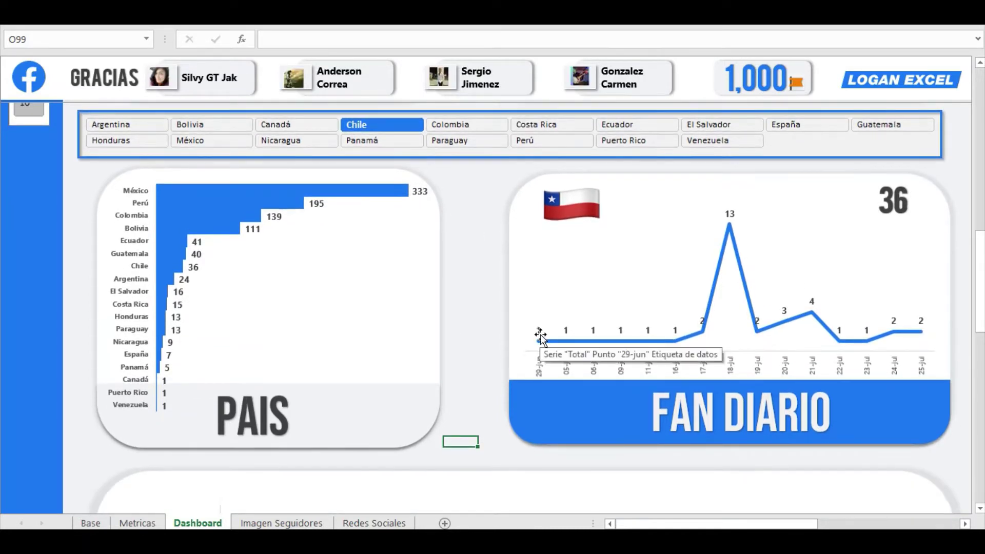
scroll(538, 336, "up", 1)
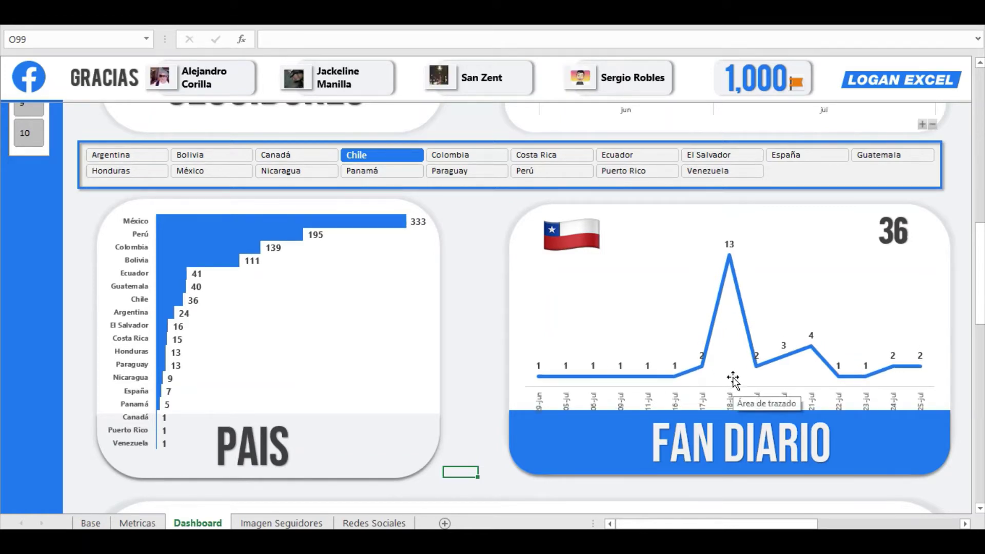
scroll(727, 280, "up", 2)
scroll(727, 280, "up", 2)
scroll(727, 279, "up", 1)
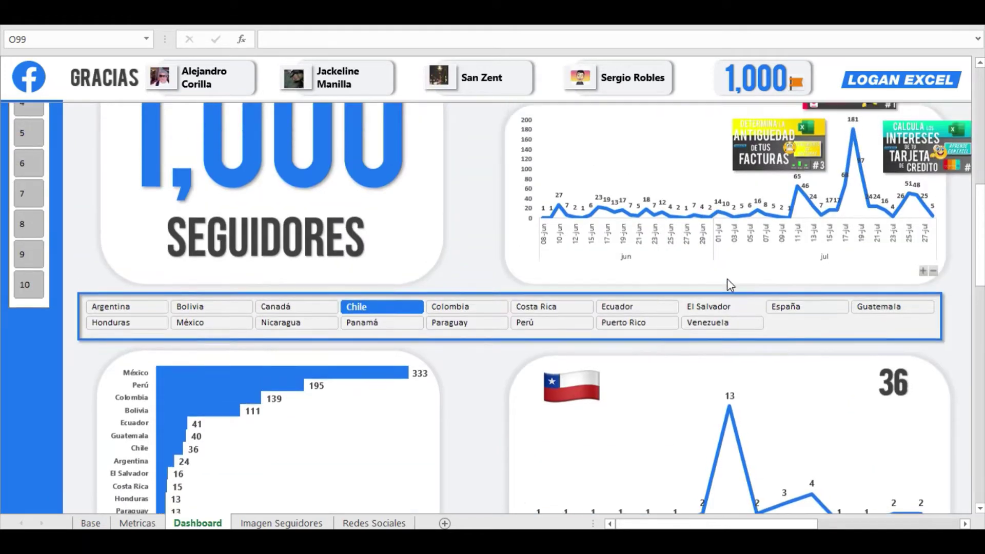
scroll(778, 236, "up", 1)
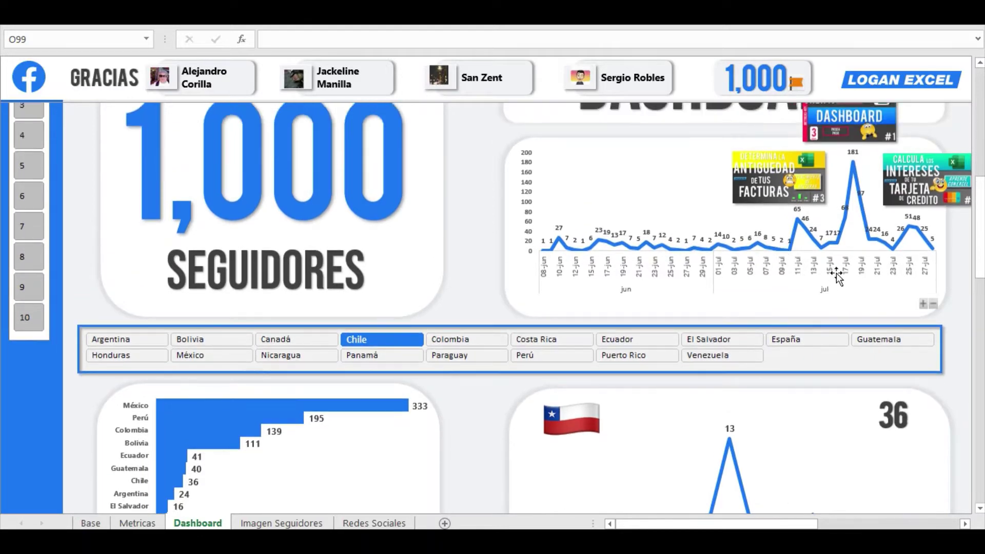
scroll(836, 273, "down", 3)
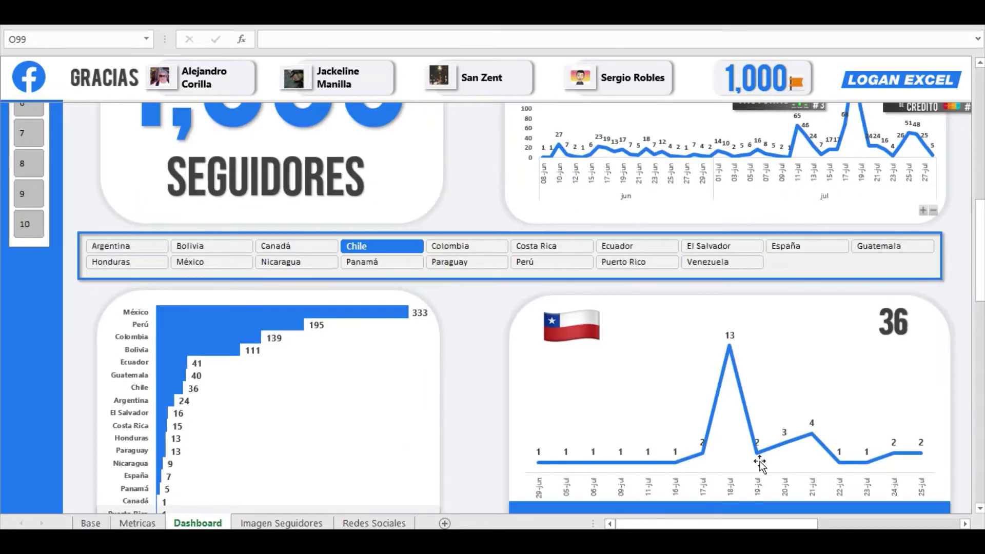
scroll(760, 464, "up", 2)
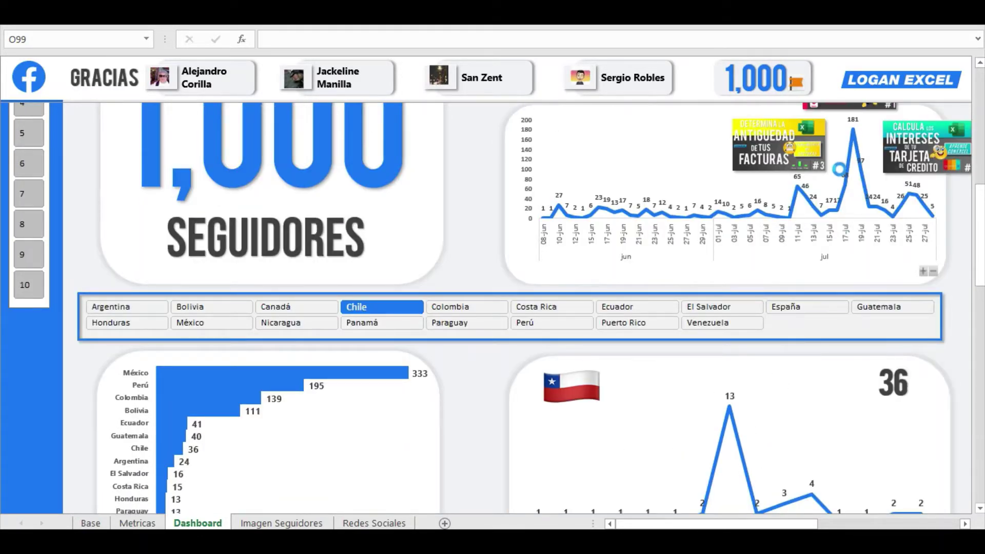
scroll(686, 349, "up", 2)
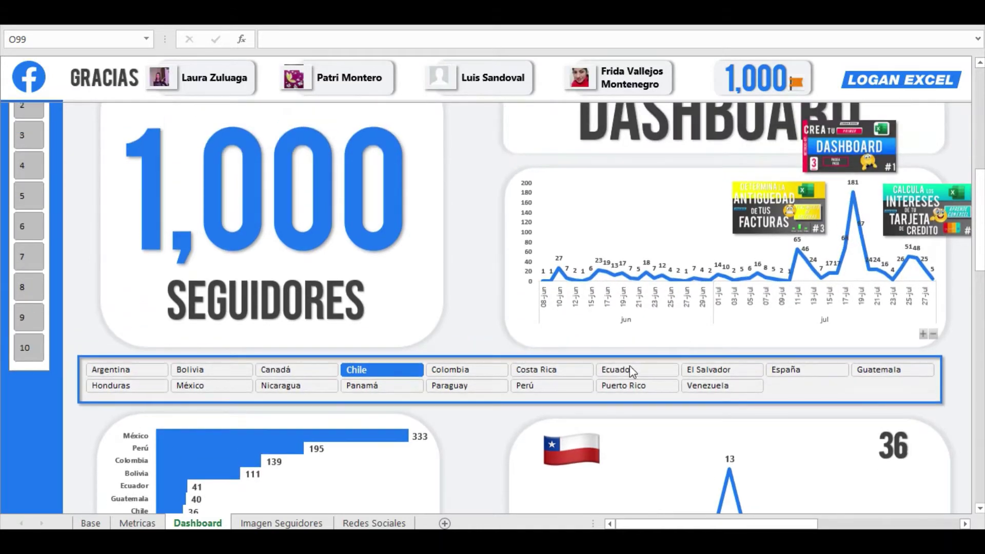
scroll(633, 369, "down", 1)
scroll(602, 374, "down", 3)
scroll(721, 352, "down", 2)
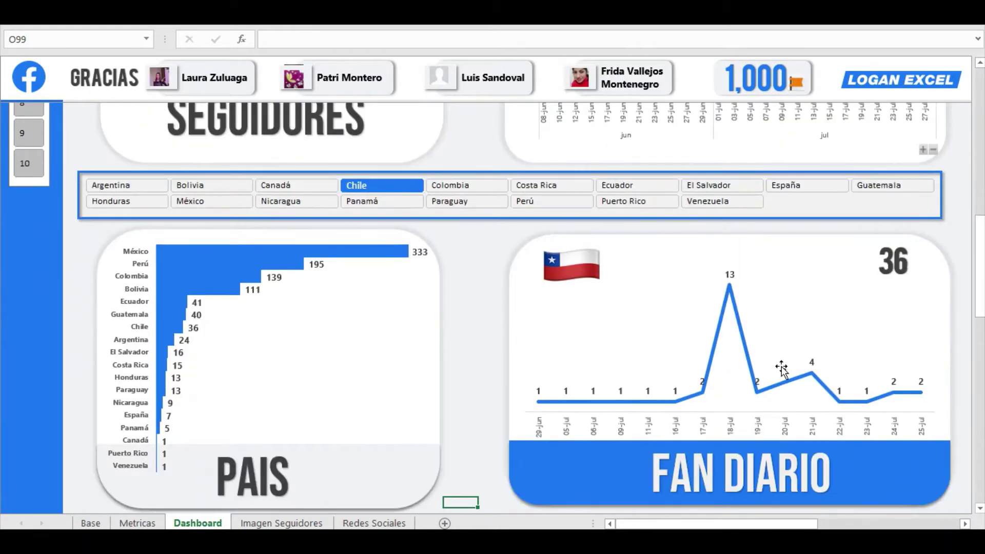
left_click(468, 298)
scroll(470, 354, "down", 3)
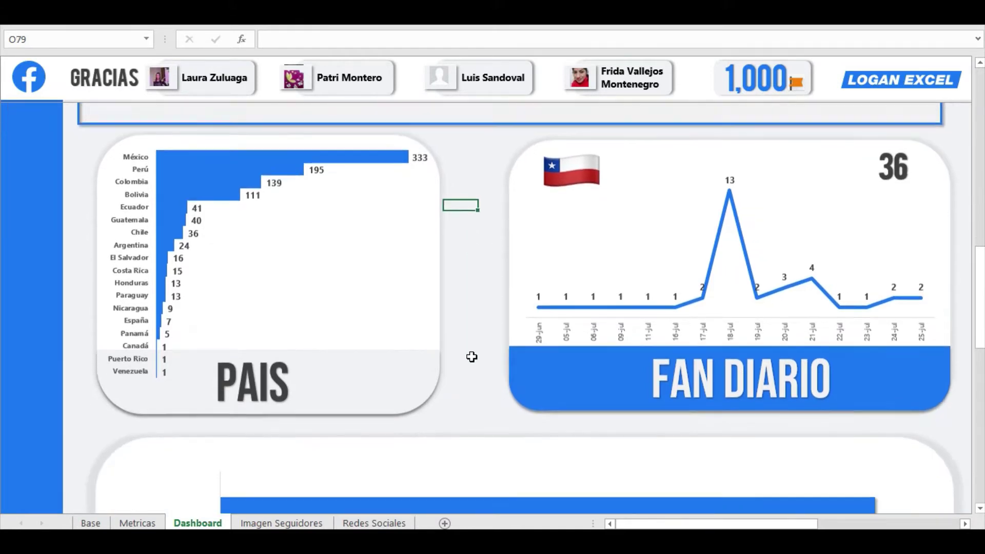
scroll(472, 357, "down", 3)
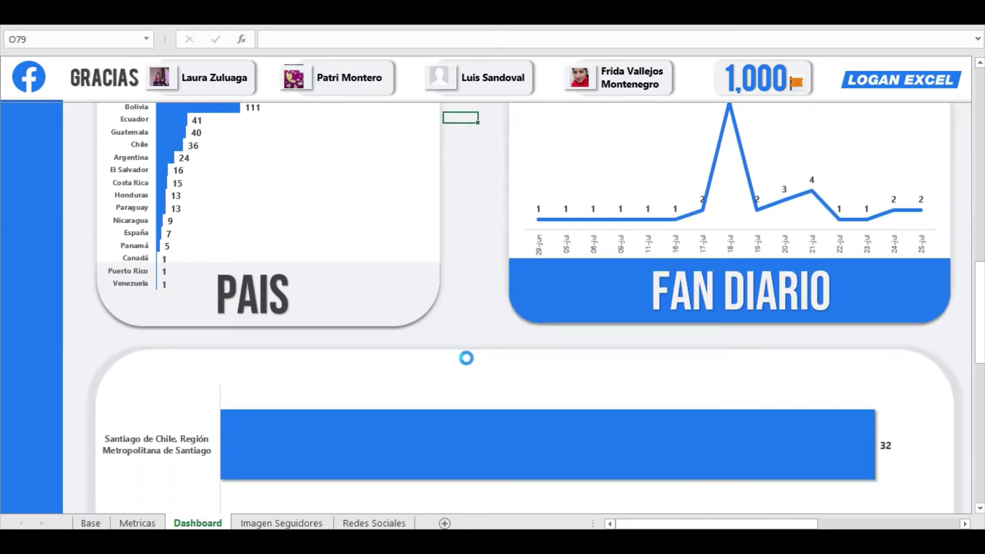
scroll(466, 360, "down", 3)
scroll(467, 361, "down", 2)
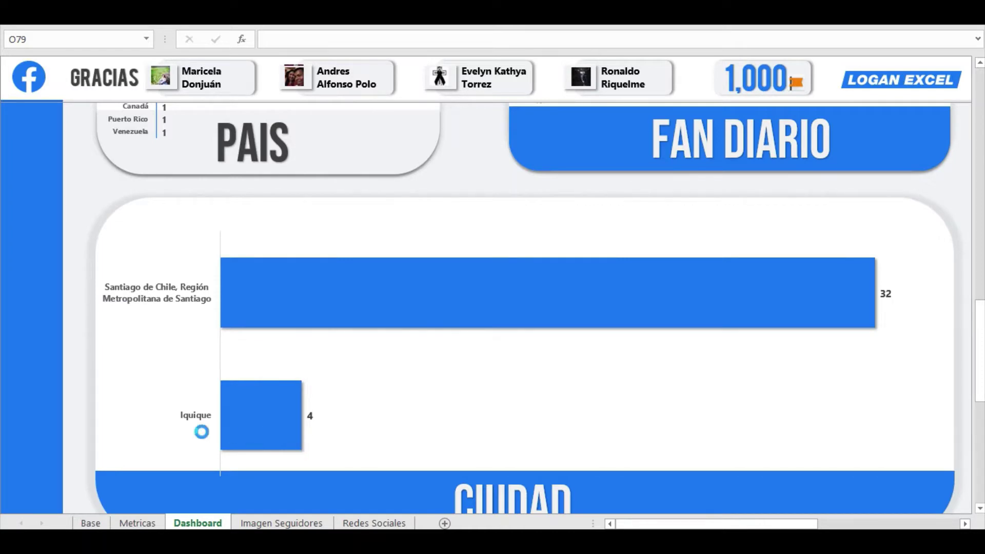
scroll(197, 431, "down", 1)
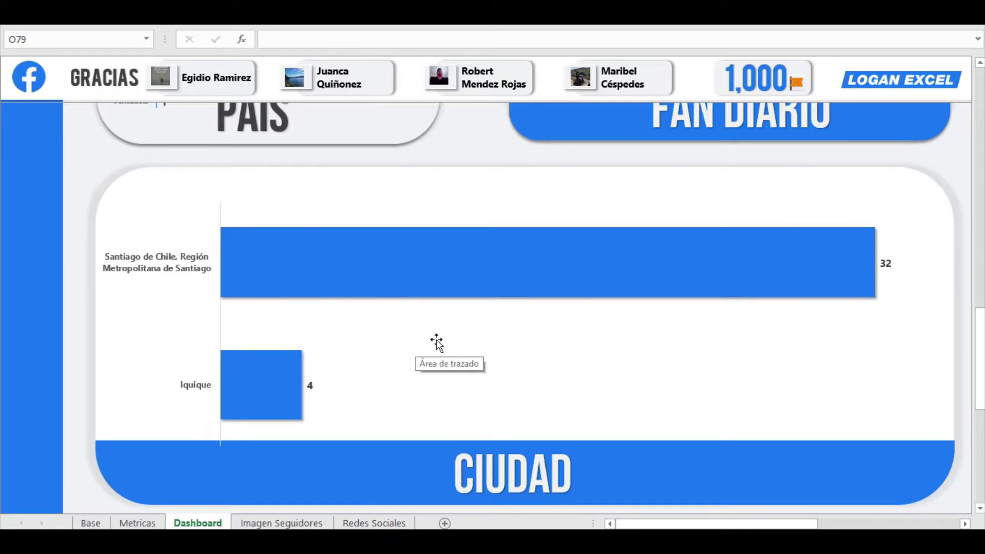
scroll(437, 343, "down", 1)
scroll(436, 342, "up", 1)
scroll(436, 342, "up", 1)
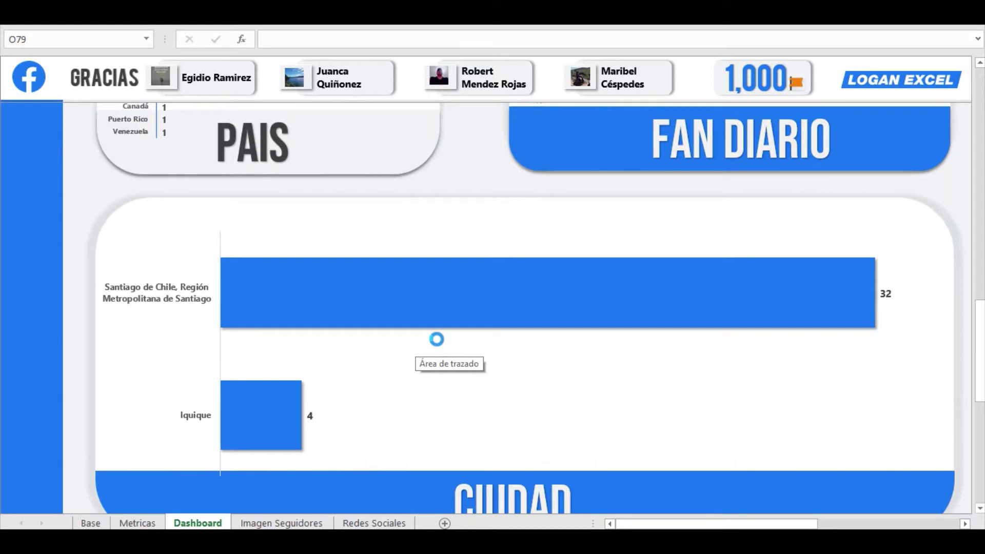
scroll(436, 339, "up", 5)
scroll(436, 343, "up", 2)
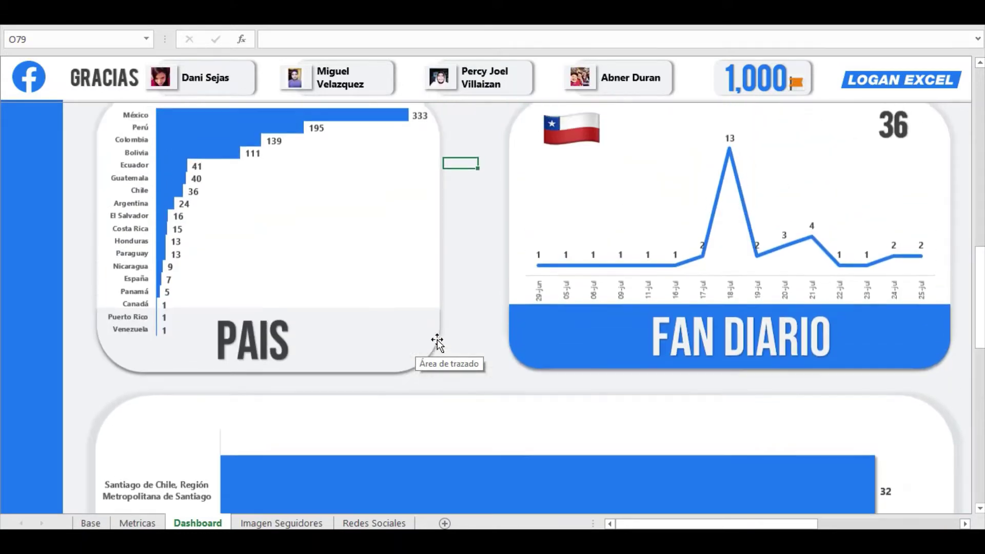
scroll(436, 342, "up", 1)
scroll(481, 233, "up", 1)
scroll(481, 233, "up", 2)
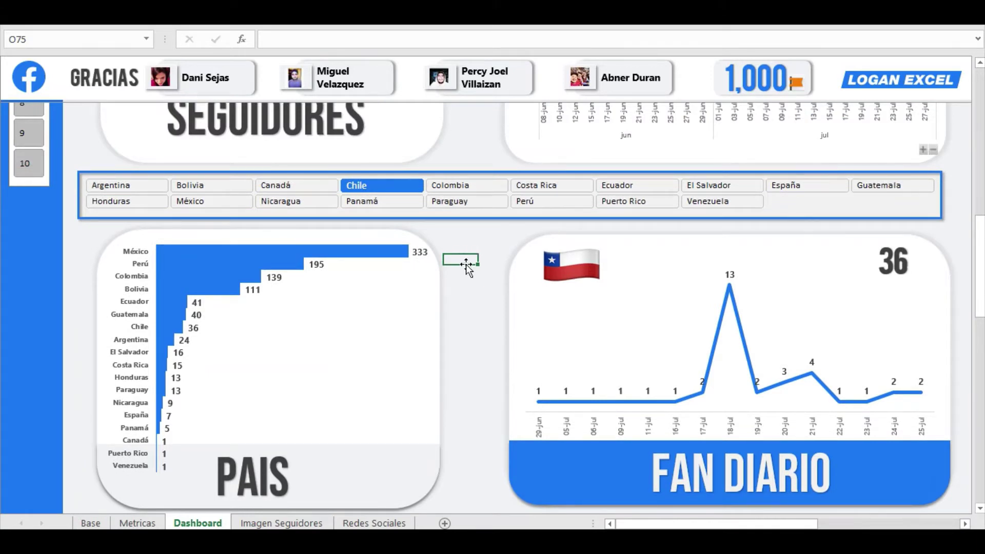
scroll(464, 259, "down", 1)
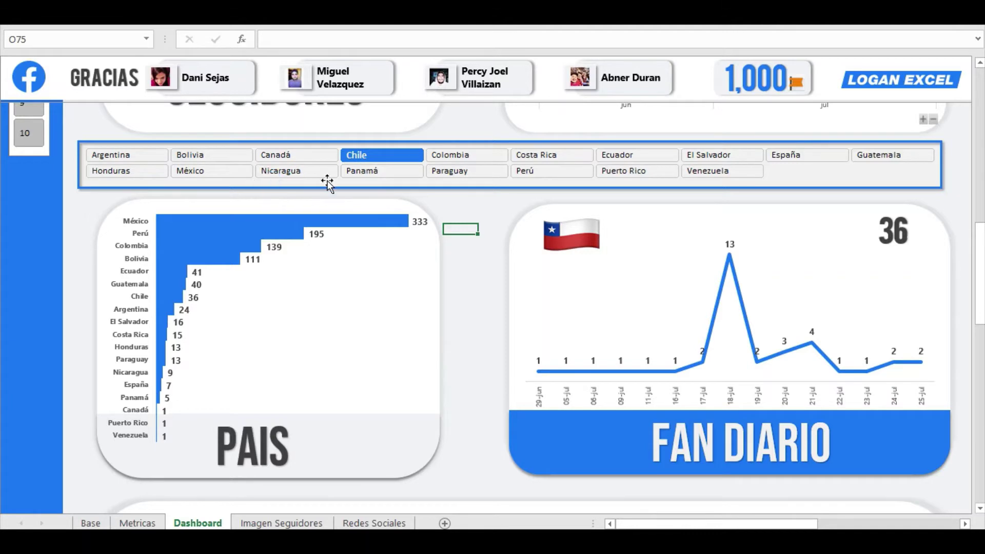
Step: Filter the dashboard to Ecuador and review its city bars: Quito 27, Guayaquil 13, Manta 1
left_click(633, 155)
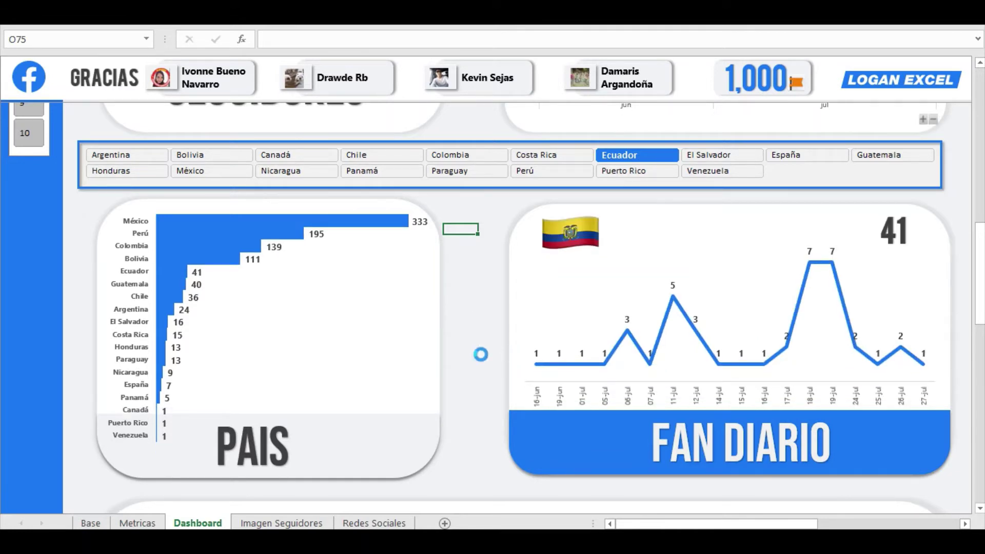
scroll(481, 354, "down", 2)
scroll(481, 354, "down", 3)
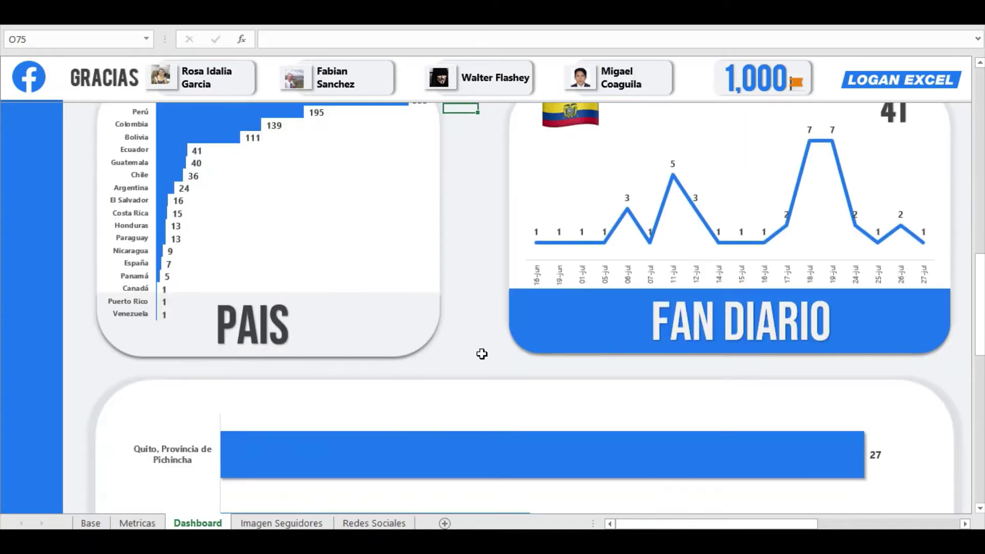
scroll(481, 354, "down", 4)
scroll(484, 356, "down", 3)
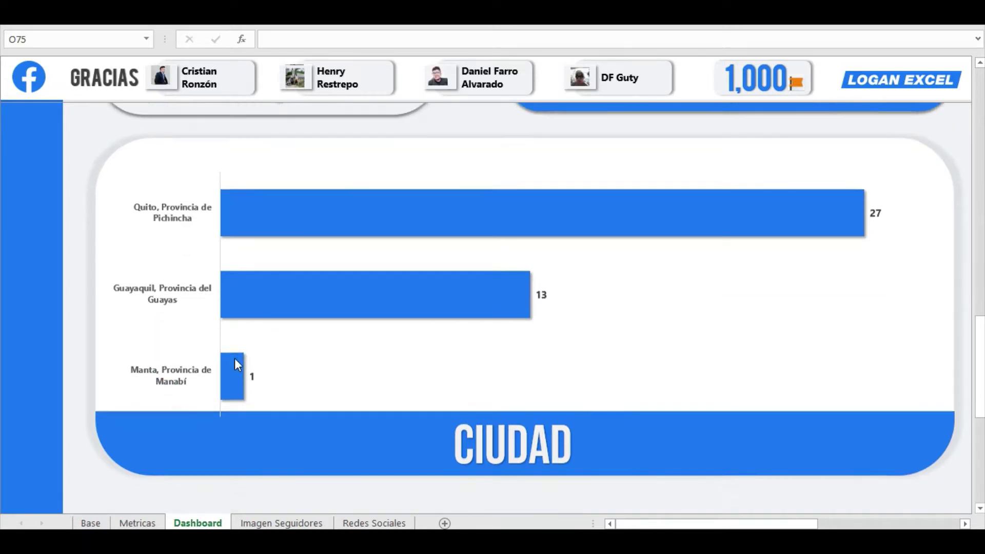
scroll(235, 360, "down", 2)
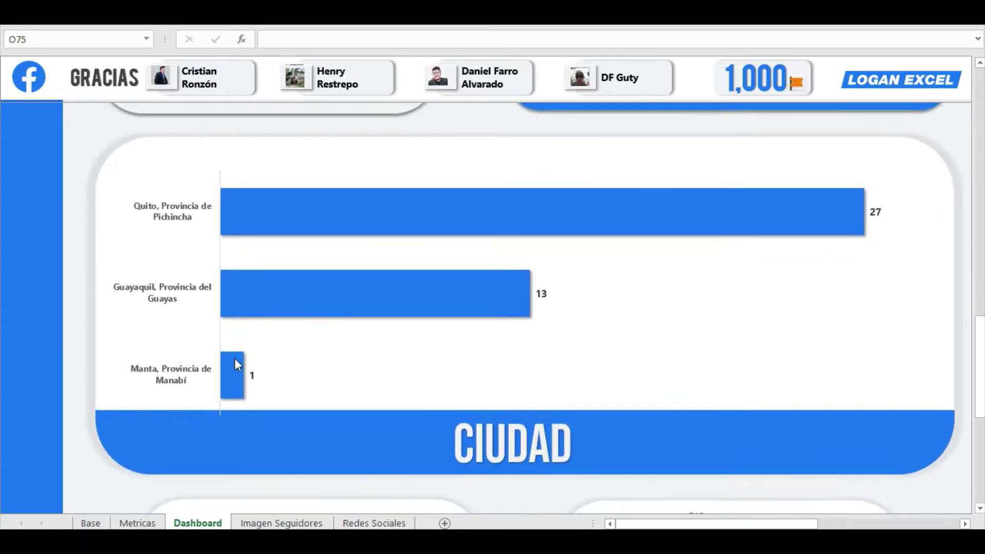
scroll(235, 360, "up", 3)
scroll(236, 363, "up", 3)
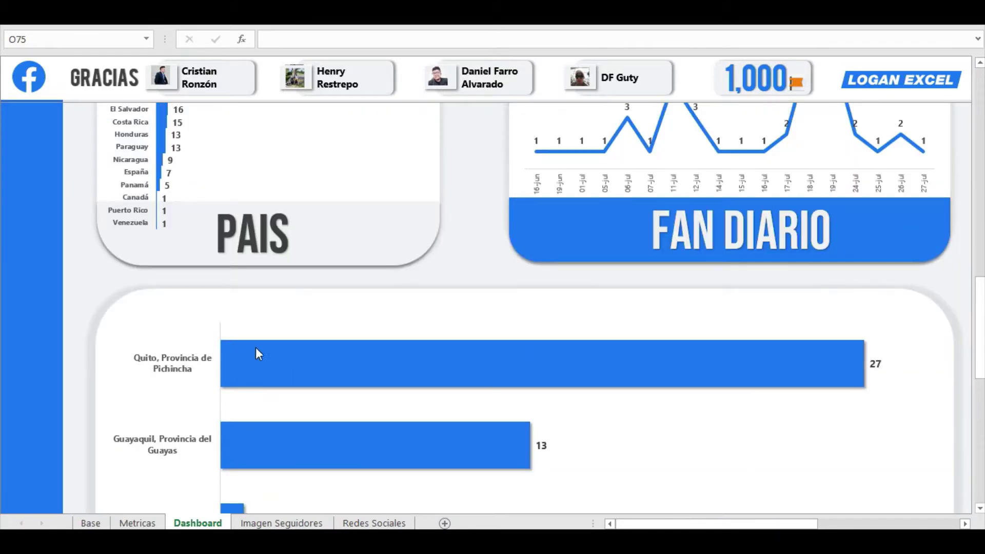
Step: Move down to the MUJER and HOMBRE charts showing 285 women and 715 men
scroll(333, 349, "down", 2)
scroll(332, 345, "down", 3)
scroll(327, 348, "down", 2)
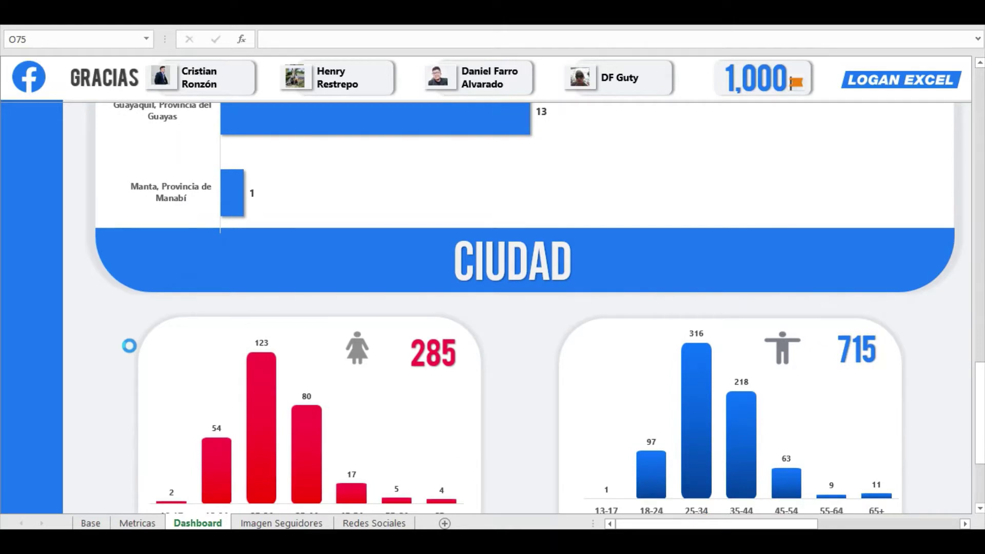
scroll(131, 346, "down", 2)
scroll(130, 346, "down", 1)
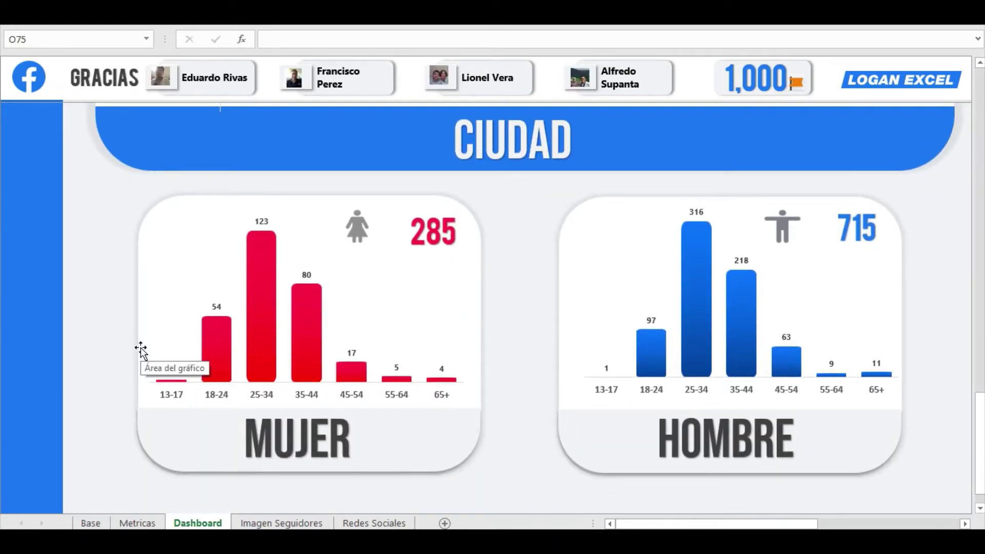
left_click(87, 238)
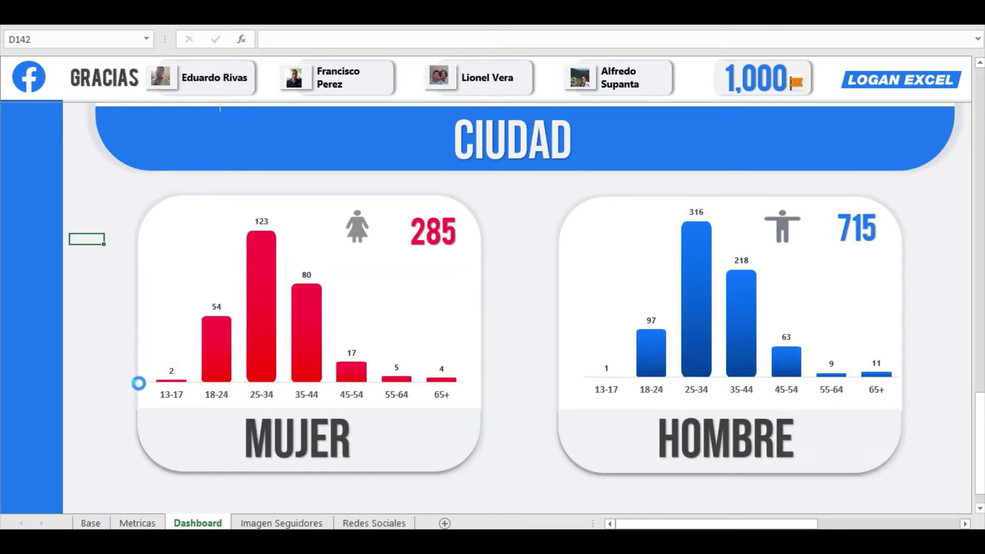
Step: On the Base sheet, select the Mujer table I7:J14 and the Hombre table L7:M14
left_click(92, 523)
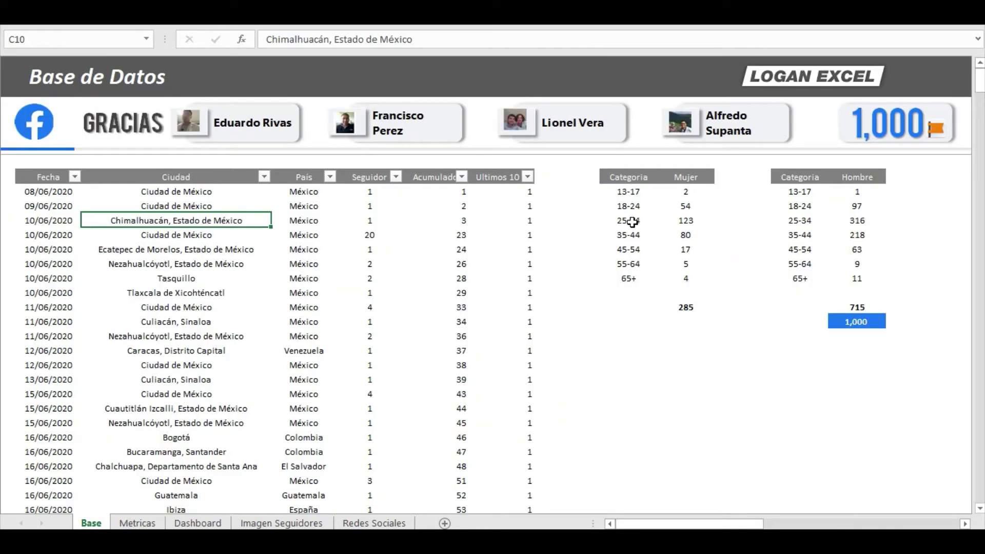
left_click(630, 220)
left_click(702, 191)
left_click(648, 191)
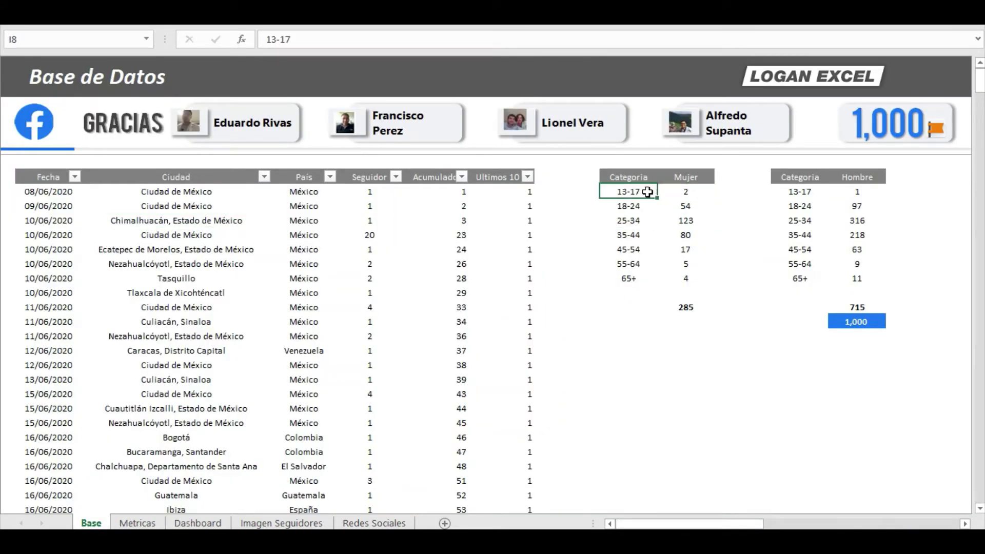
left_click(635, 225)
left_click(644, 192)
left_click(677, 192)
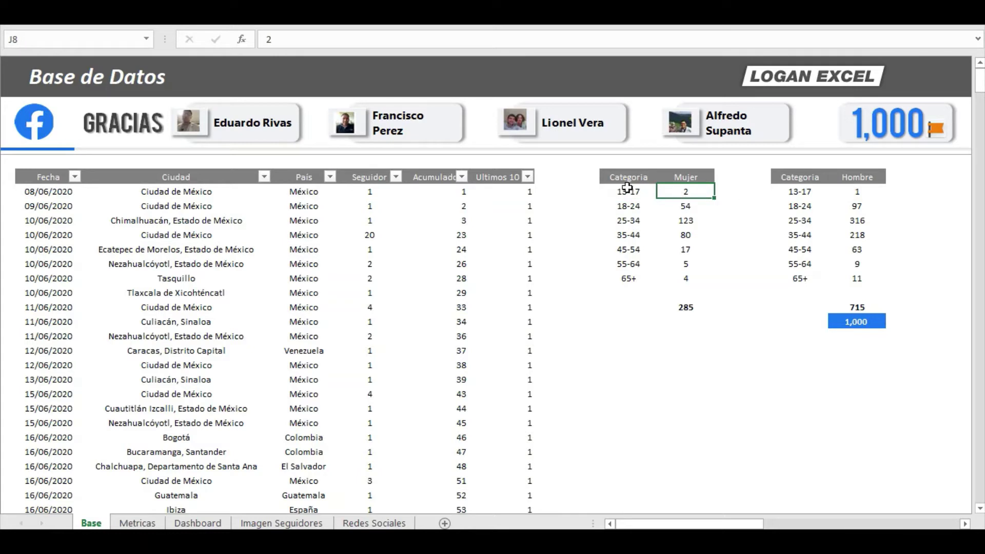
left_click_drag(624, 179, 663, 273)
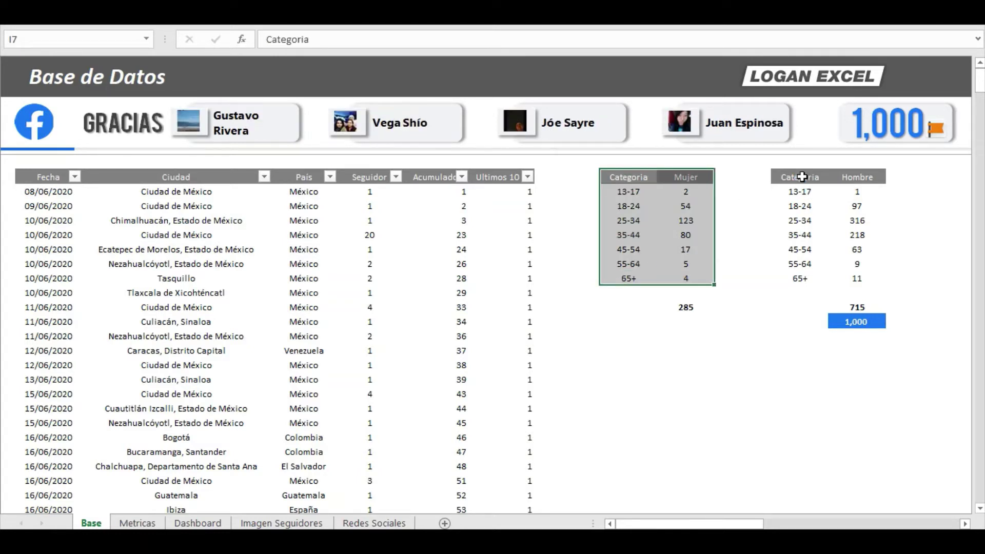
left_click_drag(800, 177, 842, 272)
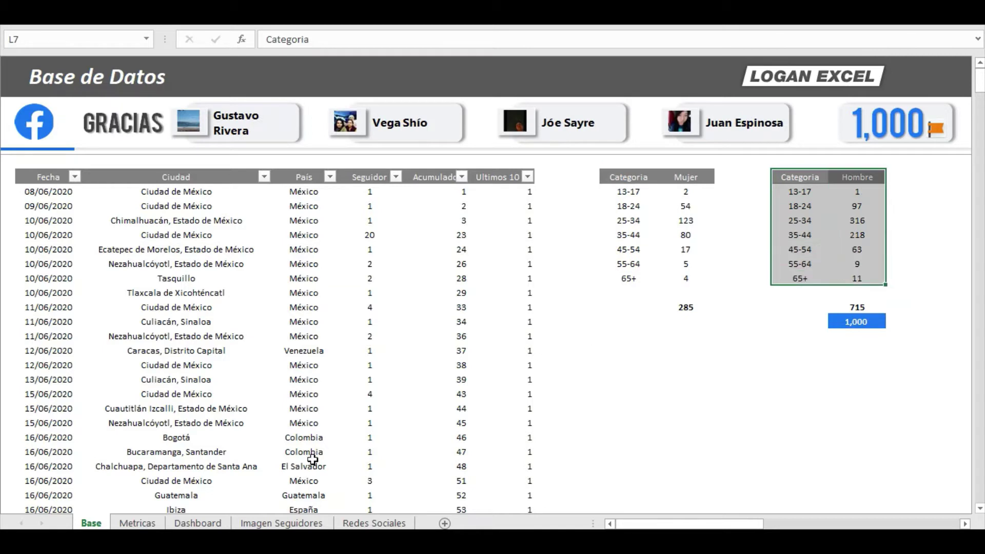
Step: Return to the Dashboard and view the MUJER (285) and HOMBRE (715) age charts
left_click(205, 523)
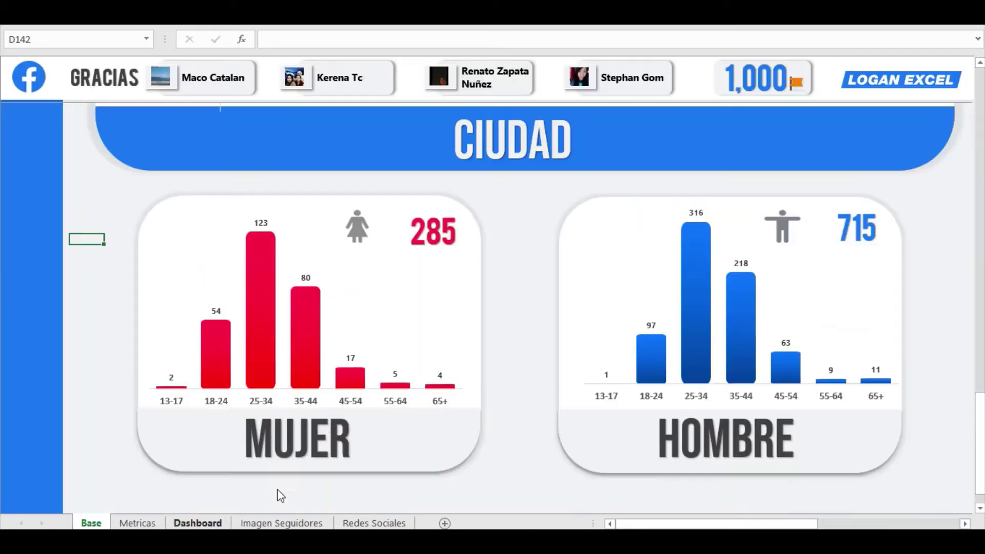
scroll(413, 414, "down", 1)
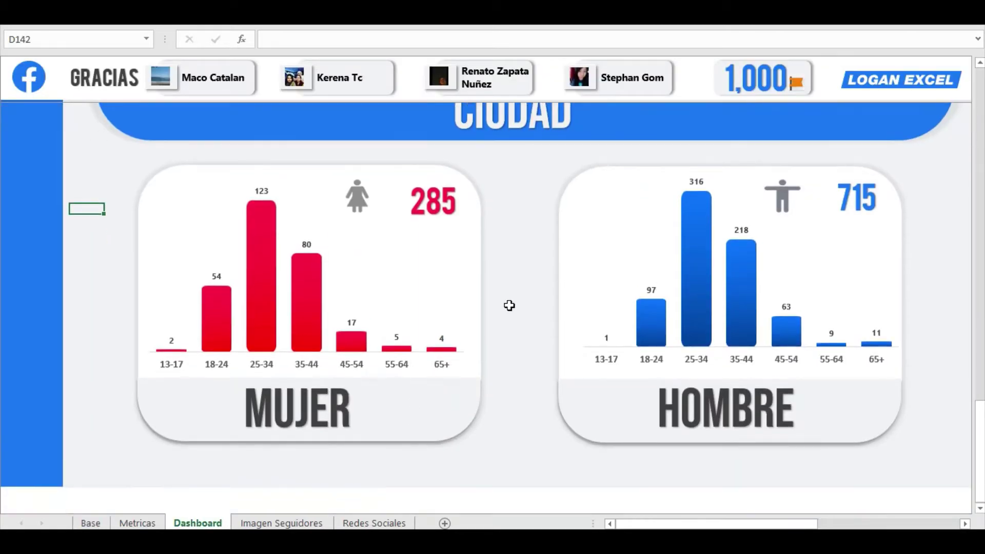
scroll(508, 306, "up", 1)
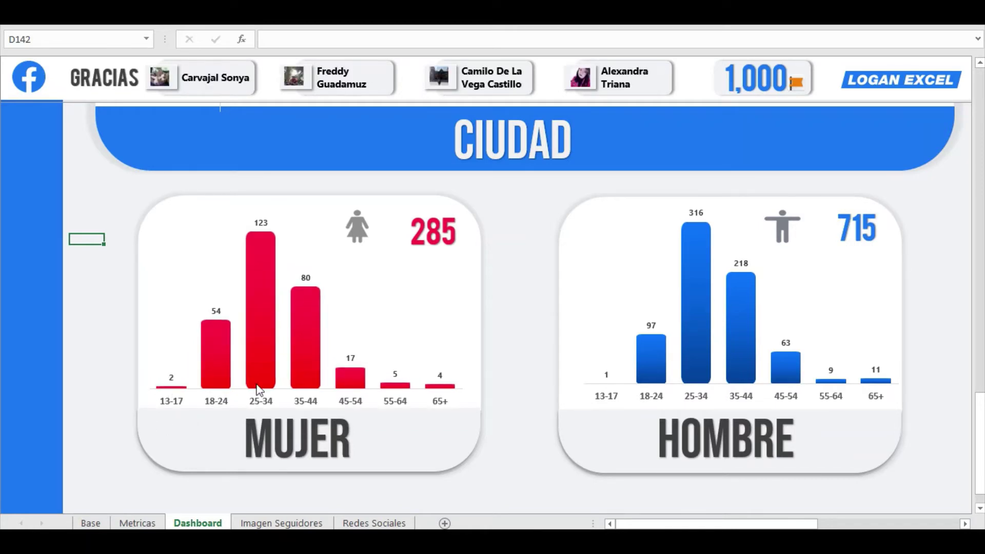
left_click(533, 210)
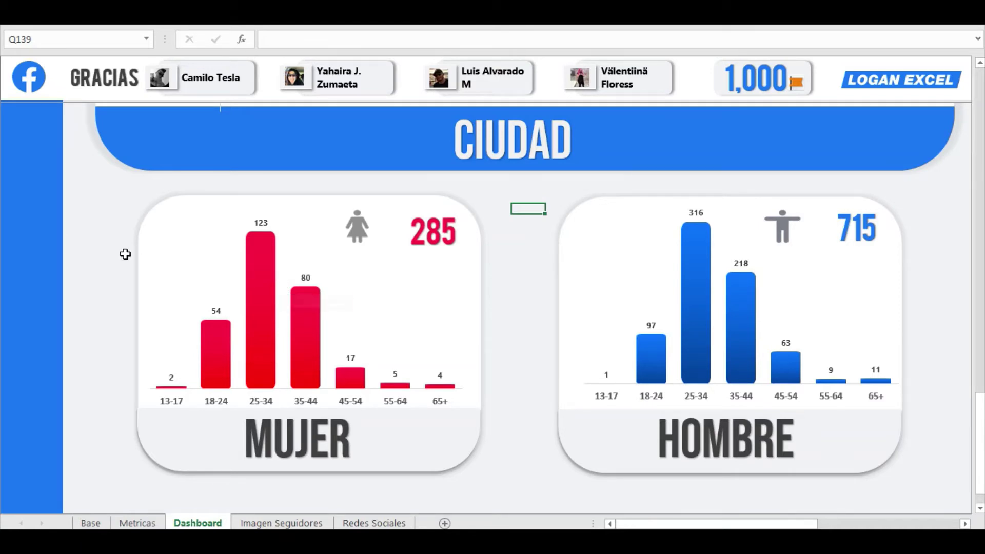
left_click(343, 260)
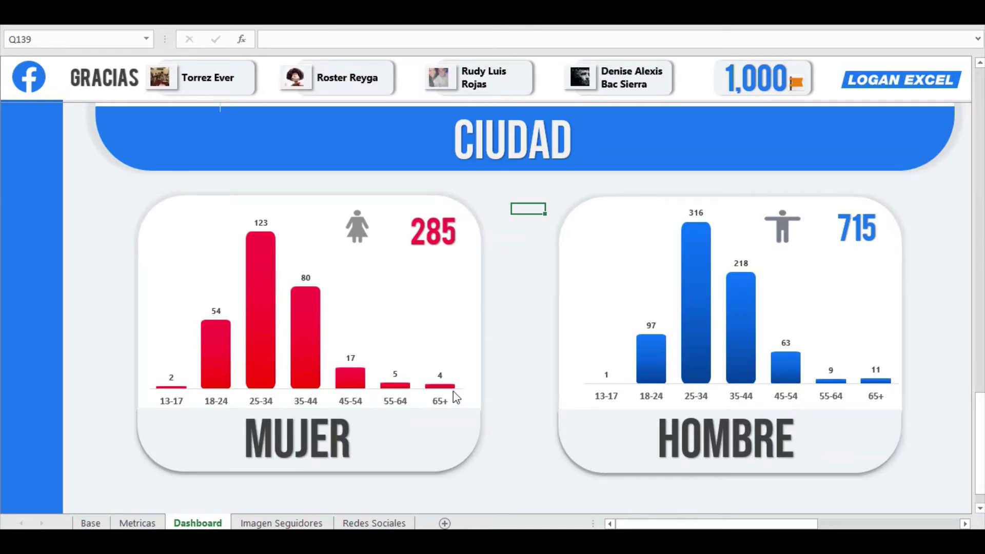
Step: Filter the dashboard to group 1 only in the numbered slicer
scroll(480, 394, "up", 1)
scroll(480, 394, "up", 2)
scroll(481, 393, "up", 3)
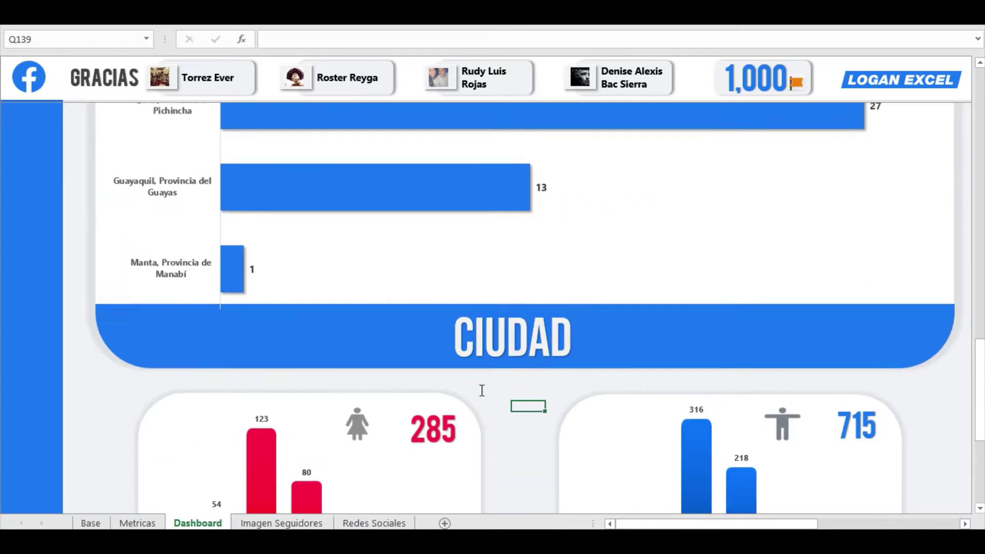
scroll(410, 385, "up", 2)
scroll(310, 374, "up", 3)
scroll(352, 363, "up", 3)
scroll(404, 334, "up", 2)
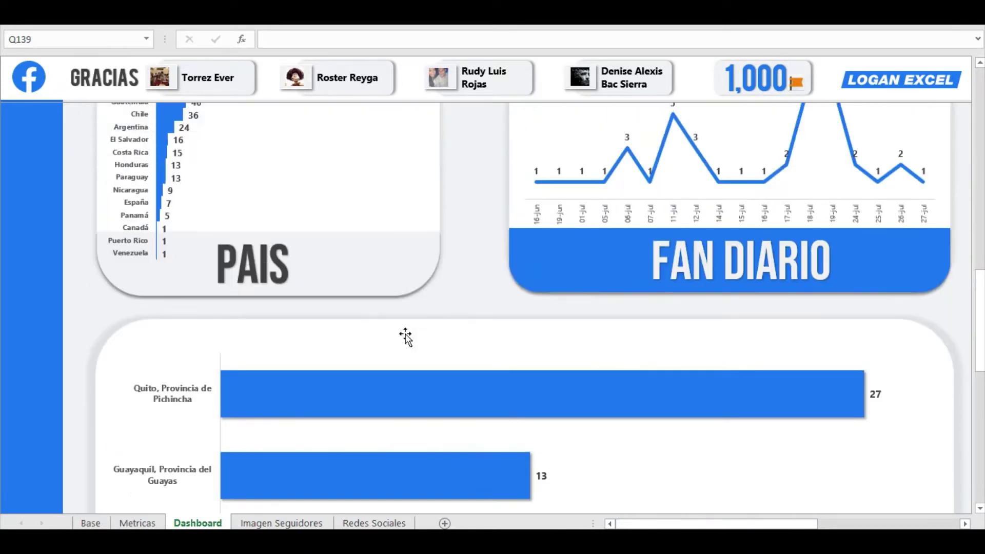
scroll(431, 328, "up", 3)
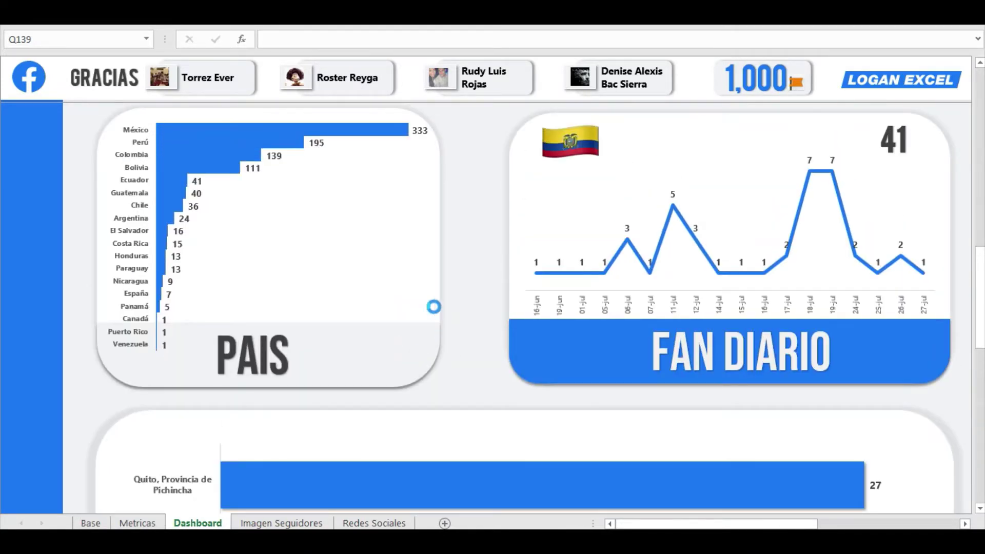
scroll(481, 274, "up", 3)
scroll(480, 274, "up", 2)
scroll(479, 275, "up", 1)
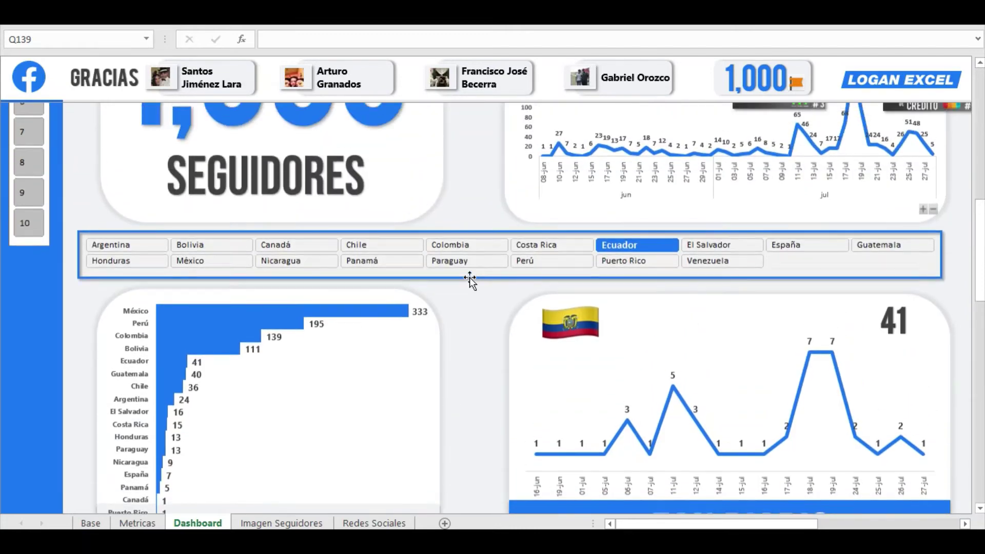
scroll(158, 299, "up", 2)
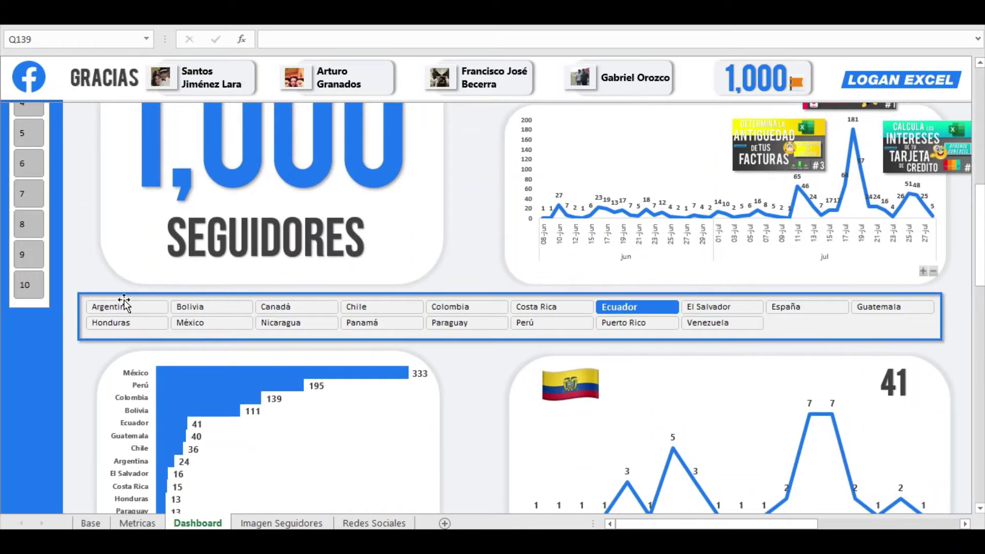
scroll(126, 303, "up", 3)
scroll(124, 302, "up", 2)
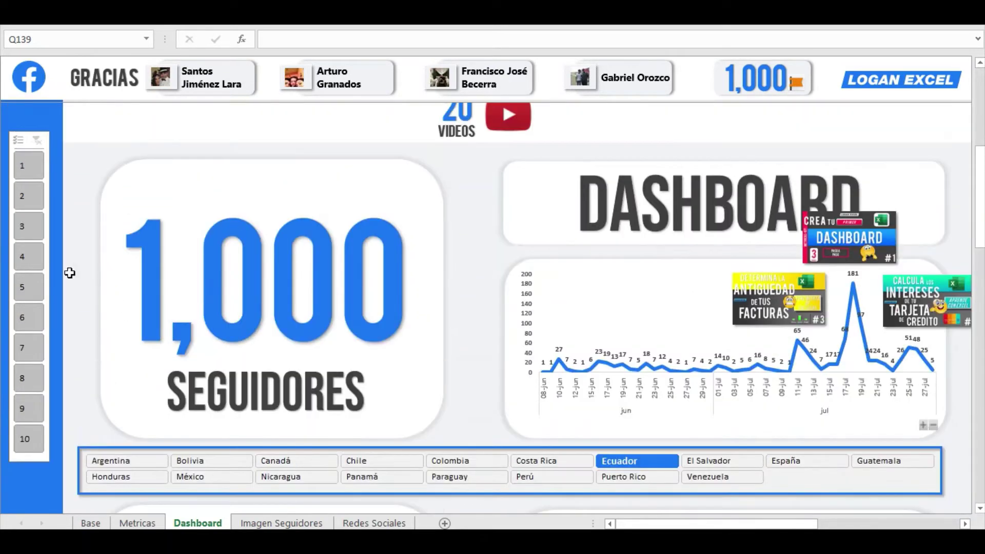
left_click(29, 173)
left_click(35, 166)
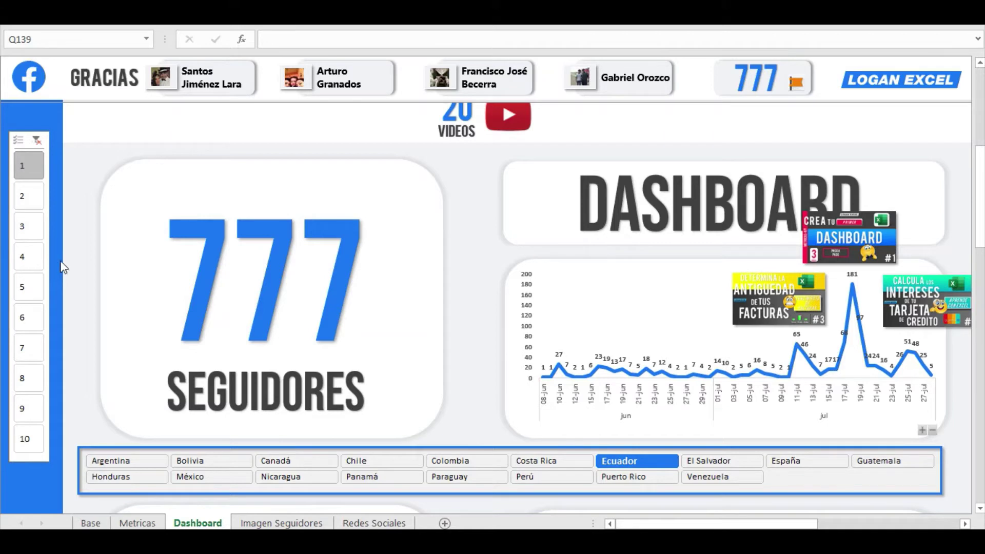
Step: Add groups 2 and 3 to the numbered filter, raising followers to 801 and then 825
left_click(36, 256)
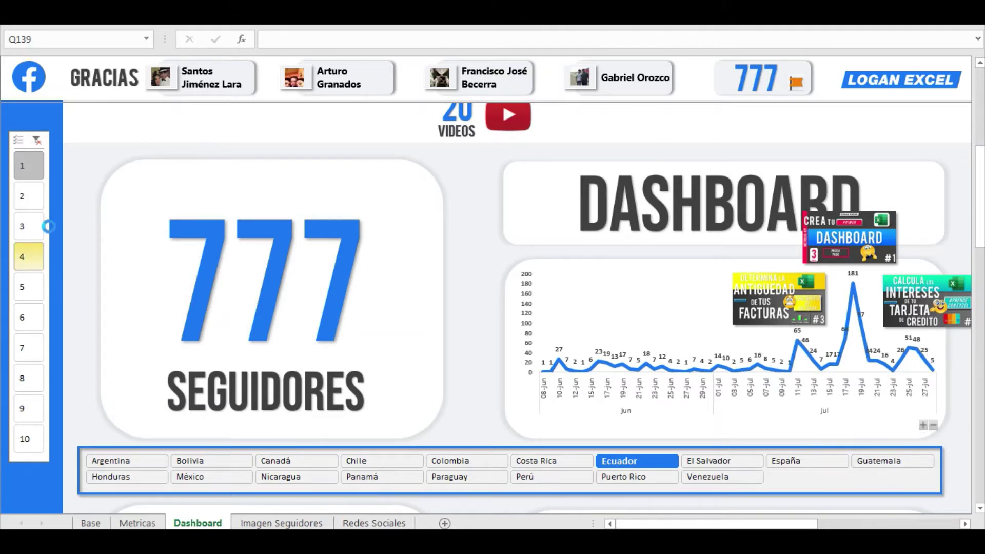
left_click(37, 166)
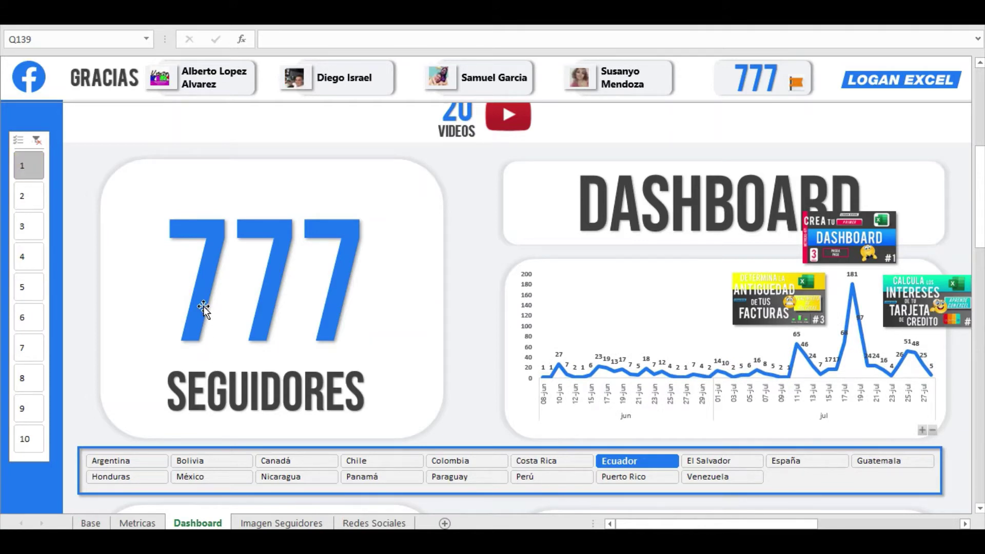
scroll(336, 340, "down", 1)
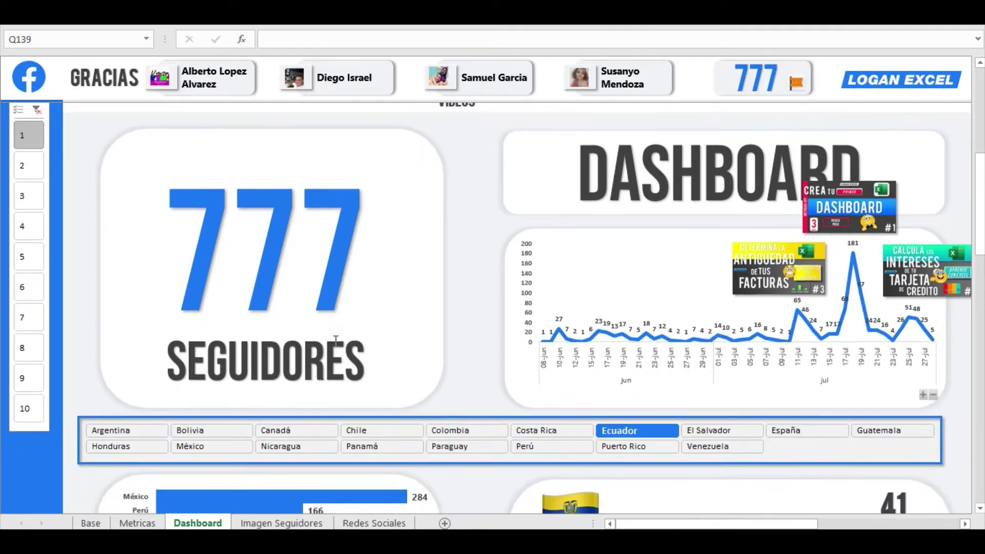
scroll(336, 340, "down", 3)
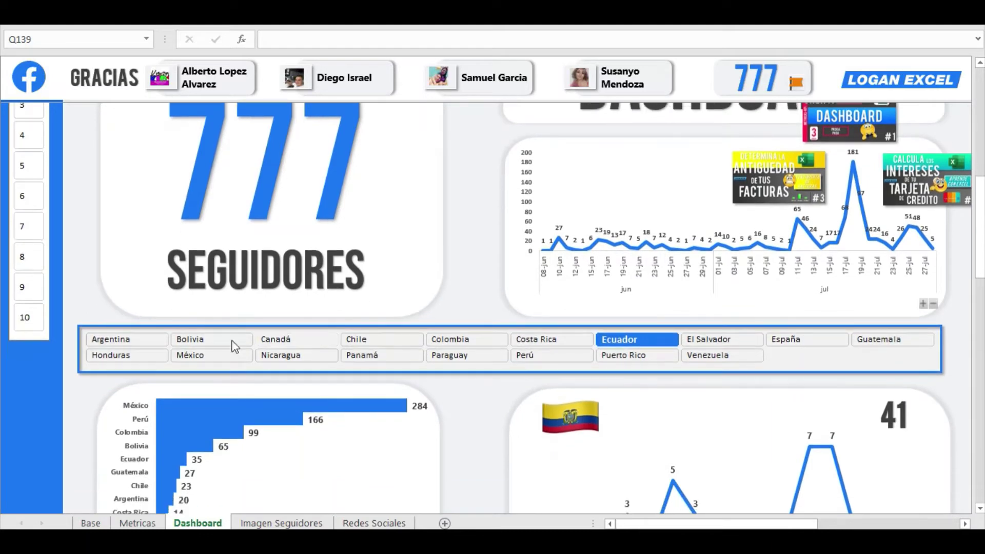
left_click(28, 318)
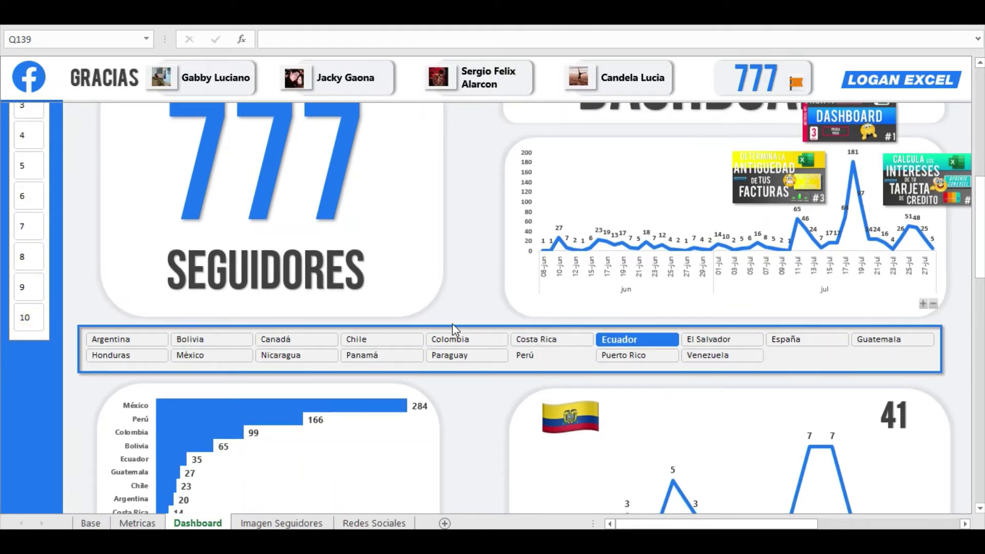
scroll(366, 266, "down", 3)
scroll(308, 235, "up", 3)
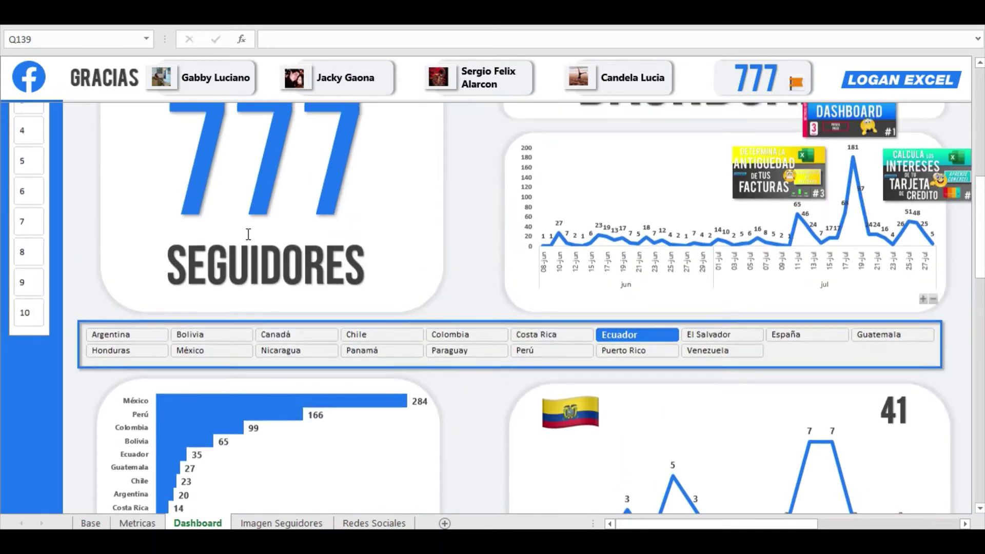
scroll(283, 324, "up", 3)
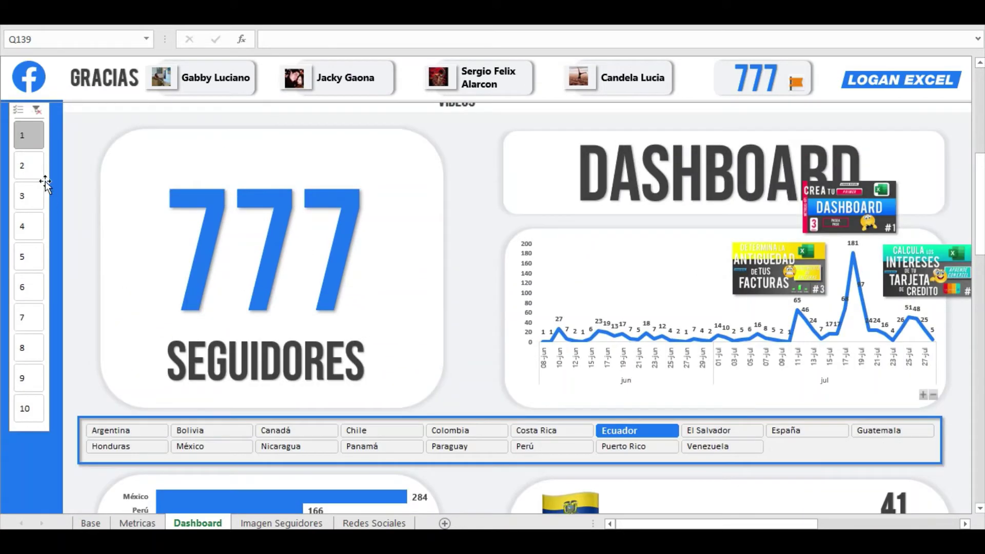
left_click(32, 167)
left_click(29, 170)
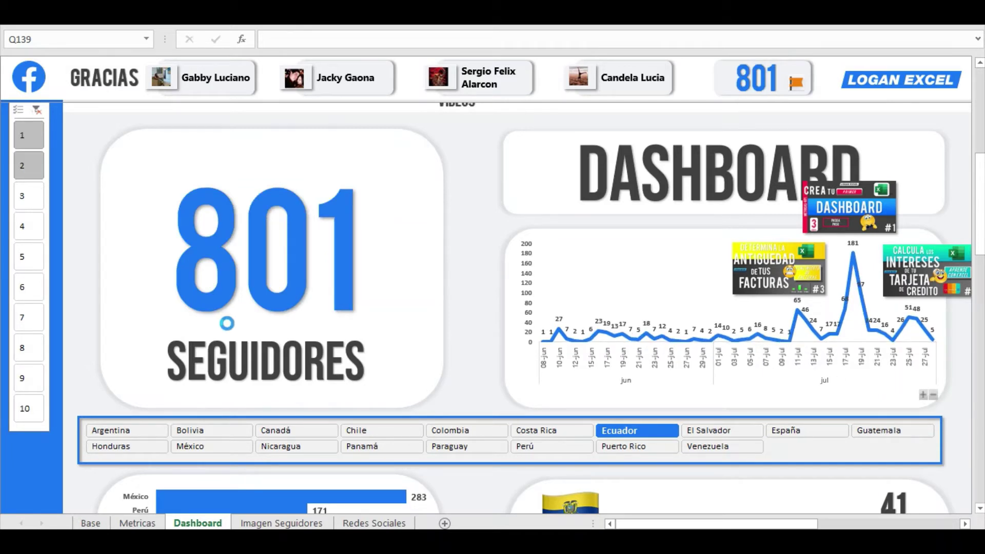
left_click(466, 229)
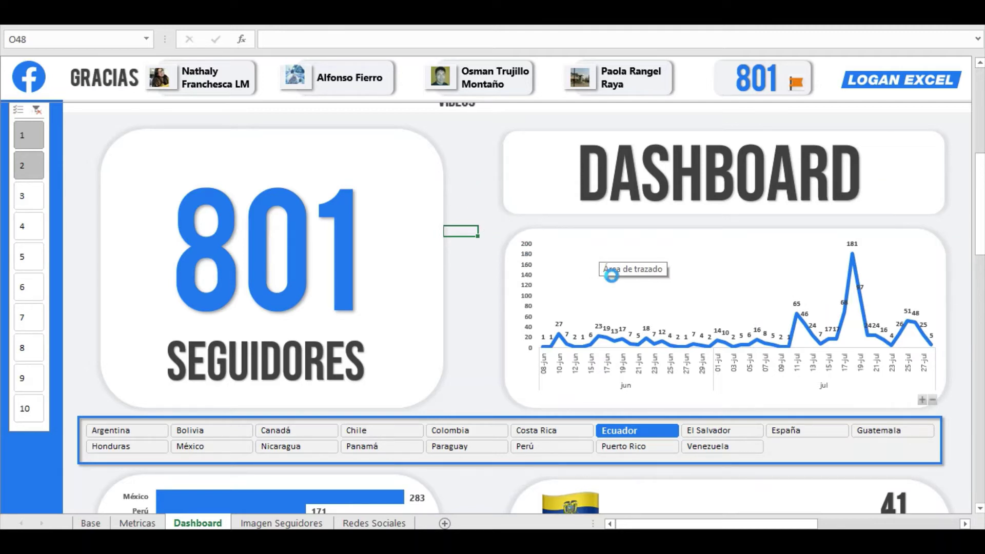
left_click(40, 202)
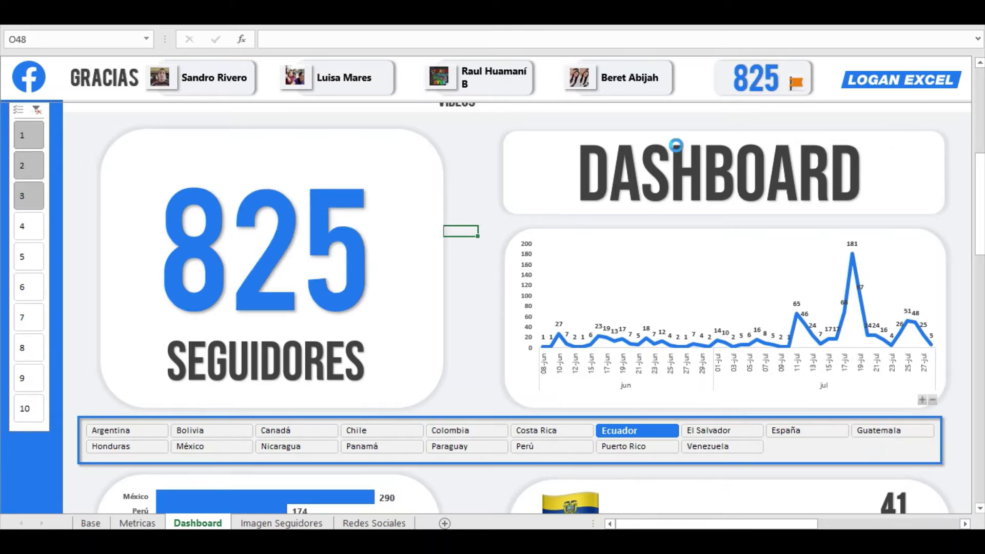
Step: Add group 4 and another group to the filter, raising the follower count to 841
left_click(31, 233)
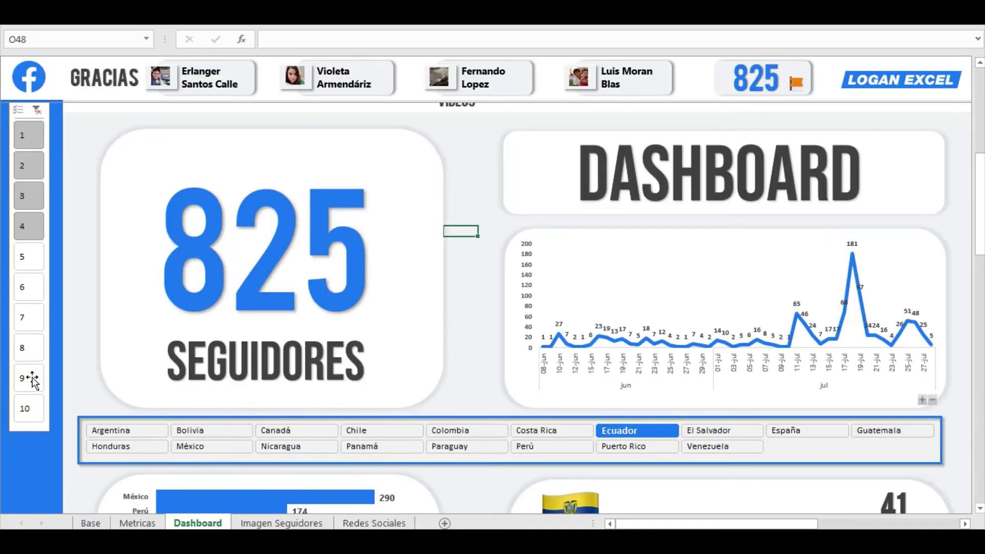
left_click(34, 380)
scroll(32, 359, "down", 1)
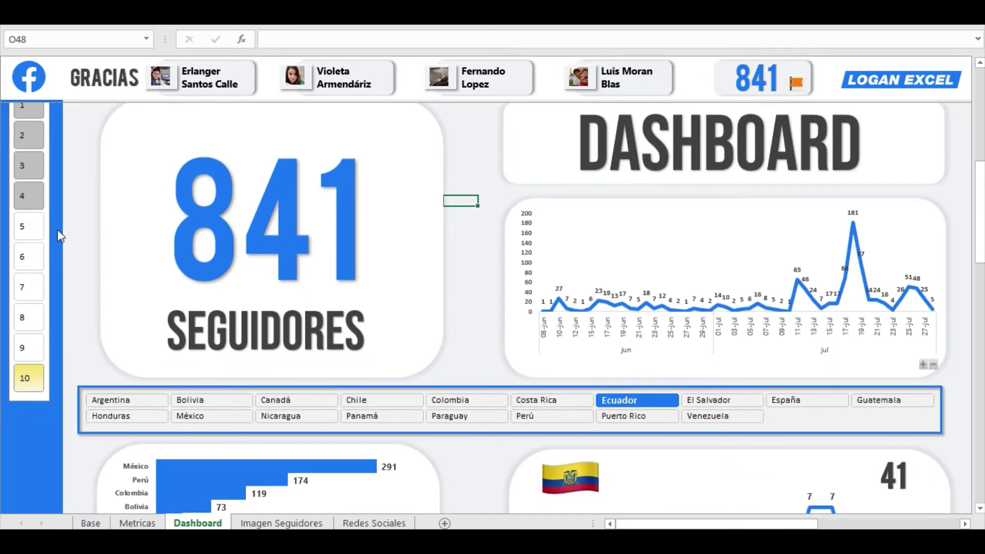
scroll(32, 300, "up", 3)
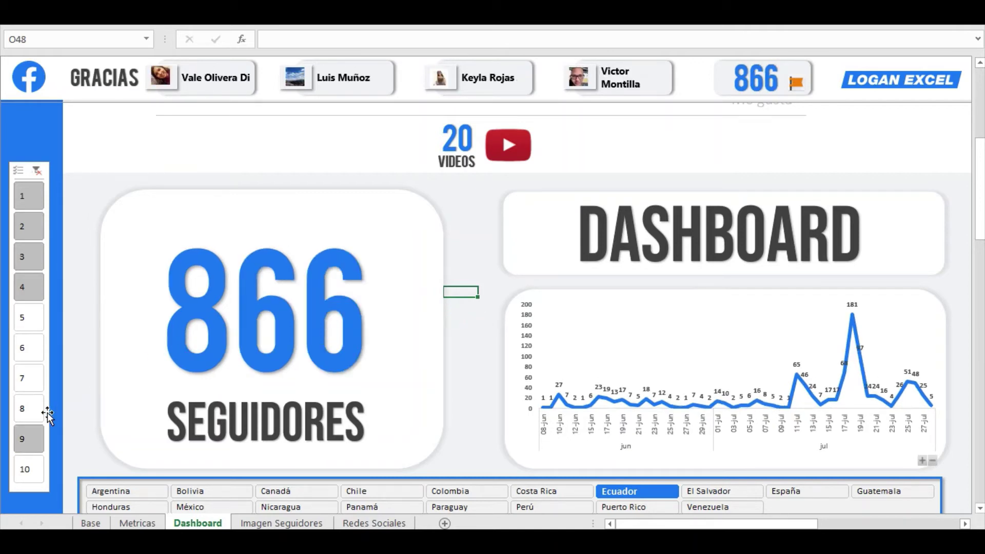
Step: Include groups 5 through 9 and check the charts: 995 followers, México at 328
left_click(33, 323)
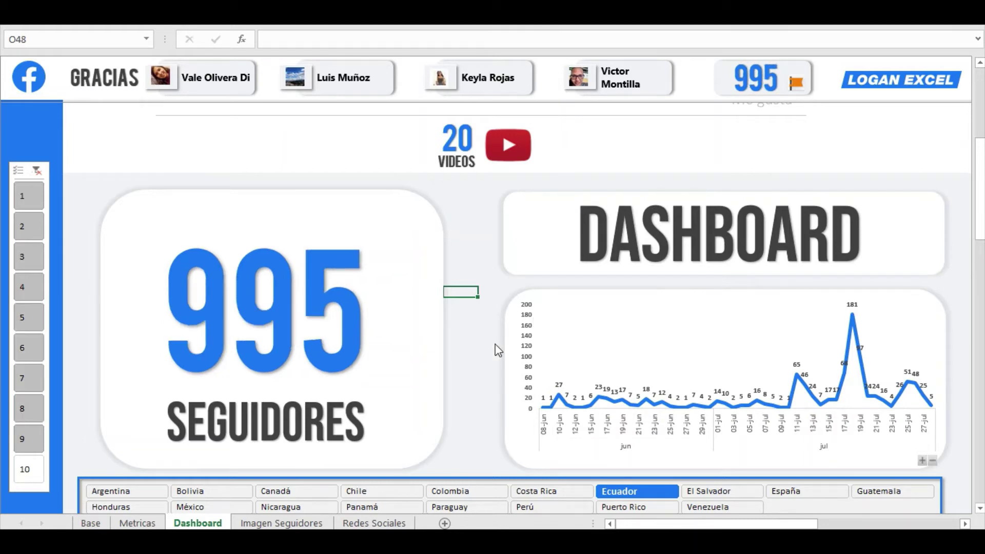
scroll(494, 343, "down", 4)
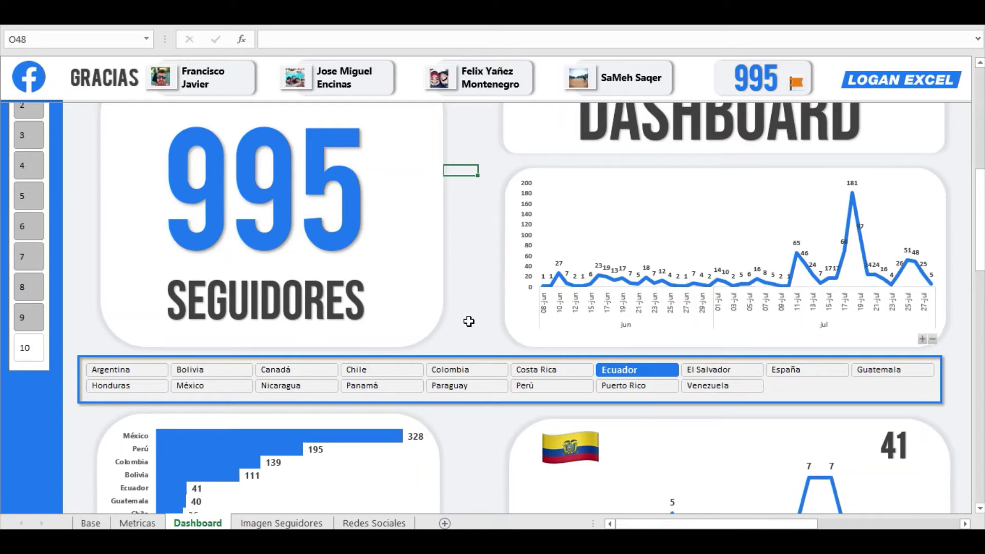
scroll(468, 322, "down", 5)
scroll(468, 321, "down", 1)
scroll(468, 321, "down", 3)
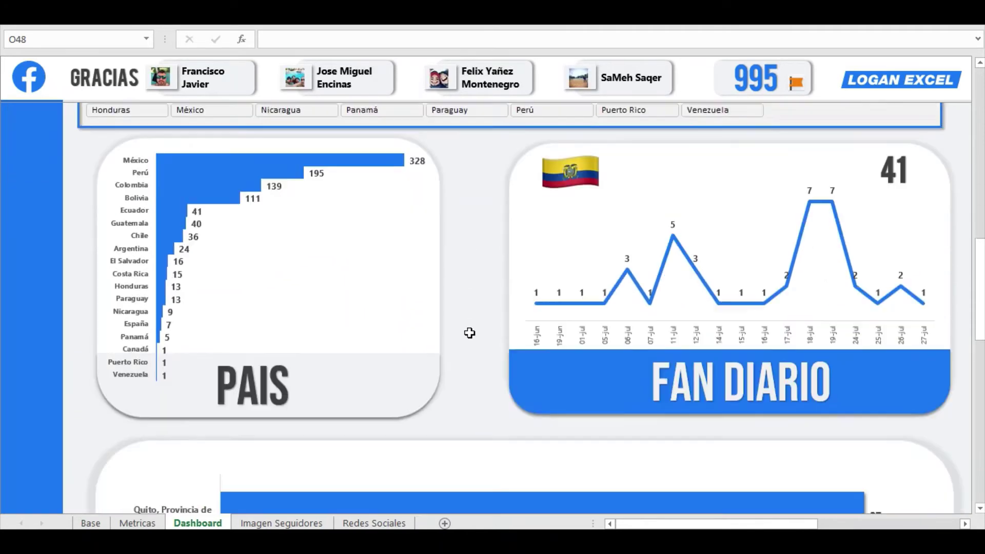
scroll(468, 321, "down", 3)
scroll(470, 335, "down", 2)
scroll(470, 336, "down", 3)
scroll(470, 336, "down", 2)
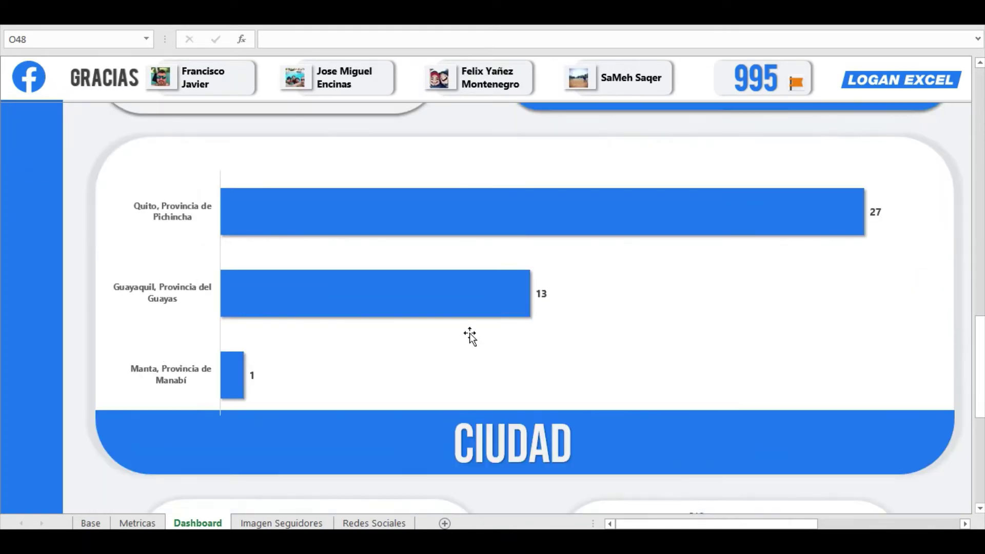
scroll(470, 336, "up", 3)
scroll(470, 336, "up", 4)
scroll(470, 336, "up", 3)
scroll(470, 336, "up", 2)
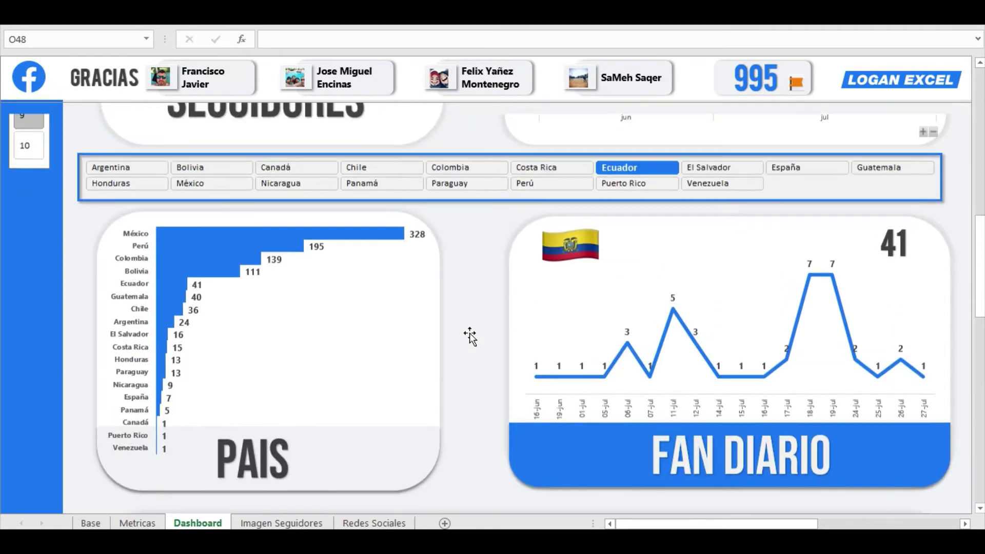
scroll(469, 334, "up", 3)
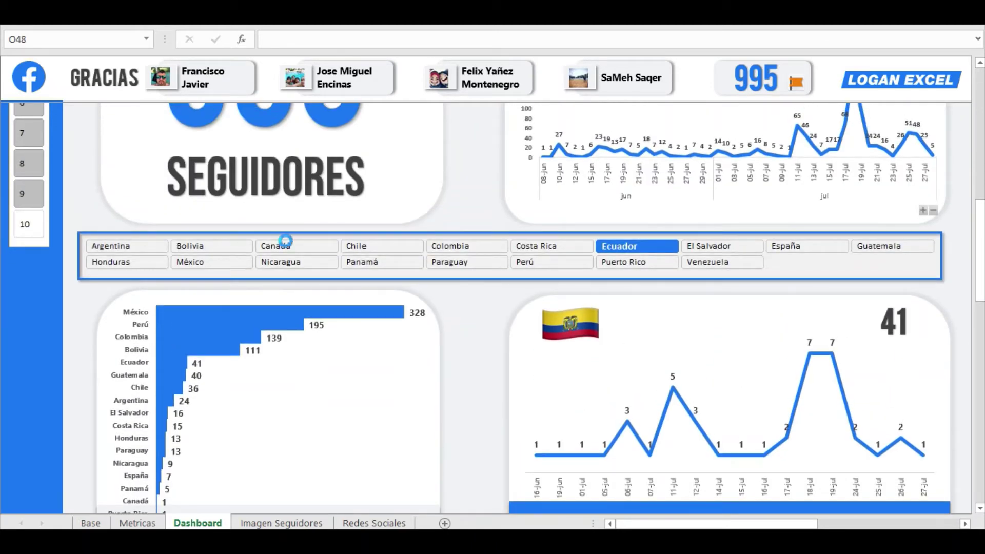
scroll(72, 263, "up", 2)
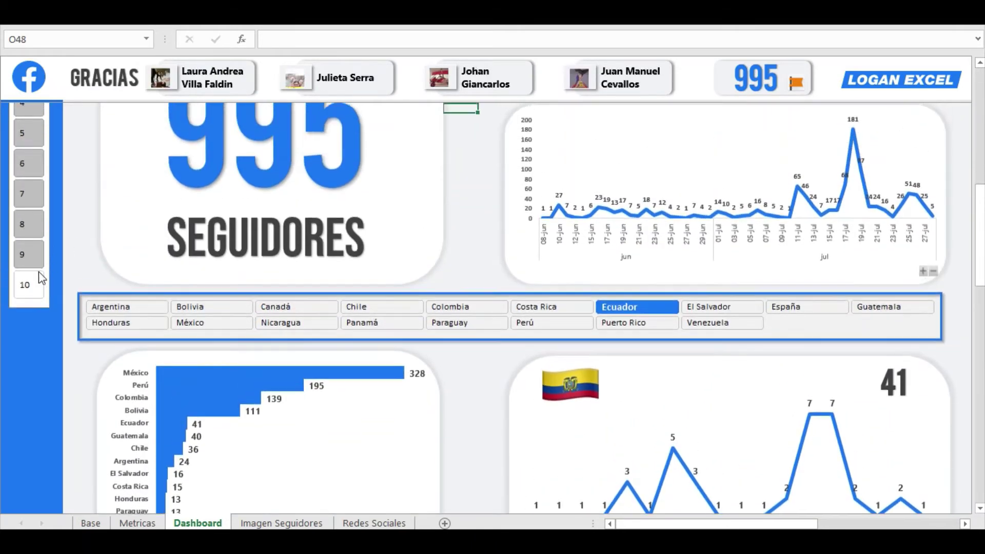
scroll(67, 329, "up", 1)
scroll(67, 329, "up", 1)
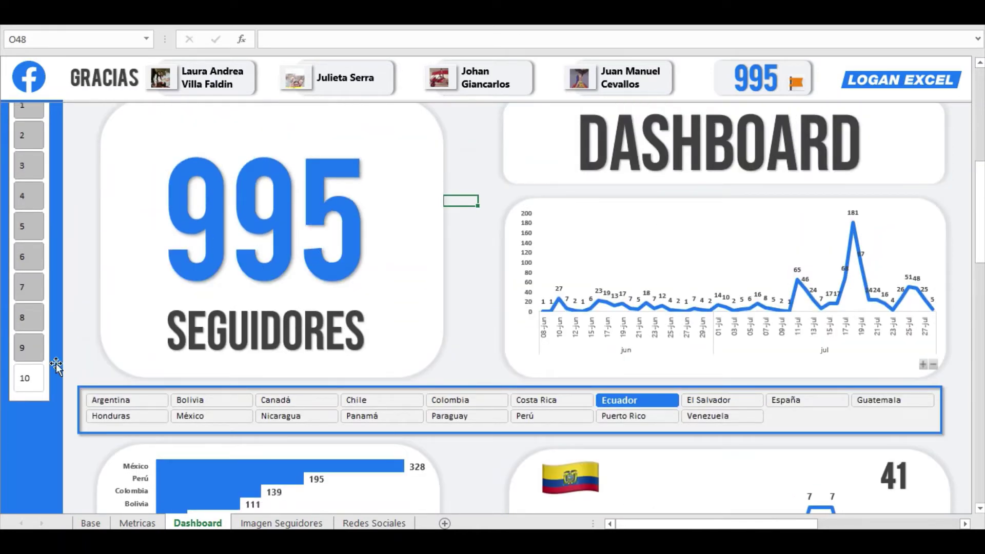
Step: Add the last group 10 so the dashboard reports all 1,000 followers
left_click(27, 378)
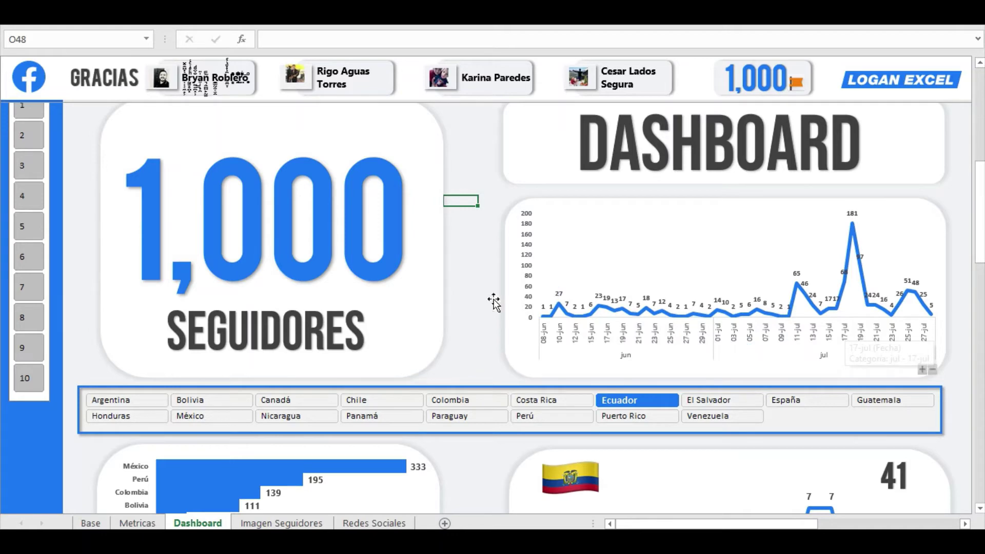
scroll(494, 259, "up", 1)
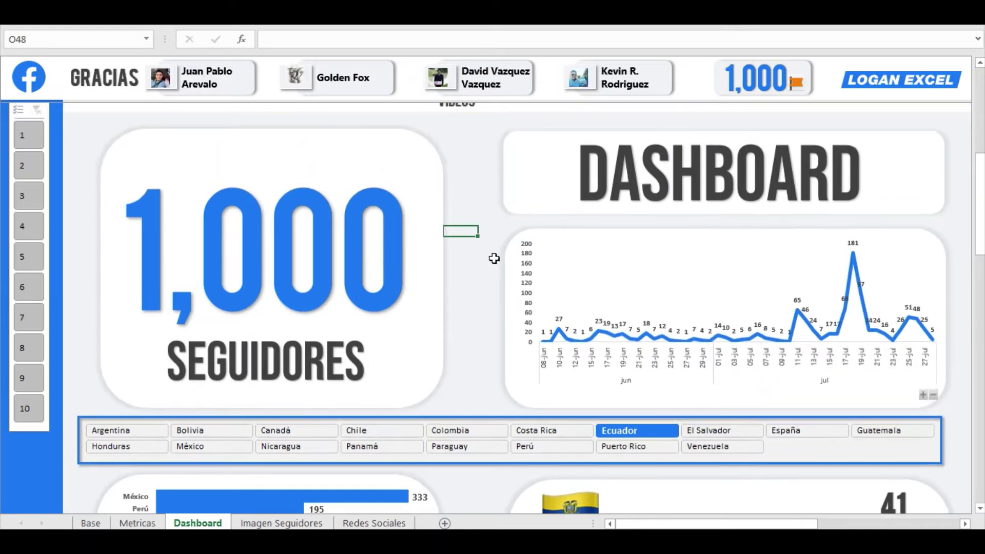
scroll(492, 257, "up", 2)
scroll(490, 256, "up", 1)
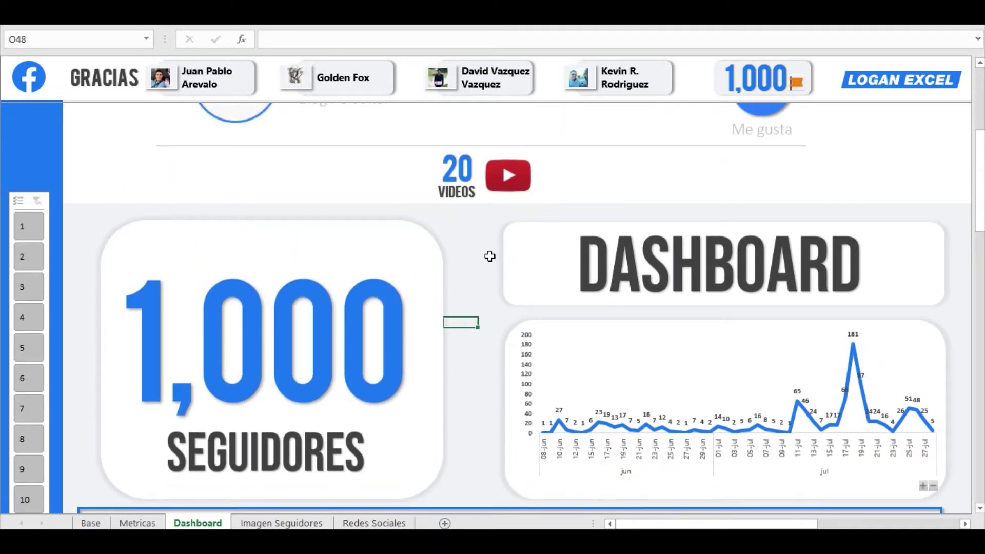
scroll(490, 256, "up", 2)
scroll(490, 257, "up", 4)
scroll(329, 260, "up", 2)
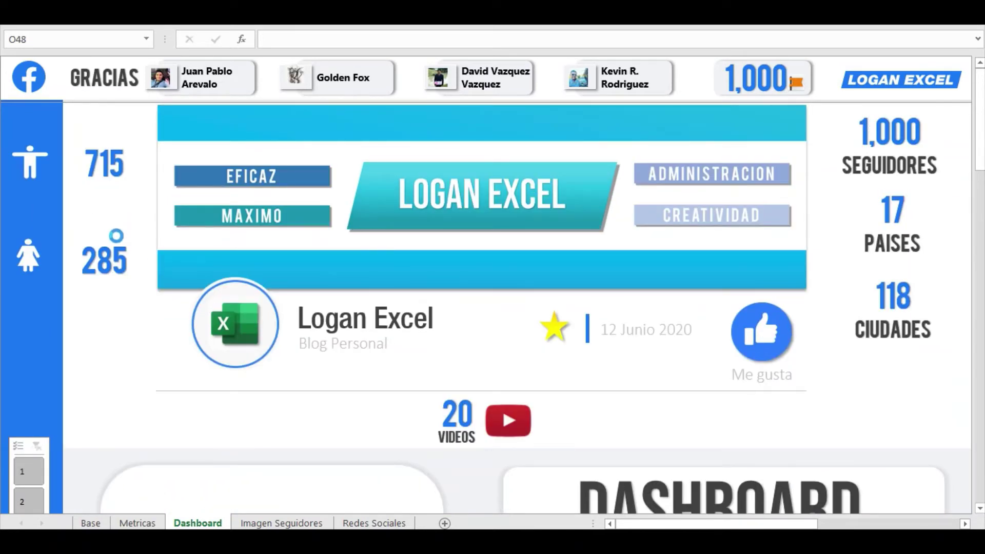
Step: Look over the Metricas sheet, then select Pais cells and the Fecha column on Base
left_click(138, 523)
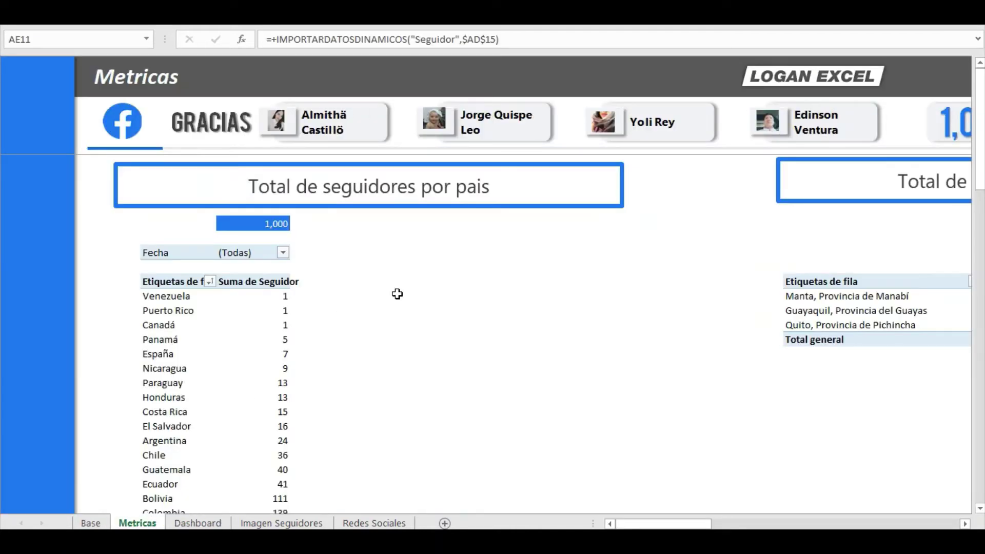
left_click(447, 281)
left_click(91, 523)
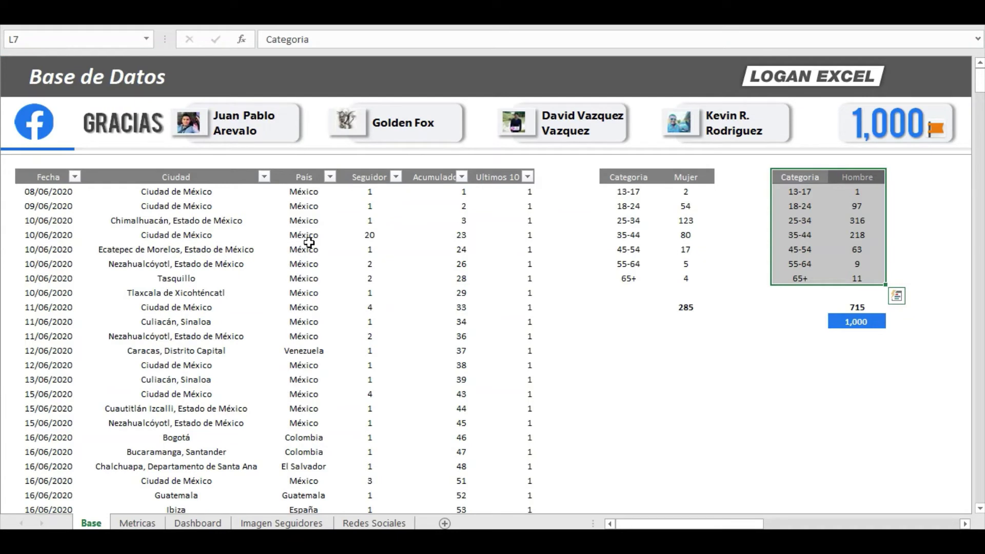
left_click(310, 245)
left_click(310, 207)
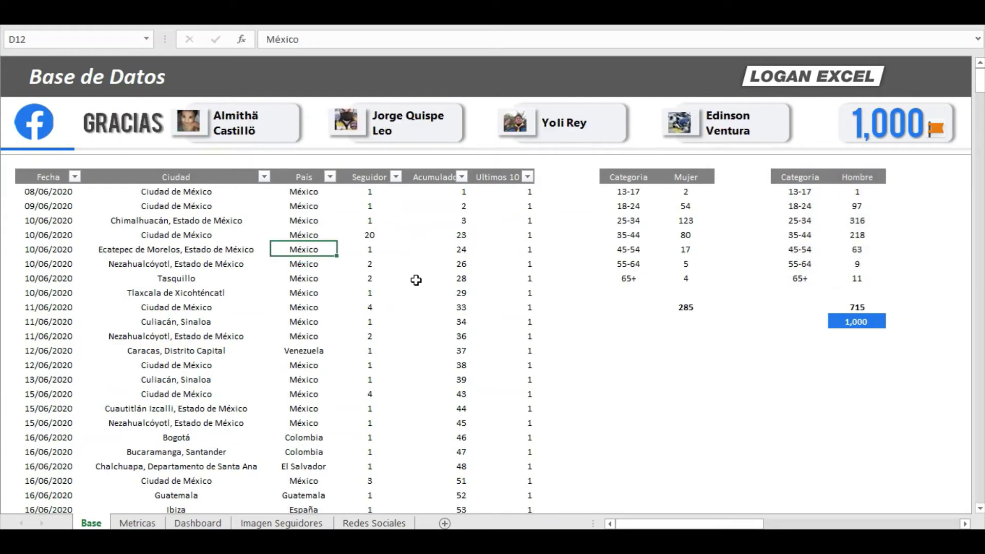
left_click(57, 180)
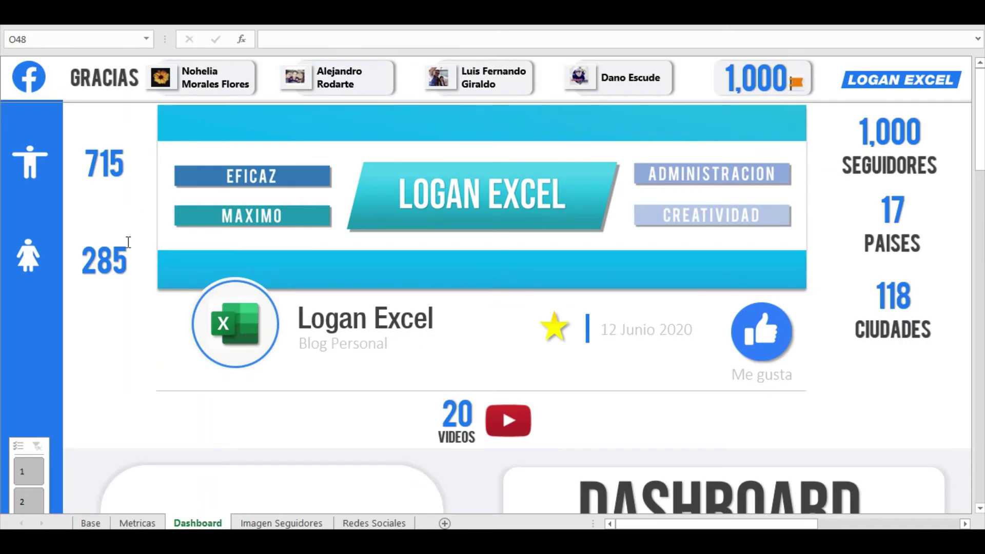
scroll(159, 266, "down", 1)
scroll(160, 270, "down", 2)
scroll(159, 268, "down", 1)
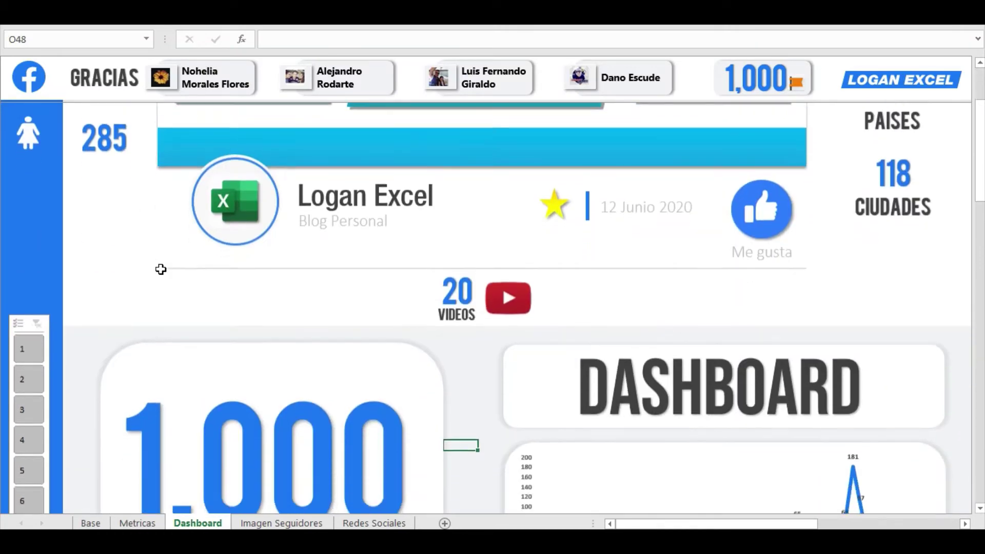
scroll(170, 271, "down", 2)
scroll(180, 275, "down", 2)
scroll(180, 277, "up", 4)
scroll(180, 277, "up", 4)
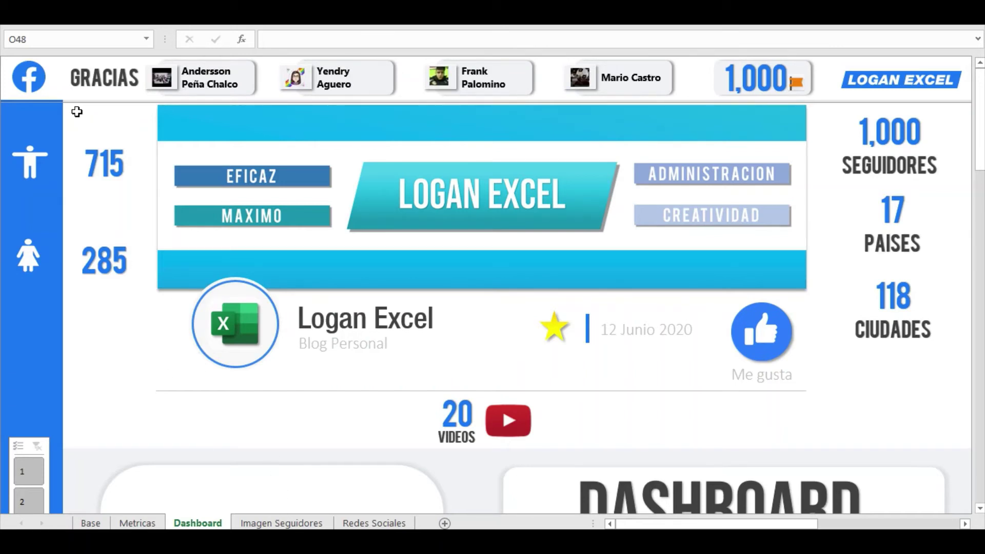
Step: On Imagen Seguidores, inspect each photo's =RetornoImagenSeguidor formula, then select the follower number in G4
left_click(74, 87)
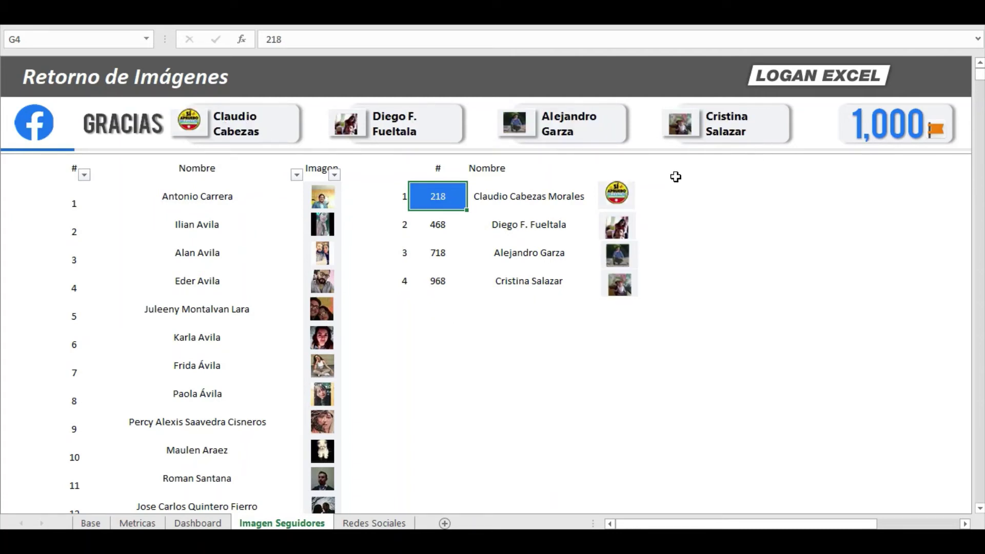
left_click(486, 313)
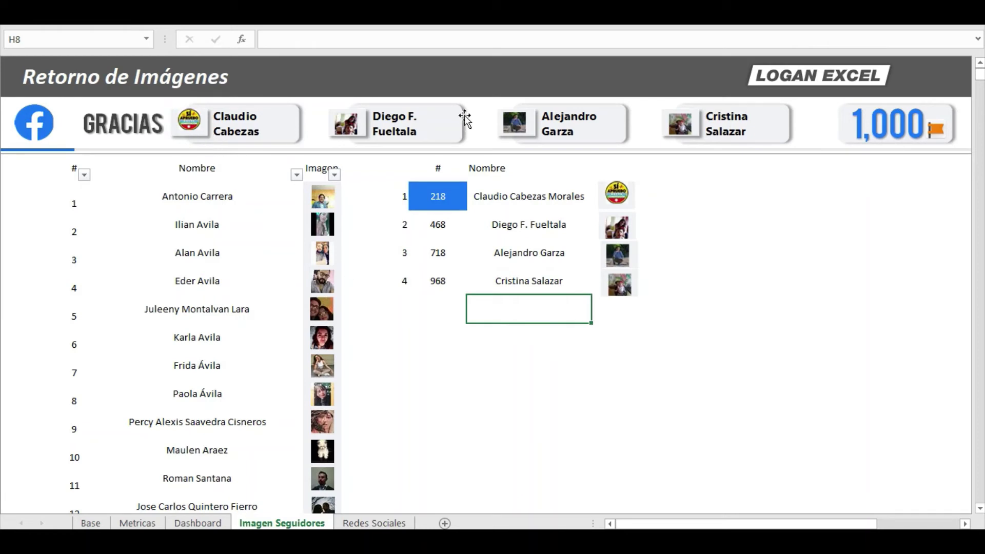
left_click(610, 200)
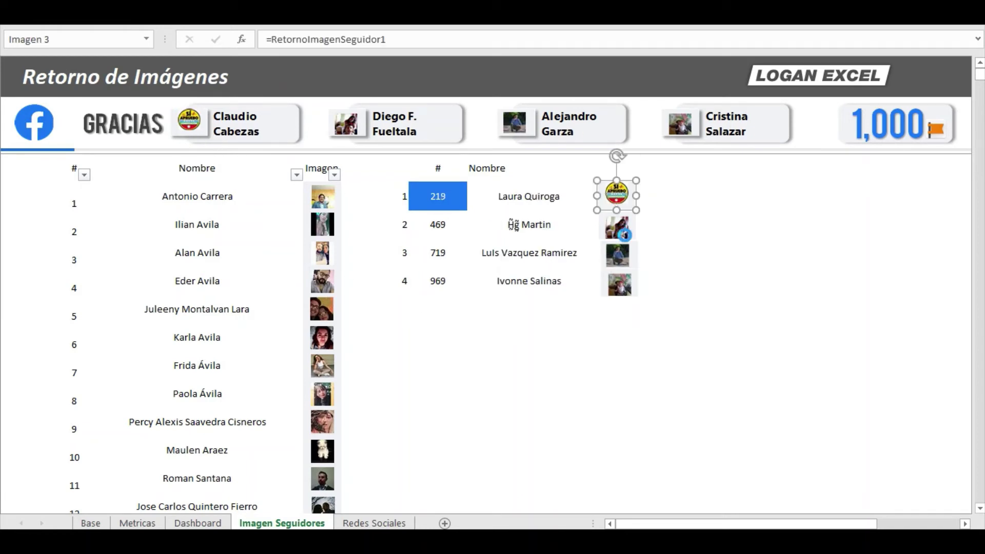
left_click(622, 239)
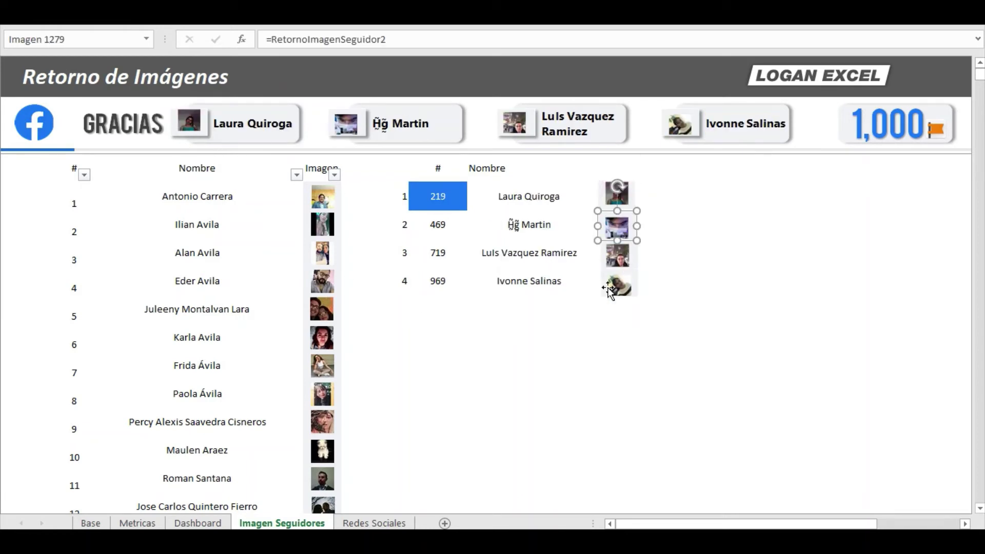
left_click(622, 264)
left_click(621, 283)
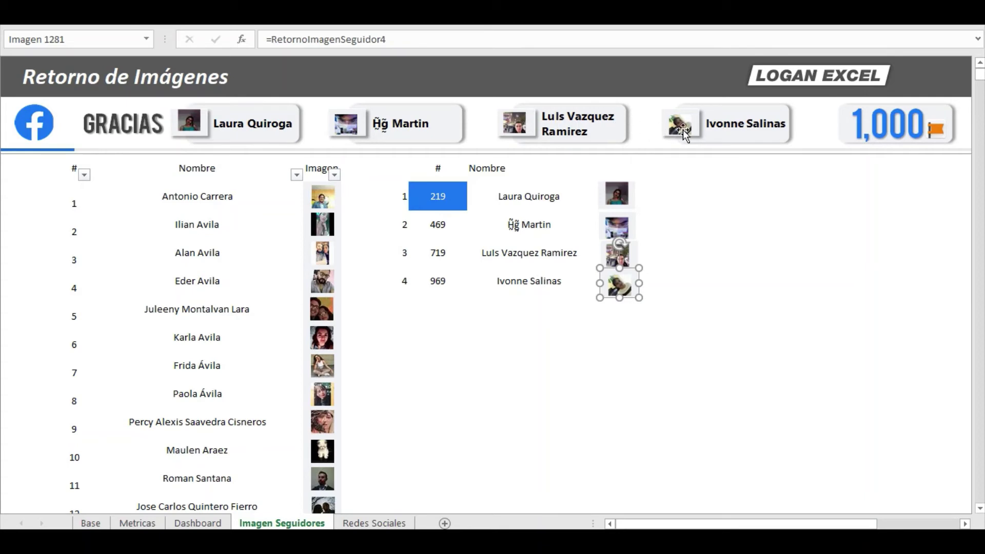
left_click(556, 351)
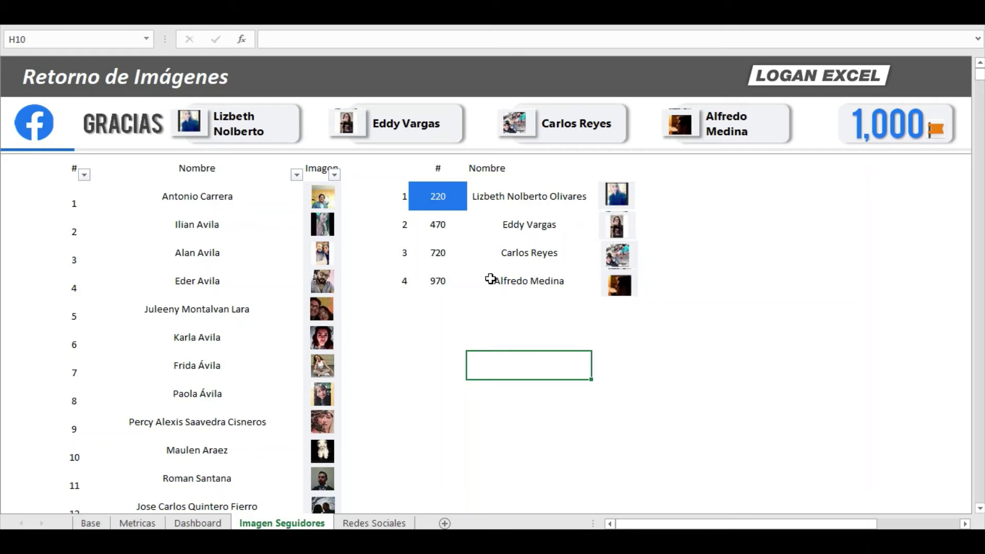
left_click(442, 203)
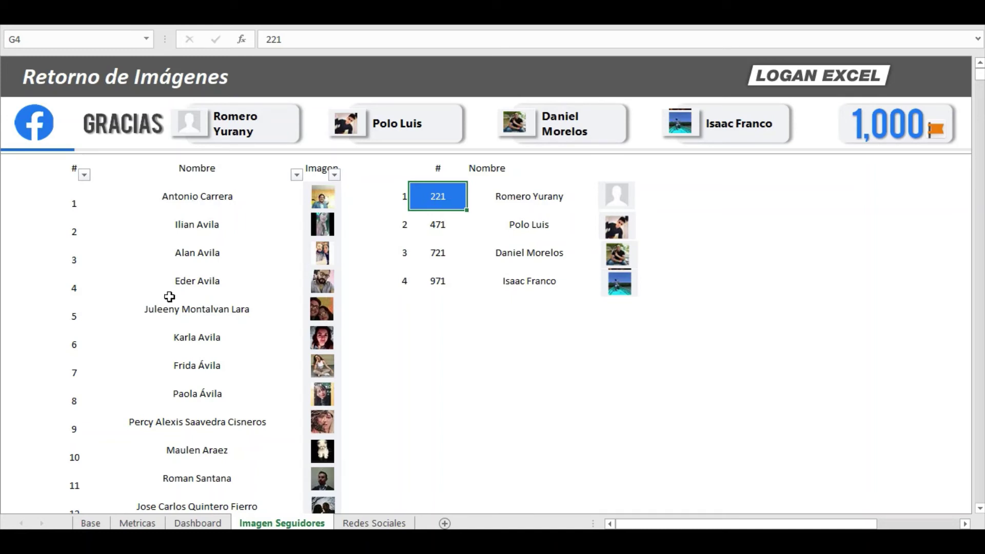
scroll(169, 297, "down", 1)
scroll(162, 353, "down", 1)
scroll(163, 354, "down", 4)
scroll(162, 353, "down", 3)
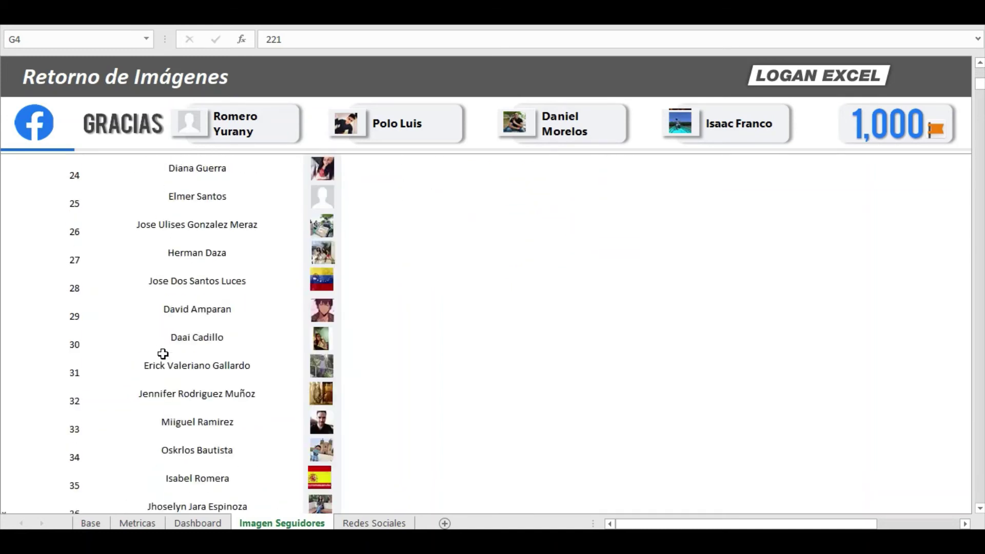
scroll(163, 353, "down", 2)
scroll(171, 351, "down", 1)
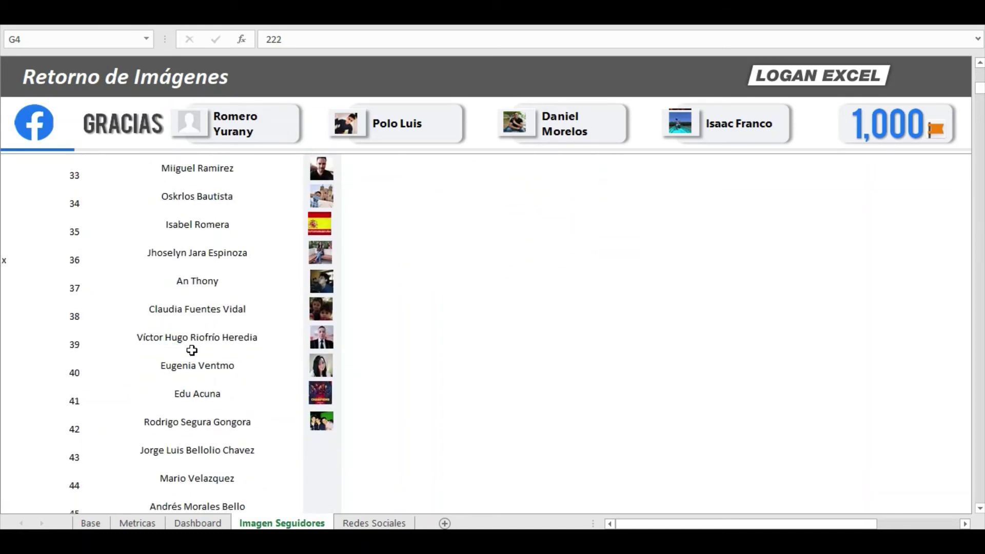
scroll(191, 349, "down", 1)
scroll(213, 366, "down", 2)
scroll(214, 366, "down", 1)
scroll(216, 365, "down", 2)
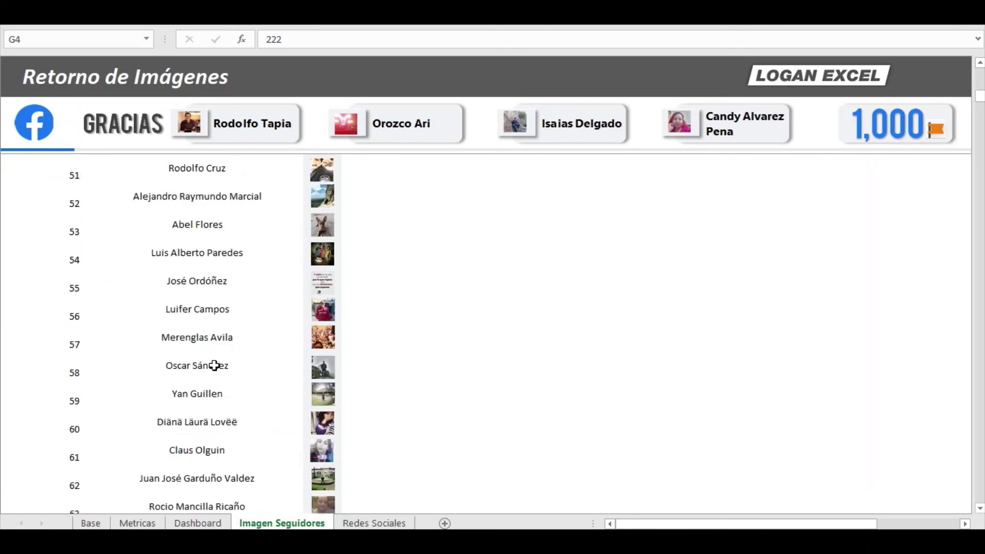
scroll(226, 315, "up", 1)
scroll(236, 314, "up", 3)
scroll(253, 307, "up", 6)
scroll(253, 307, "up", 6)
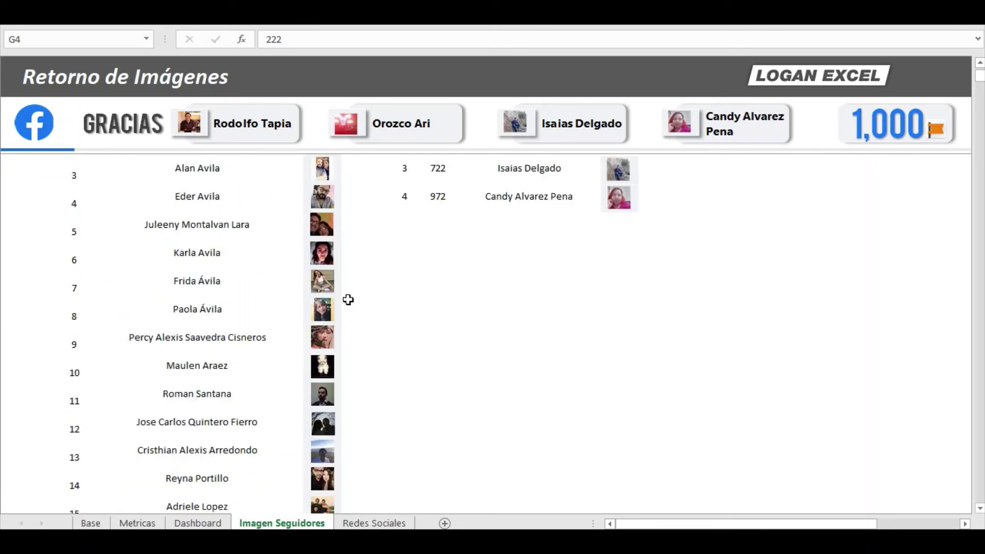
scroll(347, 299, "up", 1)
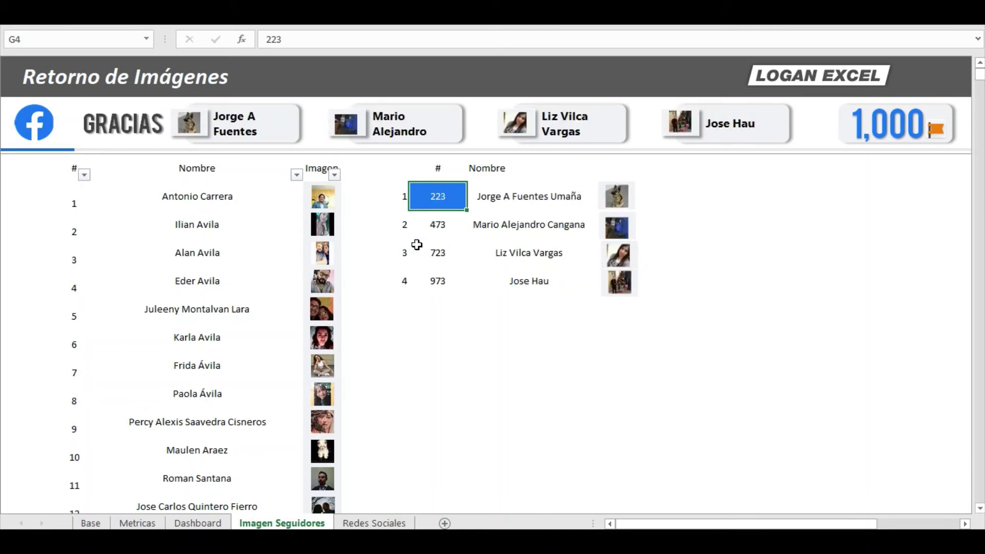
scroll(242, 323, "down", 1)
scroll(242, 325, "down", 2)
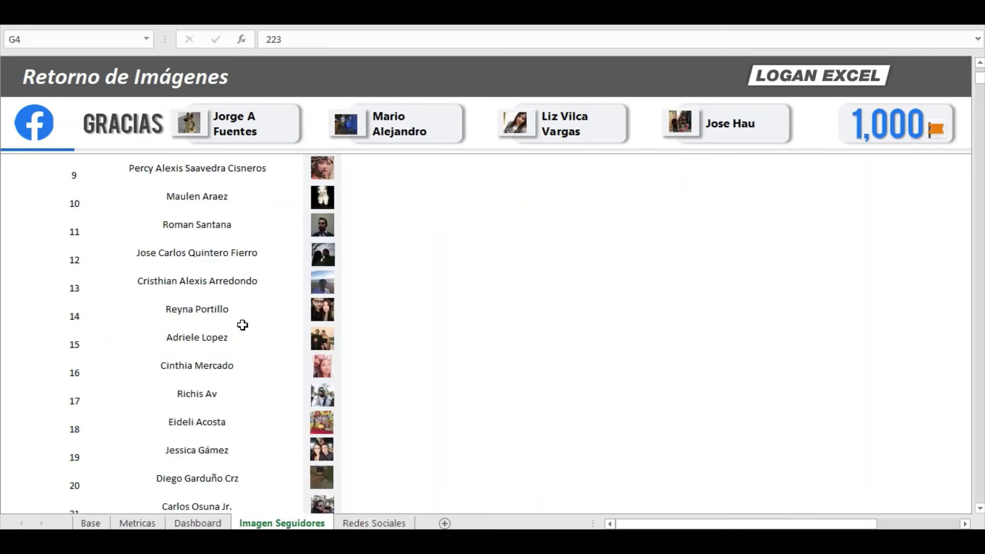
scroll(242, 325, "down", 4)
scroll(242, 324, "down", 3)
scroll(242, 333, "down", 4)
scroll(241, 337, "down", 4)
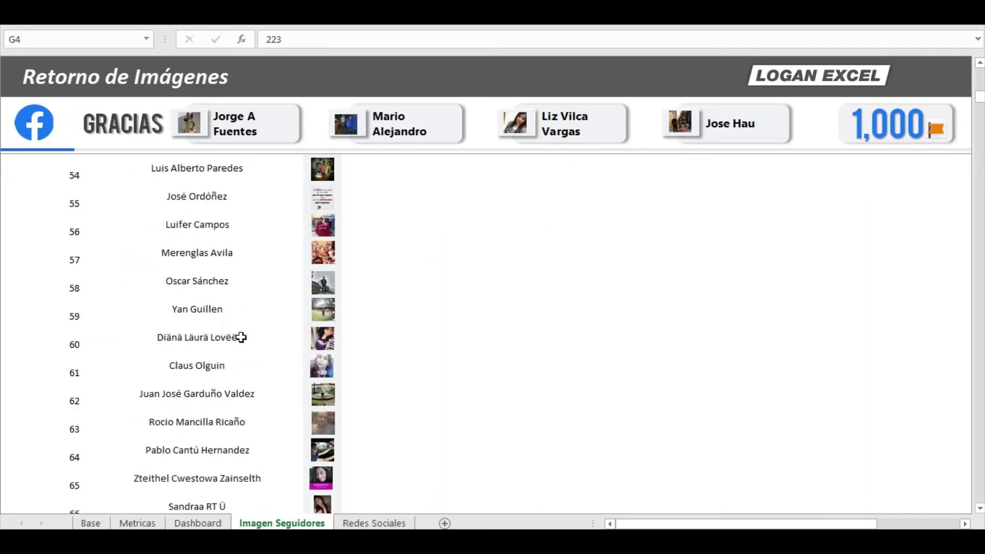
scroll(241, 337, "down", 4)
scroll(241, 337, "down", 4)
scroll(241, 337, "down", 1)
scroll(241, 337, "down", 2)
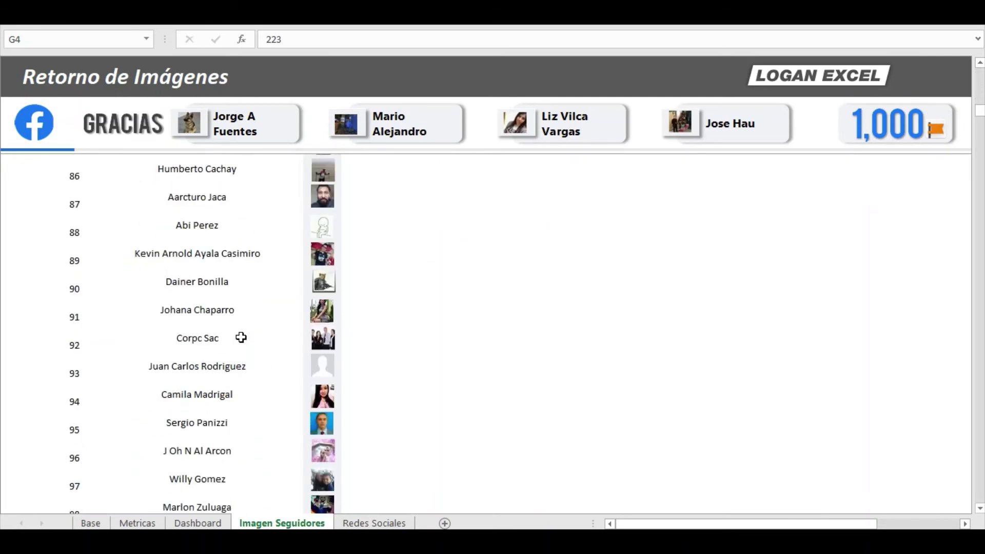
scroll(241, 337, "down", 3)
scroll(241, 337, "down", 2)
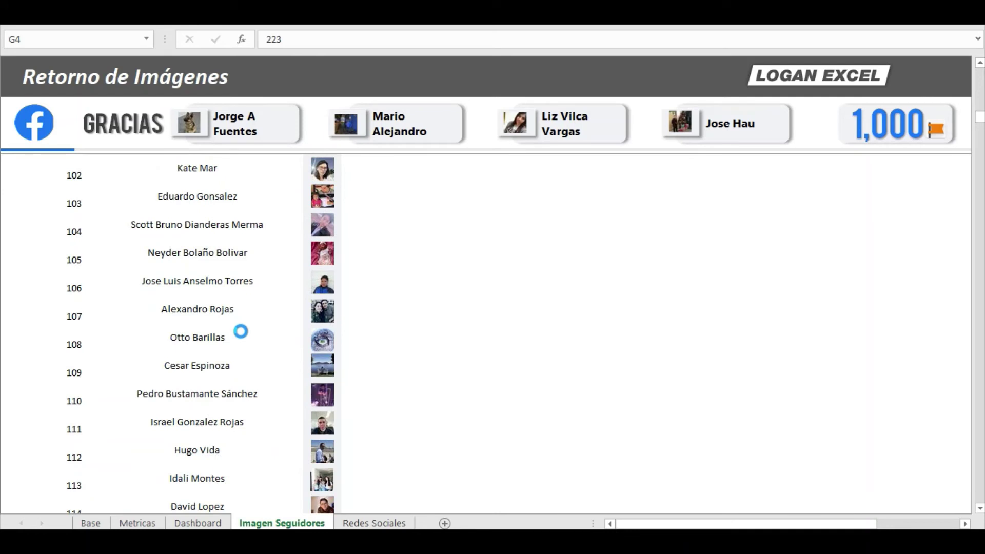
scroll(241, 337, "down", 2)
scroll(240, 336, "down", 2)
scroll(241, 334, "down", 1)
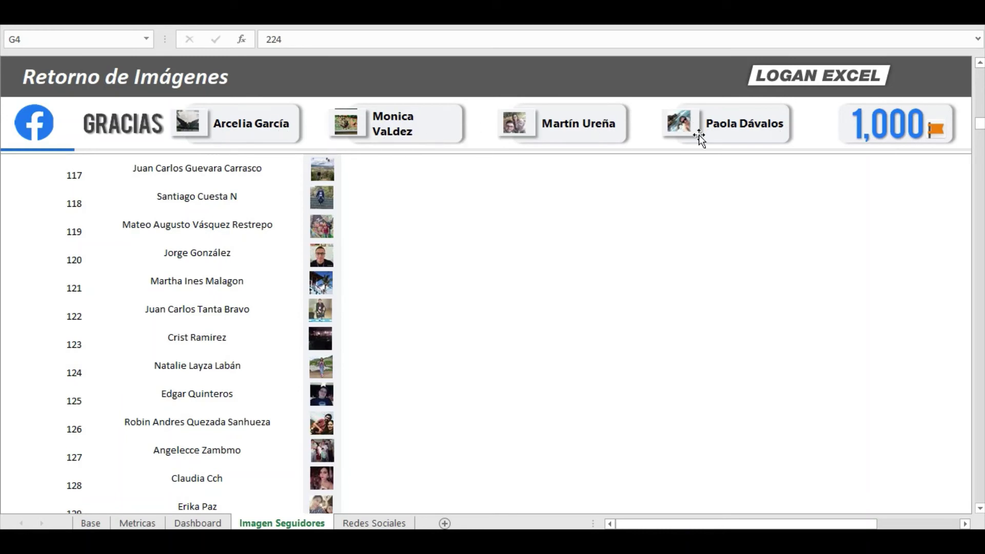
scroll(171, 345, "down", 3)
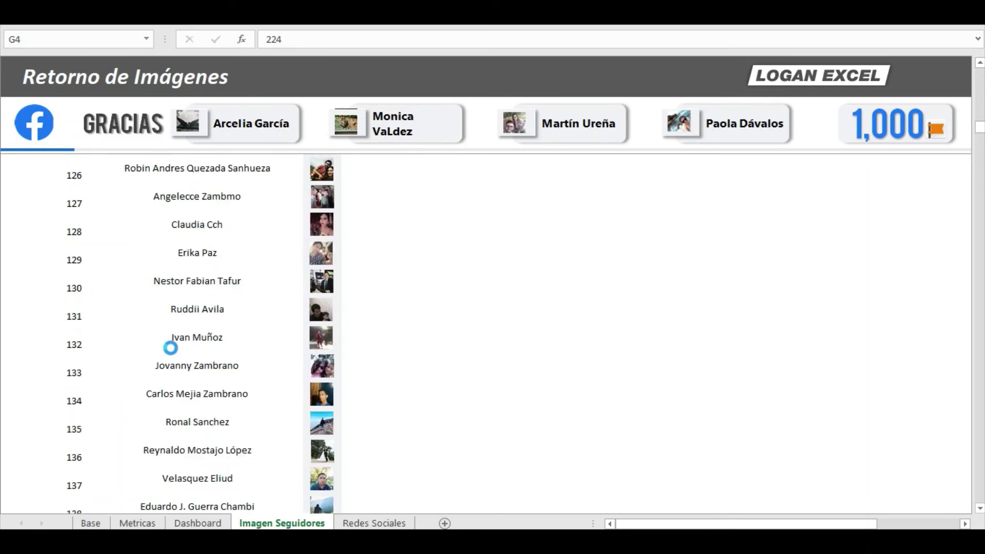
scroll(209, 352, "down", 3)
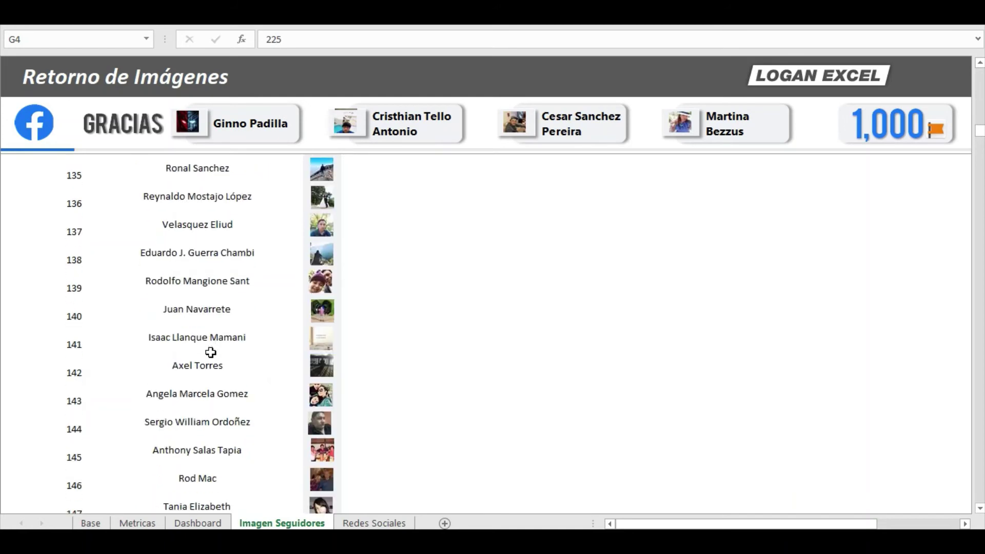
scroll(209, 354, "down", 1)
scroll(208, 355, "down", 1)
scroll(209, 355, "down", 2)
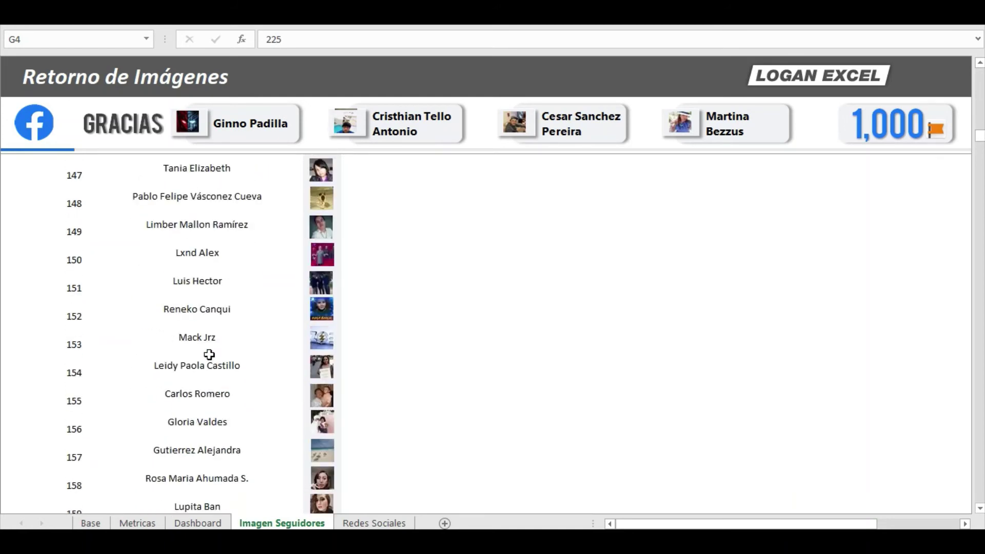
scroll(247, 330, "down", 1)
scroll(237, 325, "down", 1)
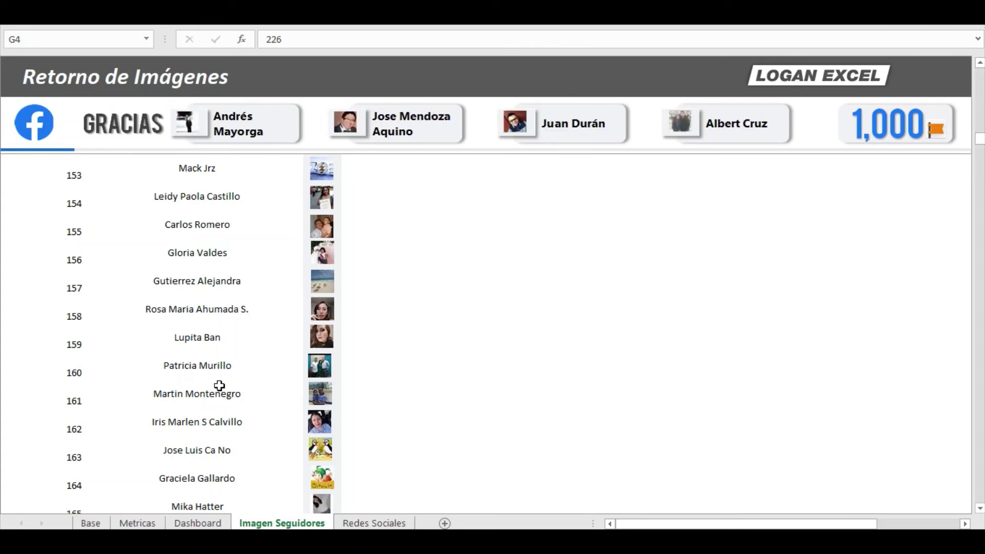
scroll(219, 386, "down", 1)
scroll(218, 385, "down", 1)
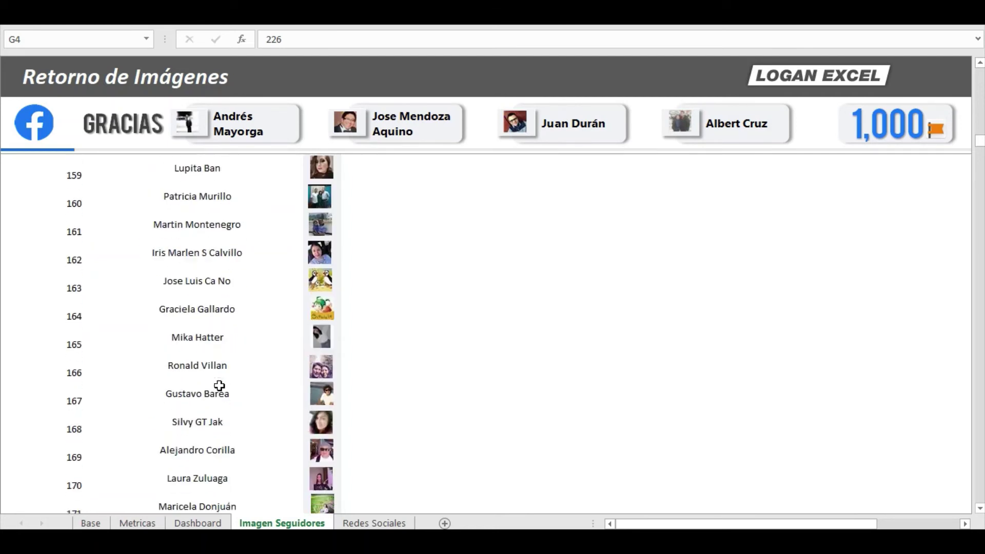
scroll(214, 378, "down", 1)
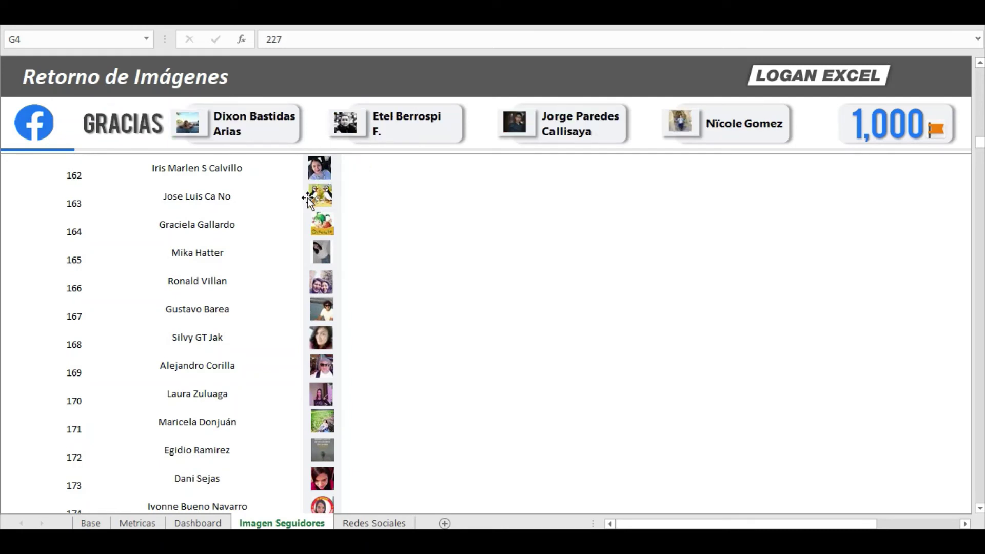
scroll(275, 341, "down", 1)
scroll(275, 341, "down", 1)
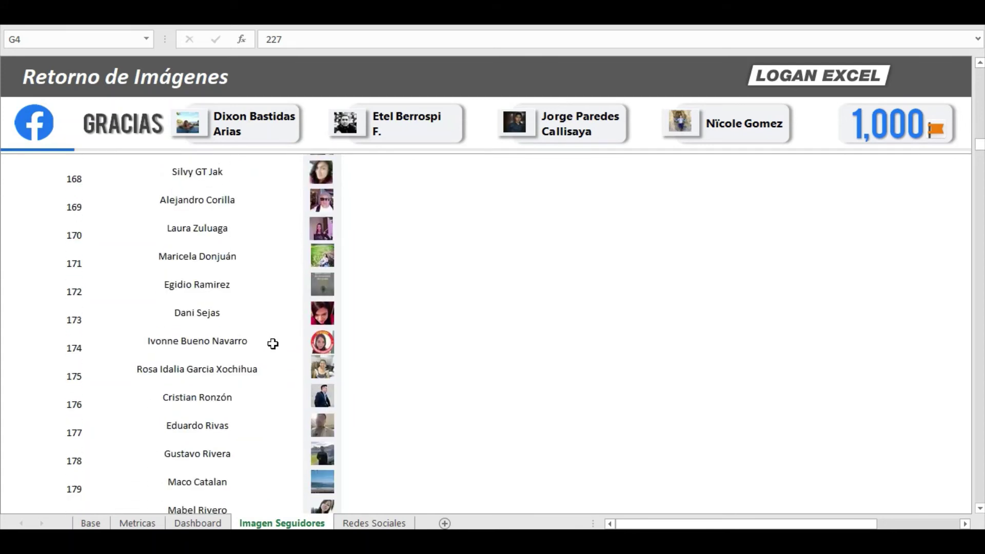
scroll(272, 344, "down", 2)
scroll(272, 344, "down", 1)
scroll(272, 344, "down", 4)
Step: Scroll the follower names and photos down to the last entries around rows 982–994
scroll(272, 344, "down", 2)
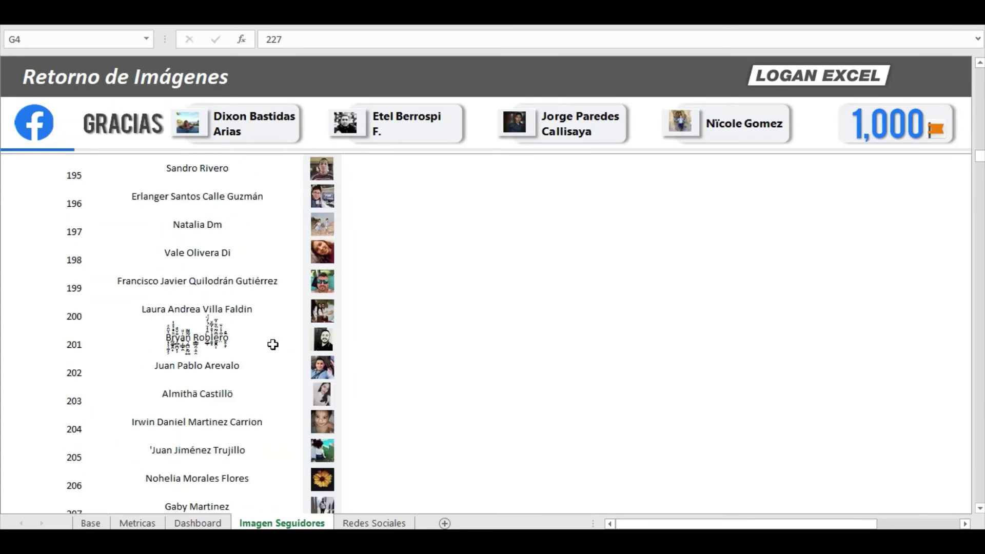
scroll(272, 344, "down", 5)
scroll(272, 344, "down", 2)
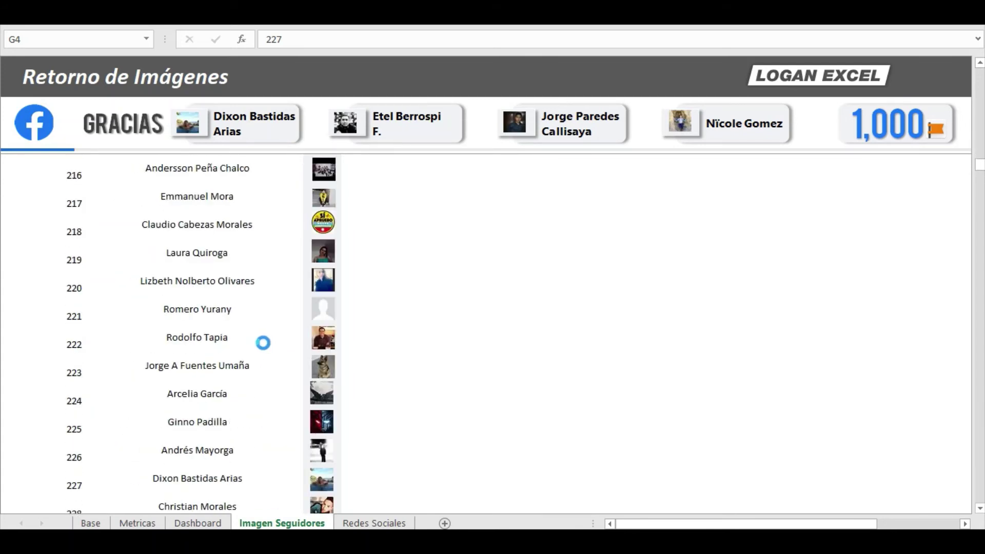
scroll(241, 356, "down", 4)
scroll(237, 360, "down", 2)
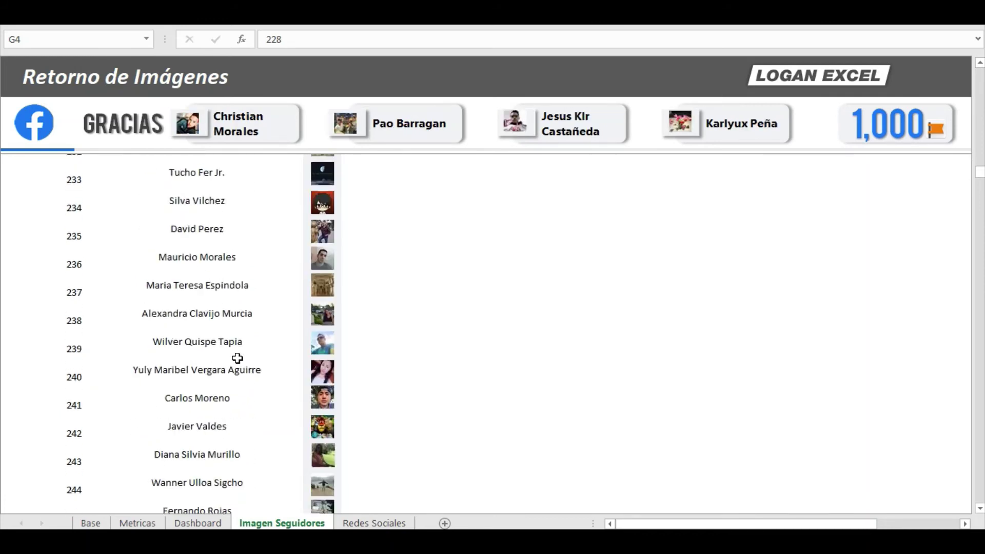
scroll(237, 359, "down", 2)
scroll(236, 357, "down", 6)
scroll(235, 348, "down", 3)
scroll(236, 349, "down", 5)
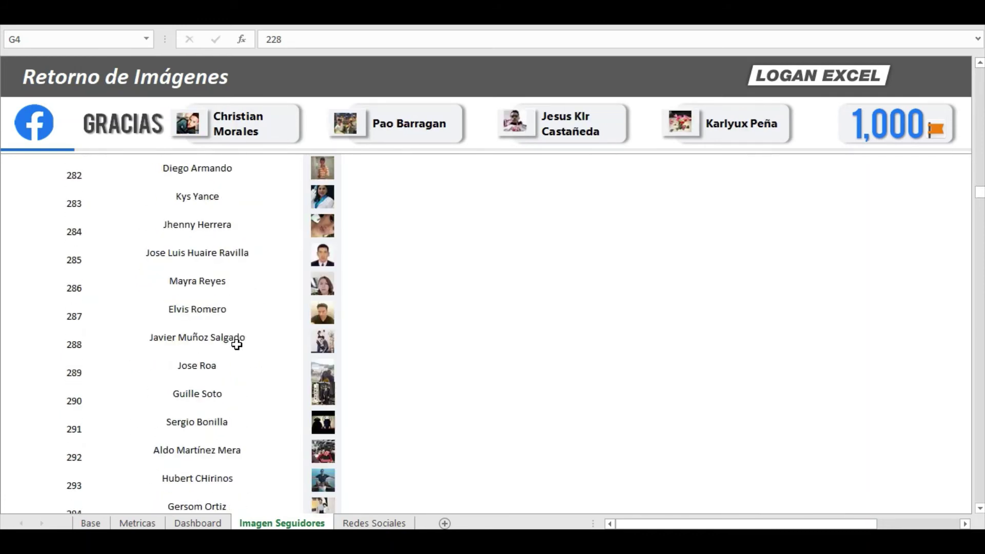
scroll(235, 340, "down", 3)
scroll(231, 340, "down", 3)
scroll(202, 325, "down", 4)
scroll(204, 334, "down", 3)
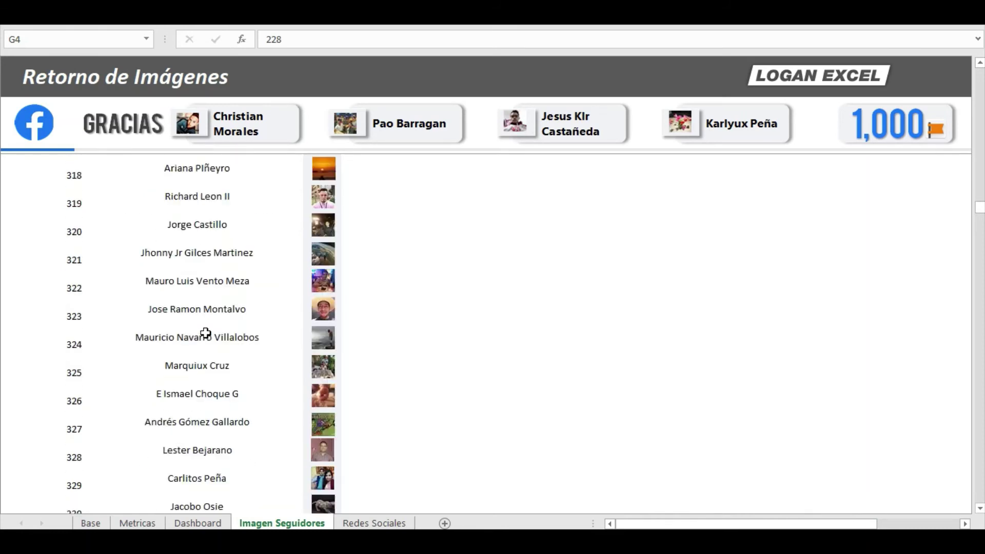
scroll(206, 333, "down", 5)
scroll(205, 334, "down", 2)
scroll(205, 332, "down", 4)
scroll(205, 333, "down", 4)
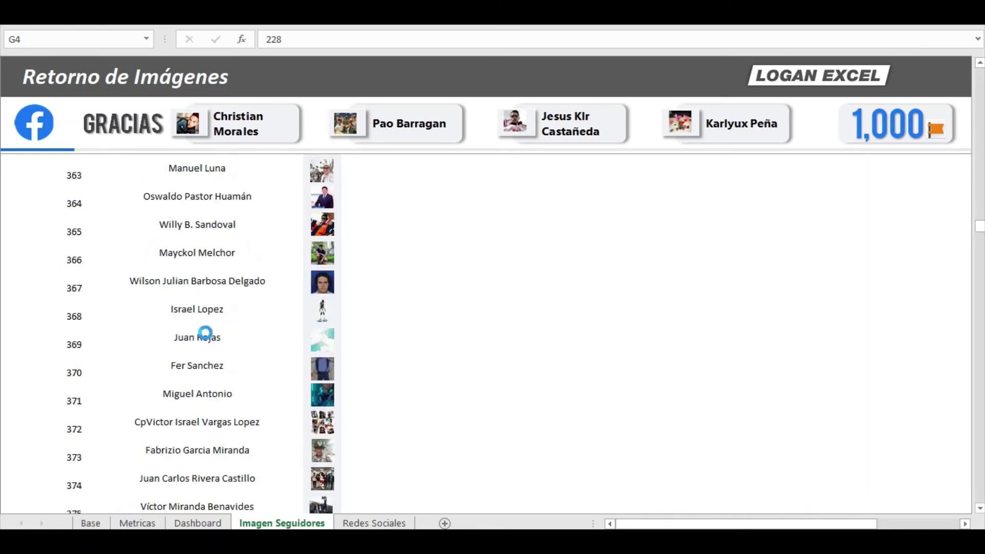
scroll(204, 315, "down", 4)
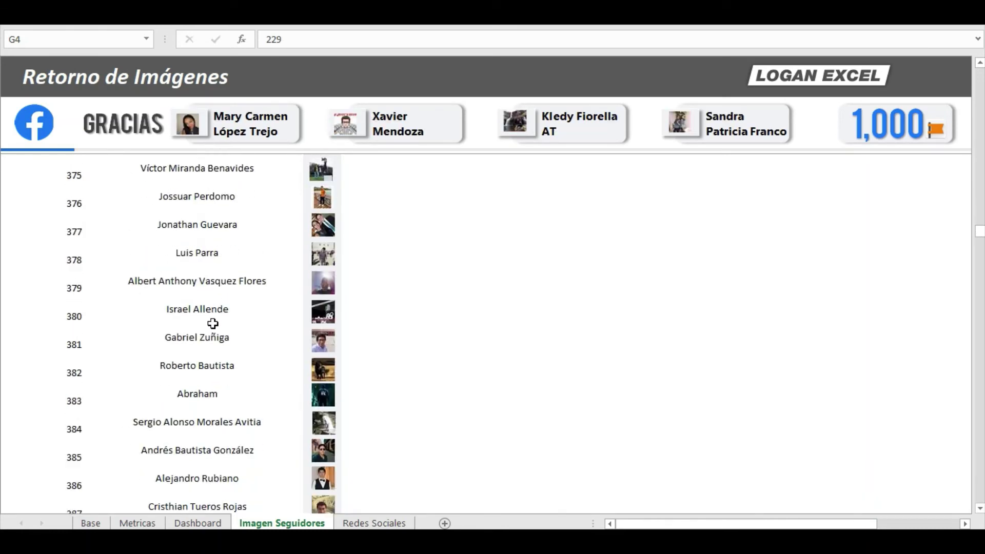
scroll(208, 321, "down", 4)
scroll(213, 325, "down", 2)
scroll(213, 325, "down", 1)
scroll(213, 325, "down", 2)
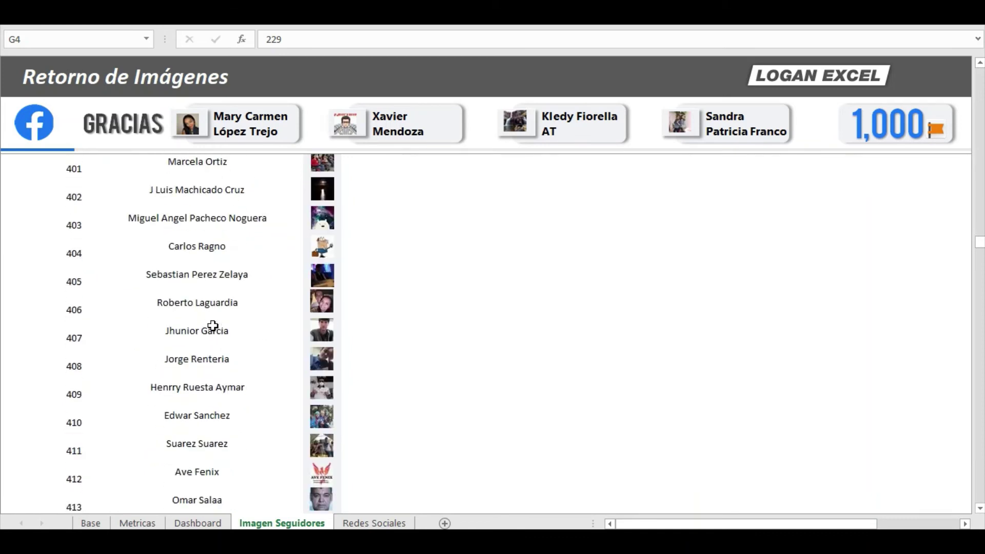
scroll(212, 325, "down", 2)
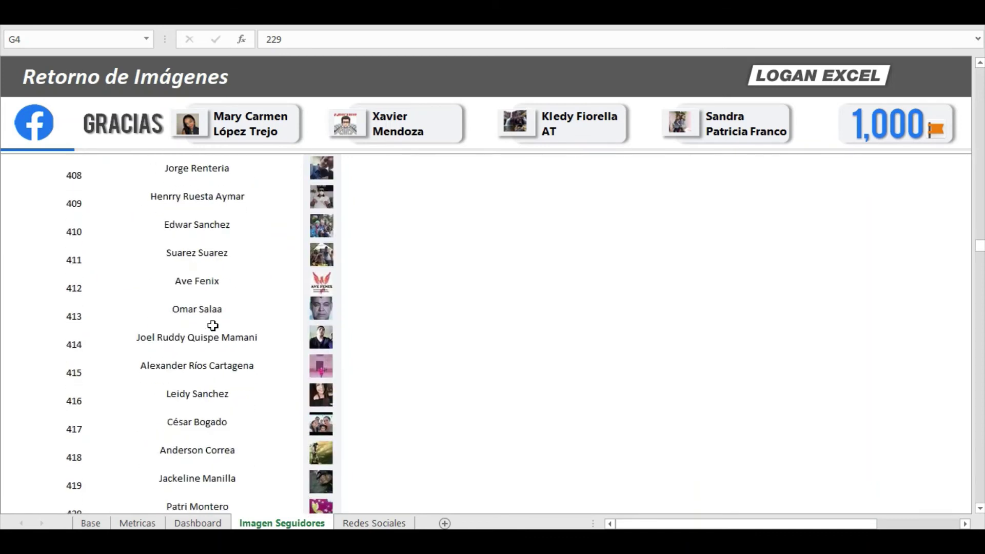
scroll(213, 325, "down", 1)
scroll(213, 325, "down", 2)
scroll(212, 325, "down", 2)
scroll(213, 325, "down", 4)
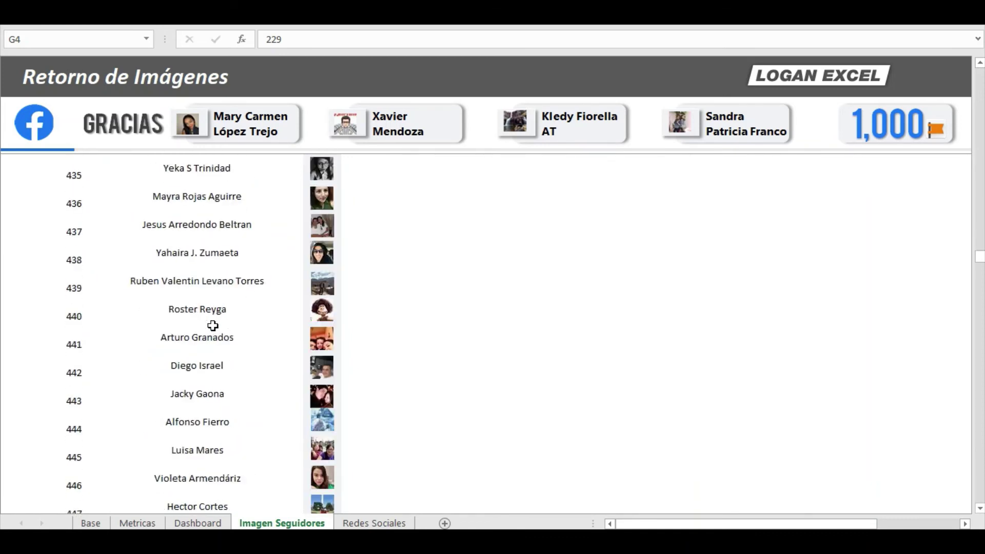
scroll(213, 325, "down", 2)
scroll(213, 326, "down", 2)
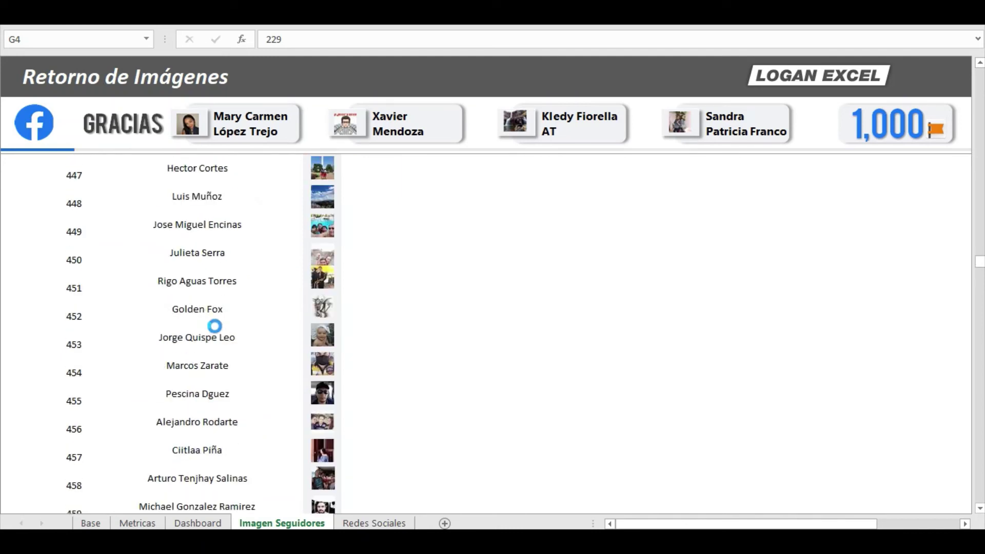
scroll(226, 337, "down", 1)
scroll(226, 337, "down", 1)
scroll(226, 337, "down", 3)
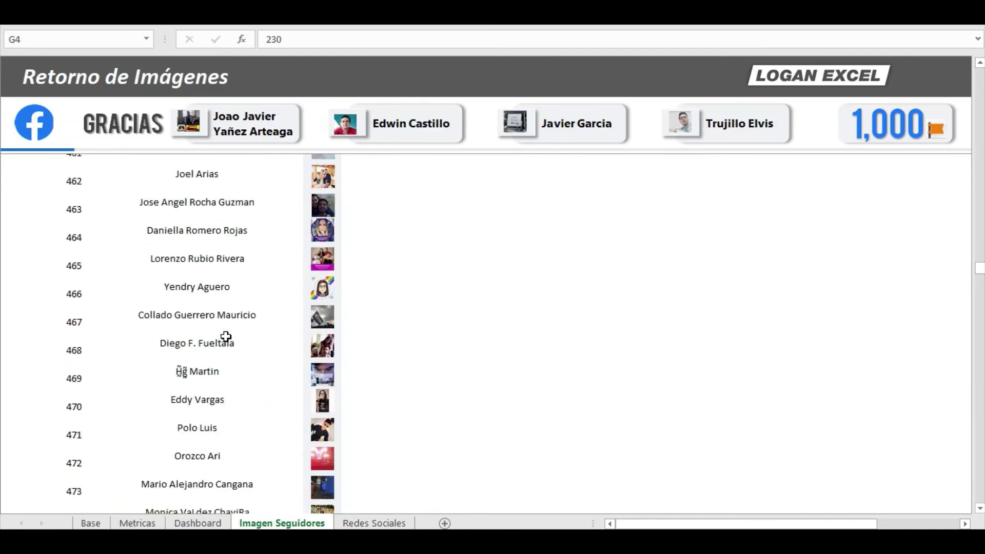
scroll(226, 336, "down", 2)
scroll(226, 336, "down", 2)
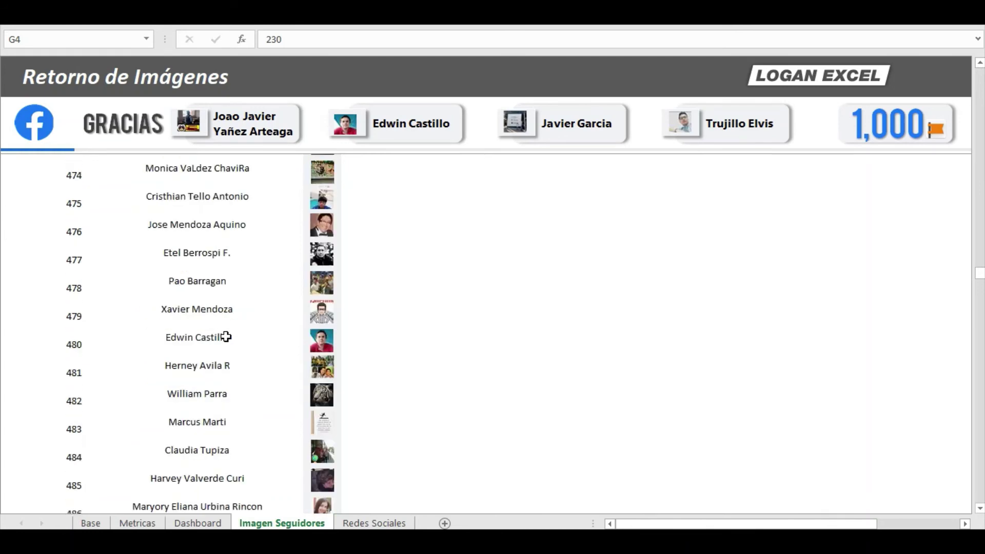
scroll(226, 337, "down", 1)
scroll(225, 337, "down", 4)
scroll(226, 336, "down", 2)
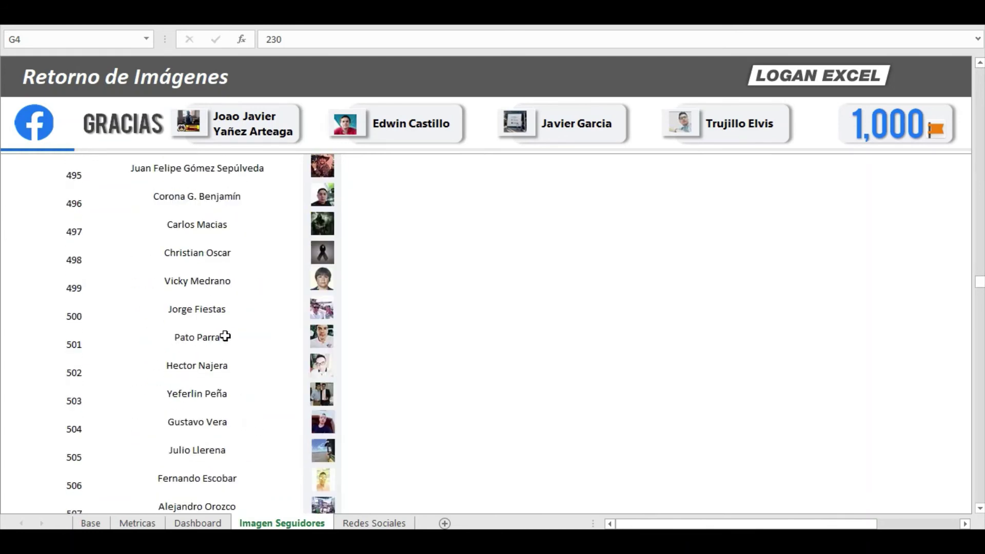
scroll(225, 336, "down", 1)
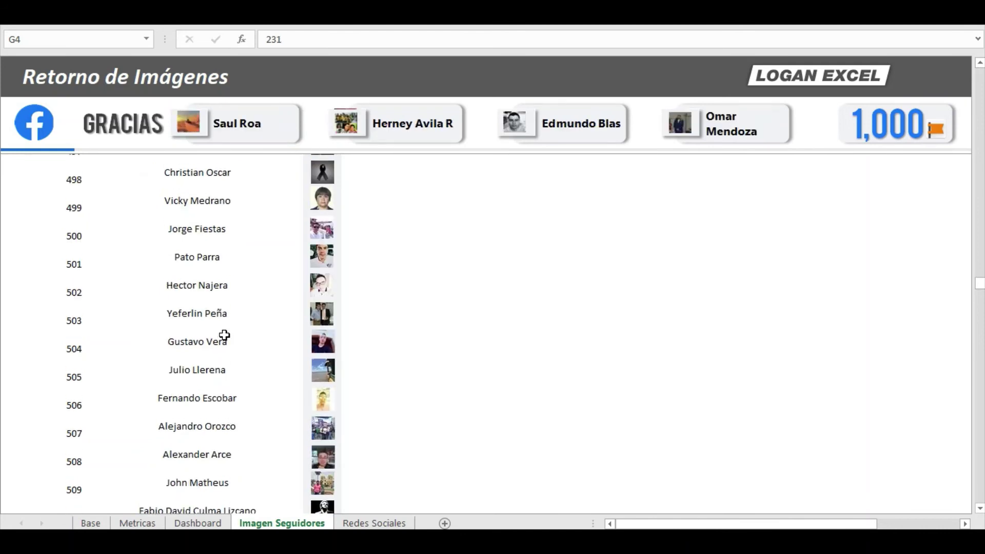
scroll(225, 336, "down", 1)
scroll(224, 336, "down", 1)
scroll(225, 336, "down", 1)
scroll(225, 334, "down", 1)
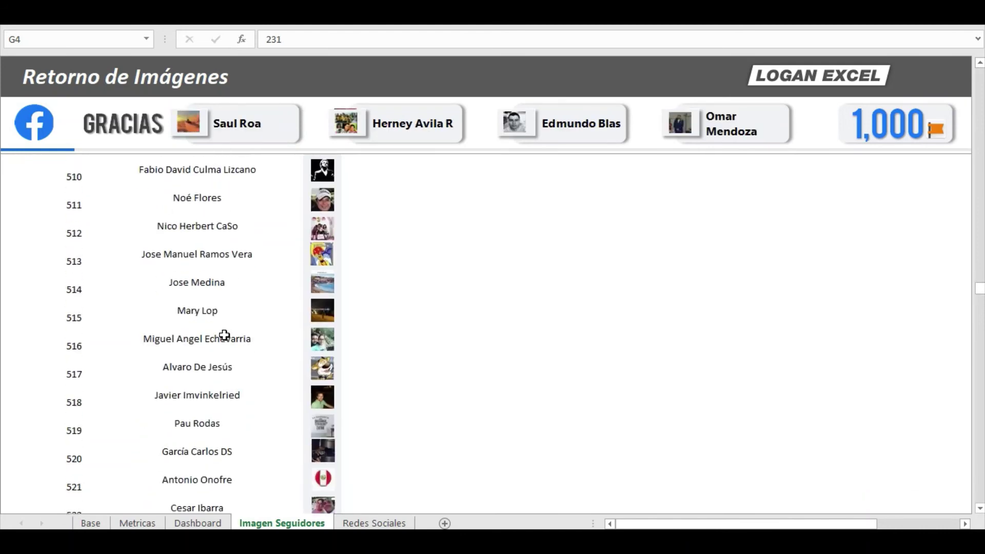
scroll(225, 335, "down", 2)
scroll(224, 335, "down", 3)
scroll(225, 334, "down", 1)
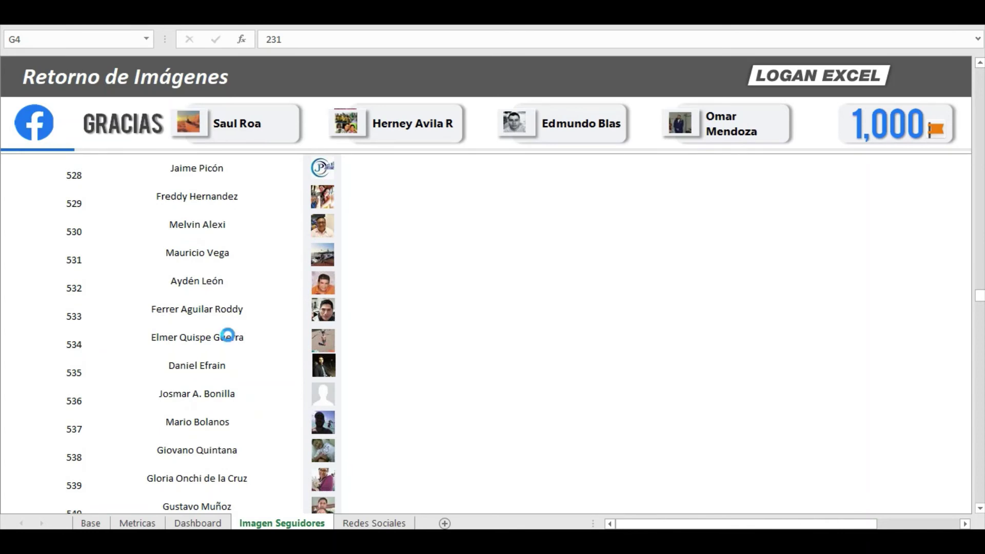
scroll(227, 335, "down", 1)
scroll(228, 335, "down", 2)
scroll(227, 335, "down", 2)
scroll(227, 335, "down", 1)
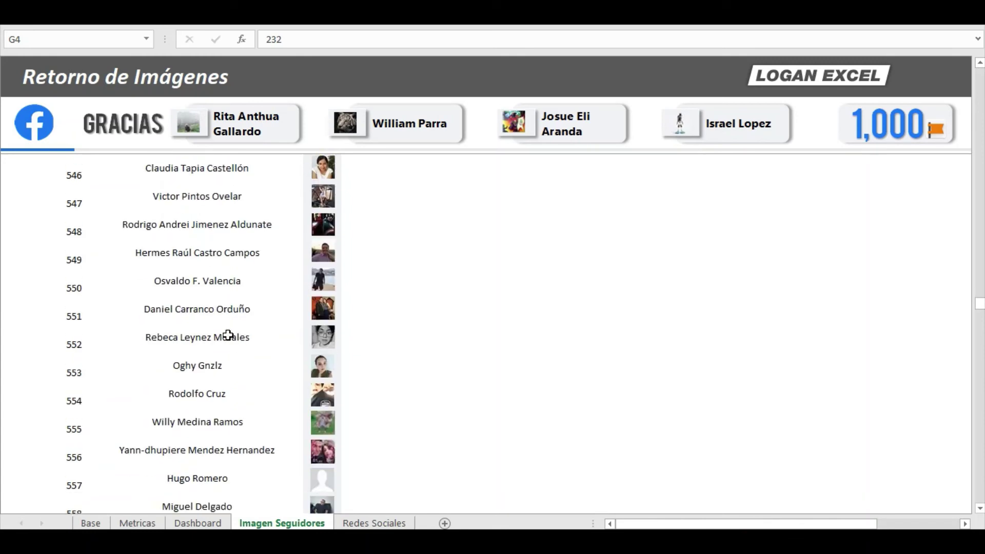
scroll(227, 337, "down", 2)
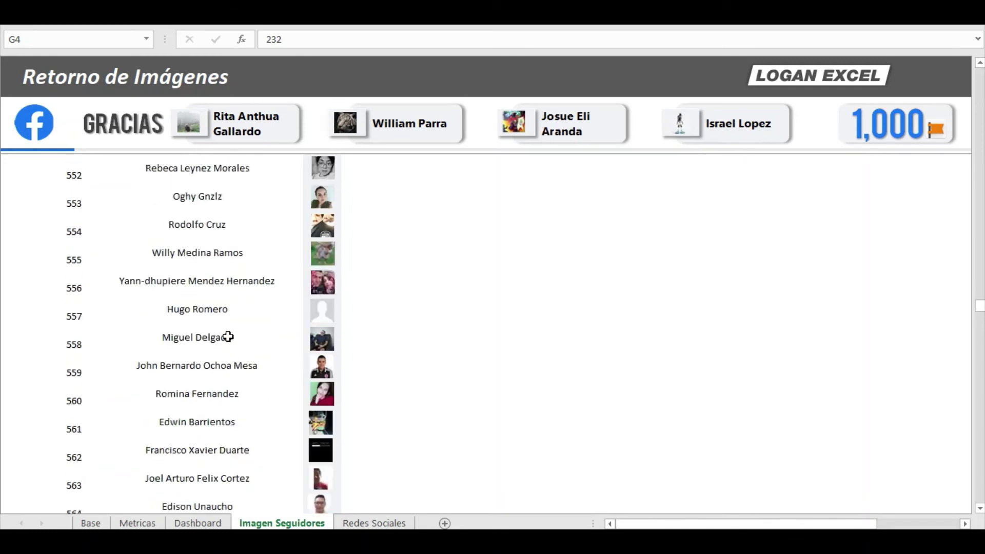
scroll(228, 337, "down", 1)
scroll(228, 337, "down", 2)
scroll(226, 334, "down", 1)
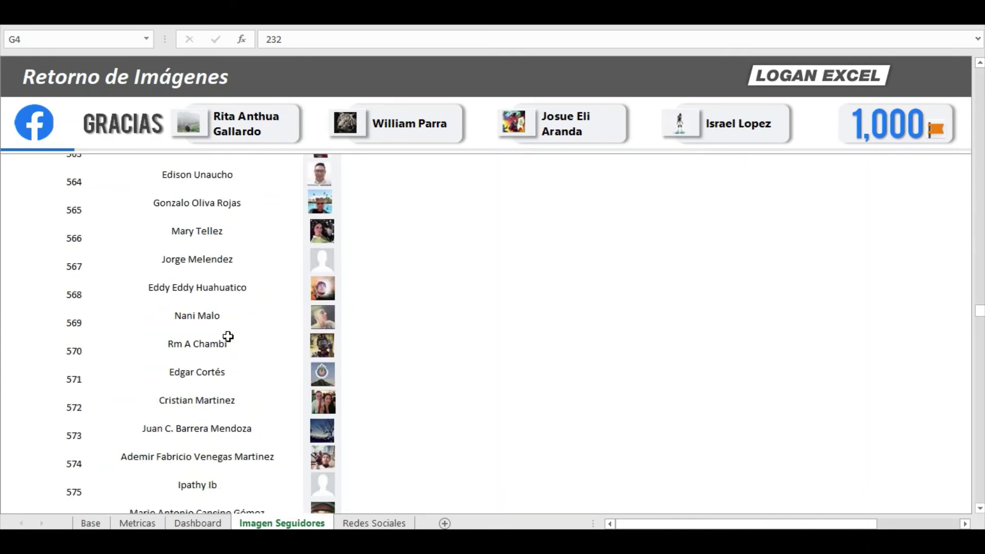
scroll(224, 332, "down", 1)
scroll(224, 332, "down", 1)
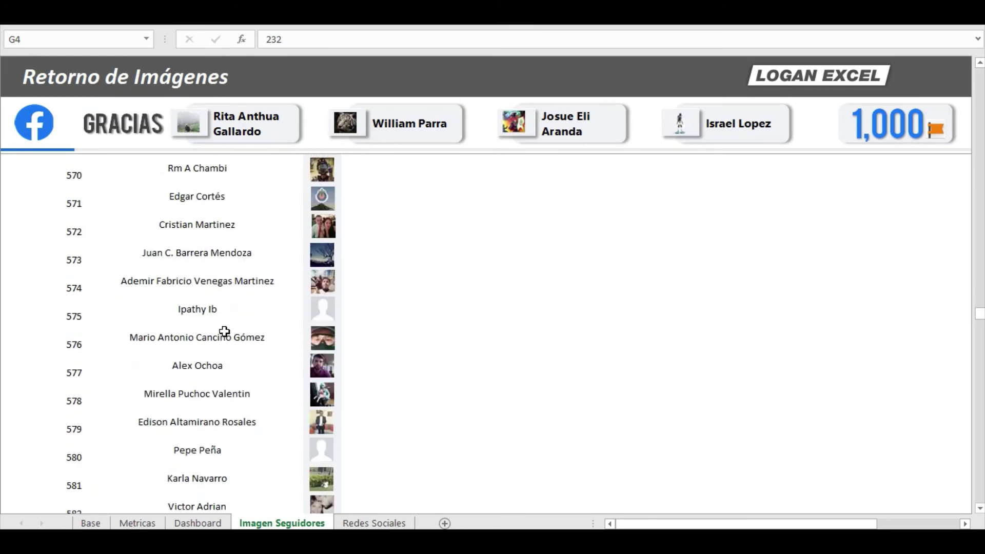
scroll(224, 331, "down", 1)
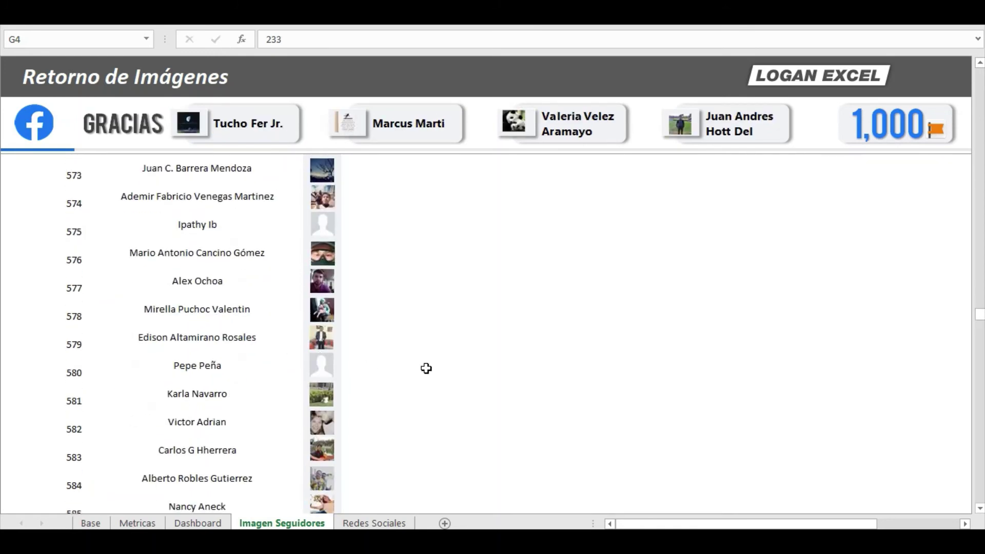
scroll(426, 368, "down", 1)
scroll(339, 356, "down", 1)
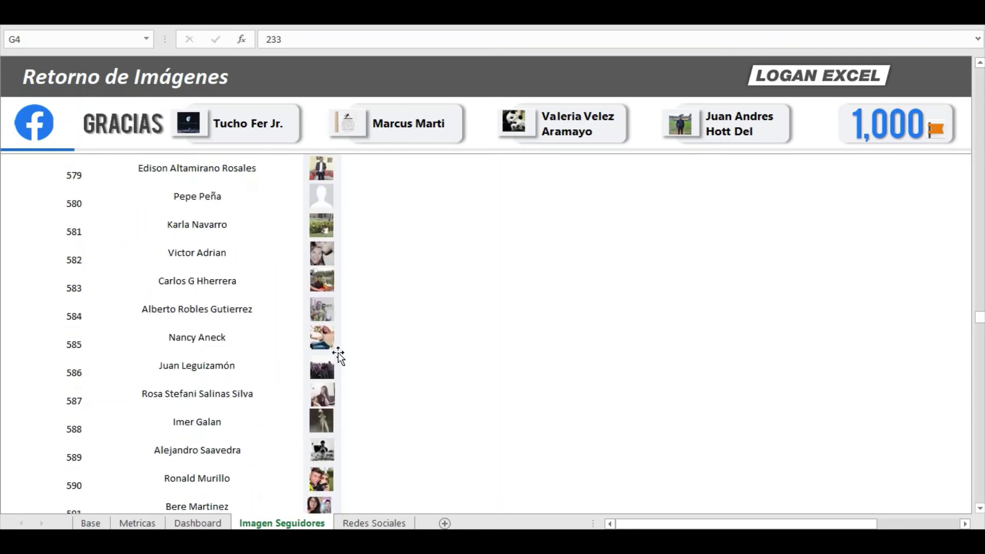
scroll(313, 339, "down", 1)
scroll(323, 336, "down", 1)
scroll(338, 334, "down", 1)
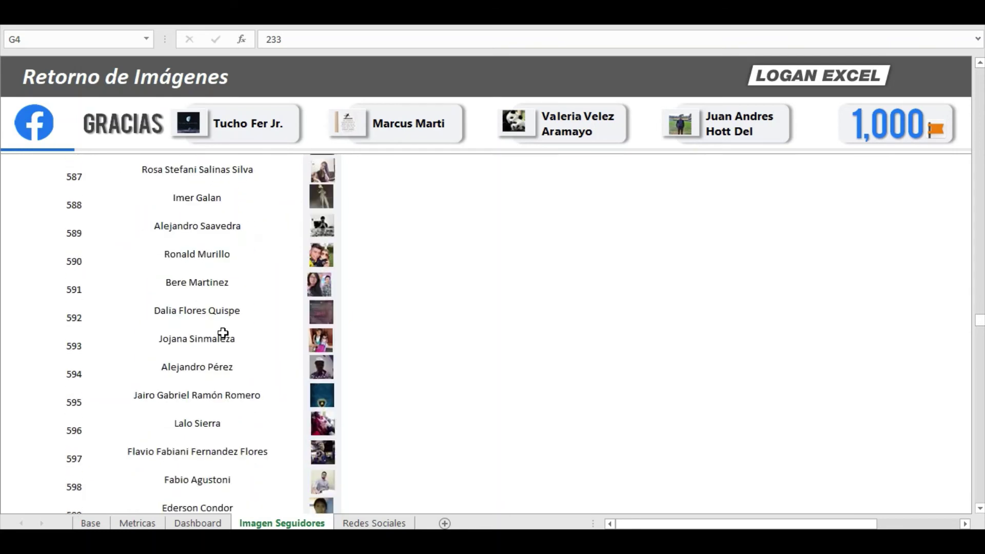
scroll(284, 334, "down", 3)
scroll(224, 331, "down", 2)
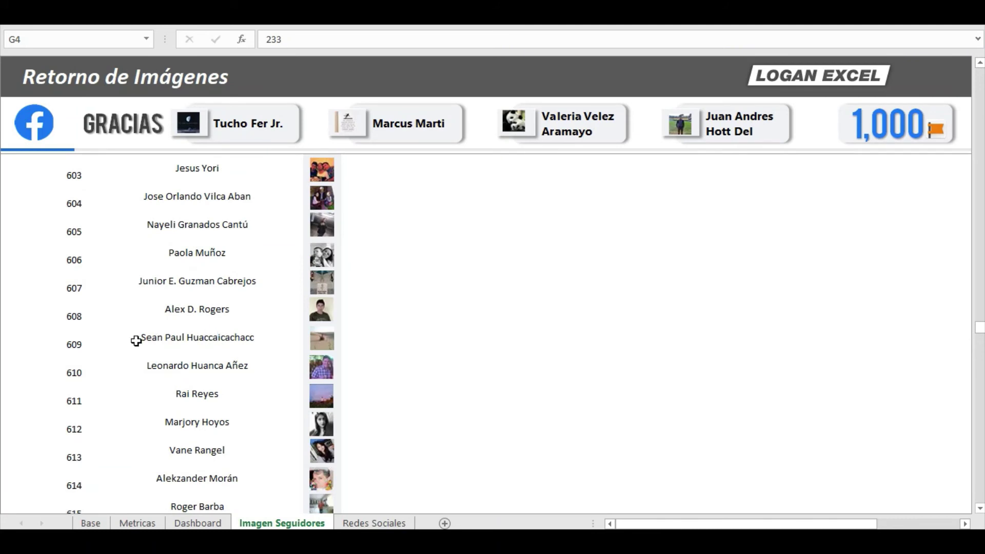
scroll(146, 339, "down", 2)
scroll(354, 325, "down", 1)
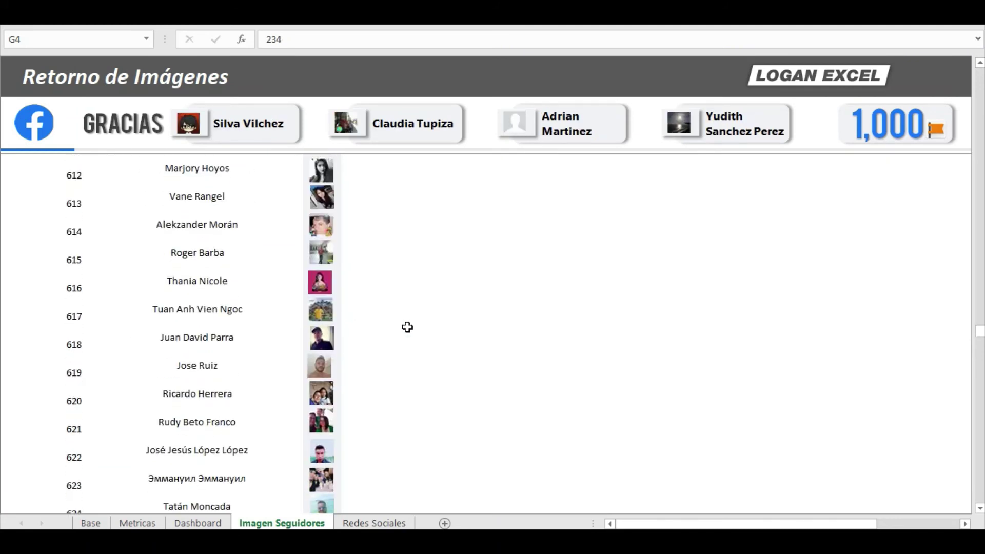
scroll(407, 326, "down", 3)
scroll(408, 327, "down", 2)
scroll(407, 327, "down", 1)
scroll(408, 328, "down", 2)
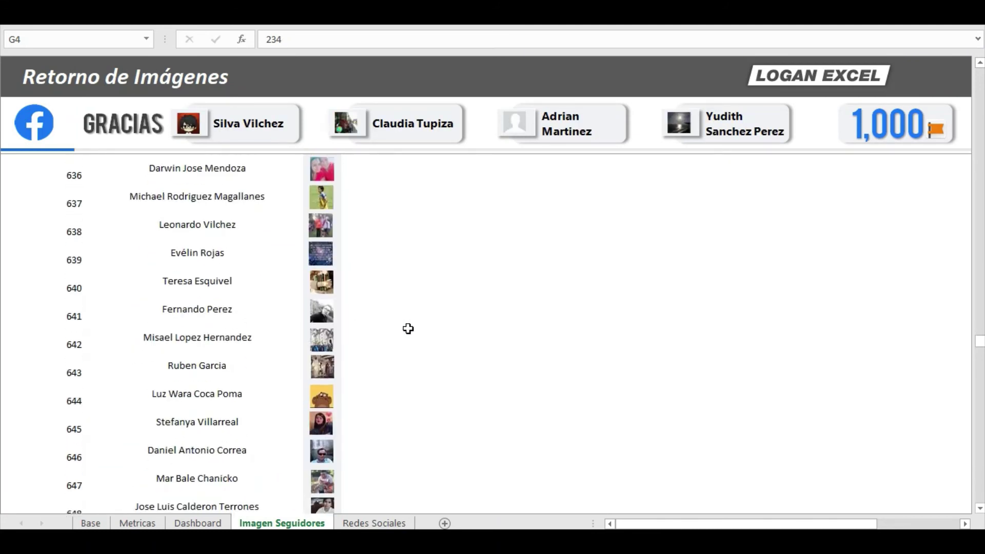
scroll(331, 341, "down", 1)
scroll(218, 348, "down", 3)
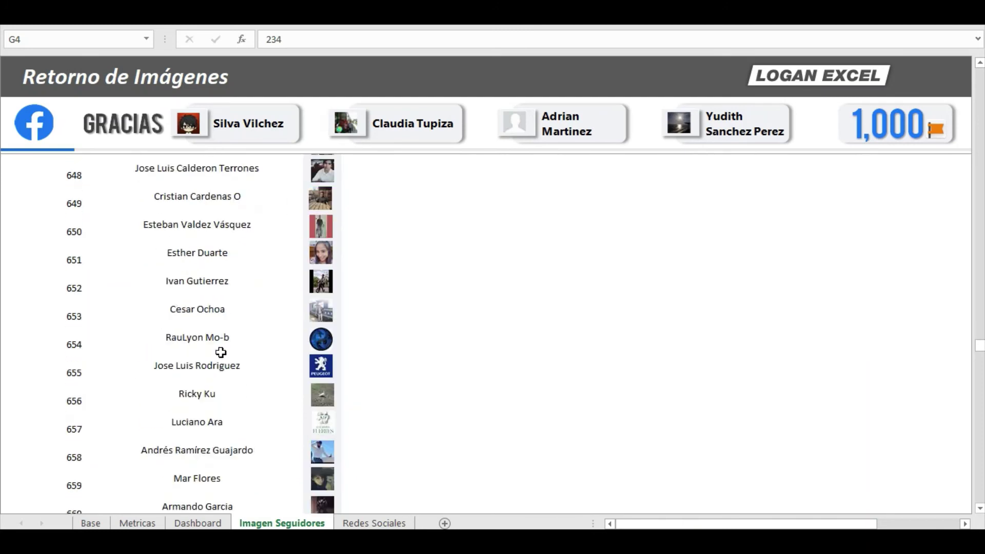
scroll(221, 353, "down", 1)
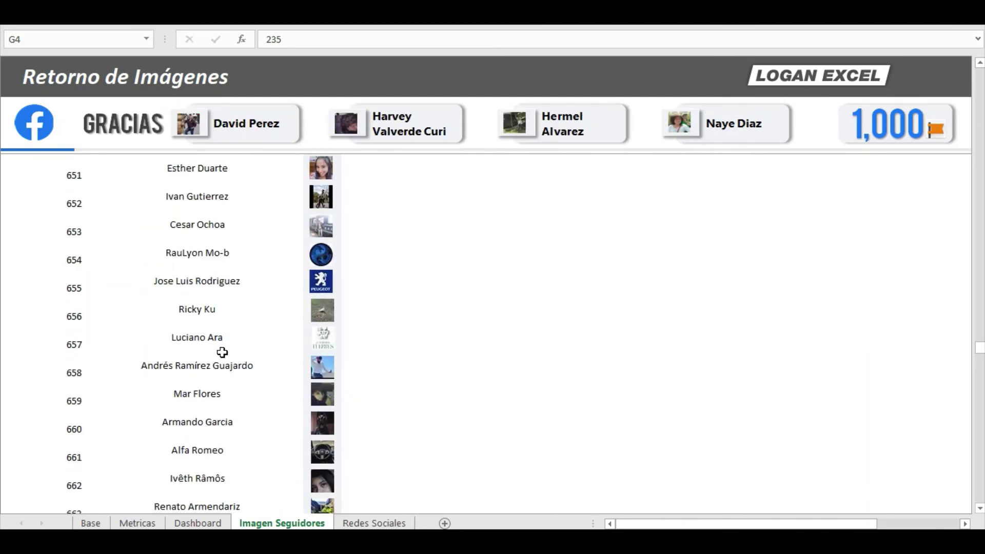
scroll(255, 345, "down", 3)
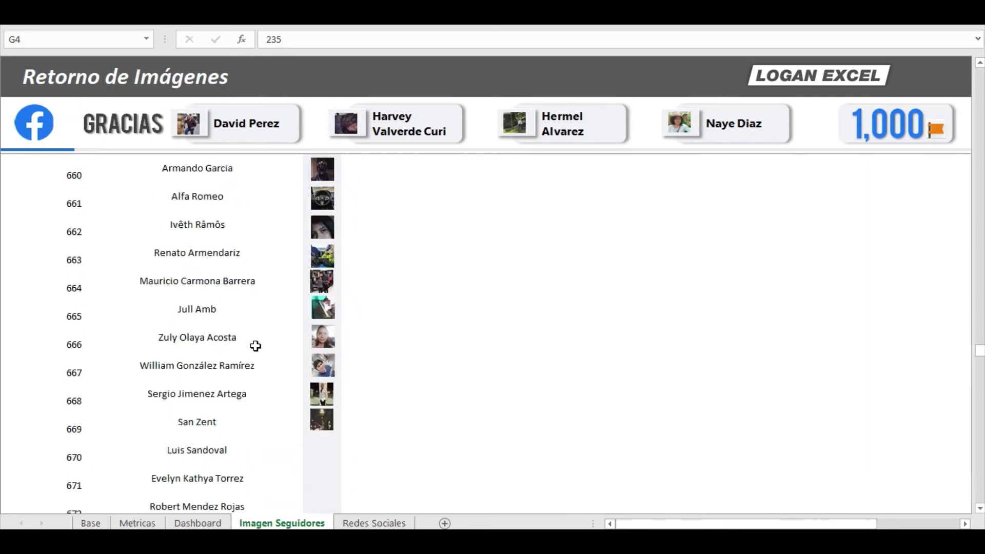
scroll(248, 344, "down", 2)
scroll(241, 344, "down", 1)
scroll(237, 345, "down", 2)
scroll(236, 345, "down", 2)
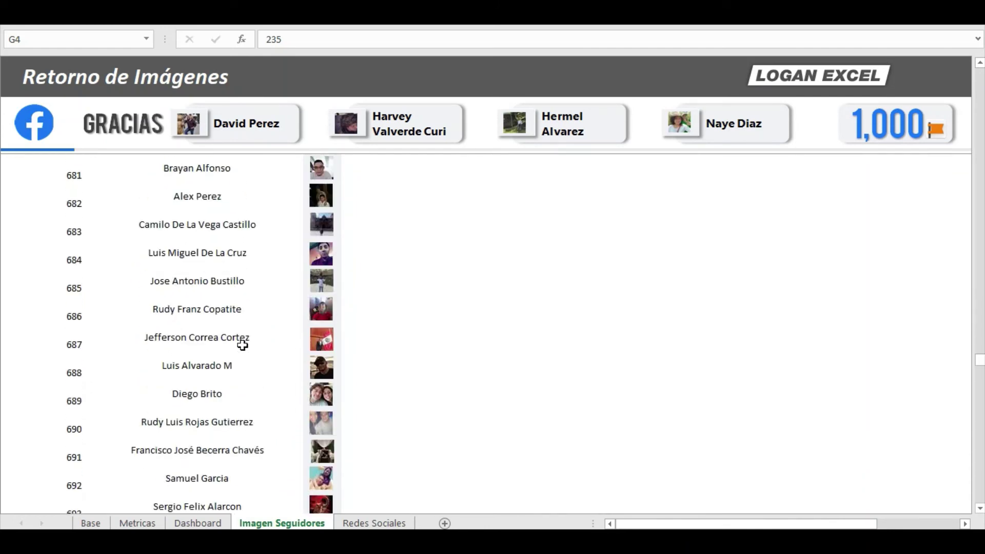
scroll(242, 341, "down", 2)
scroll(239, 341, "down", 2)
scroll(236, 339, "down", 2)
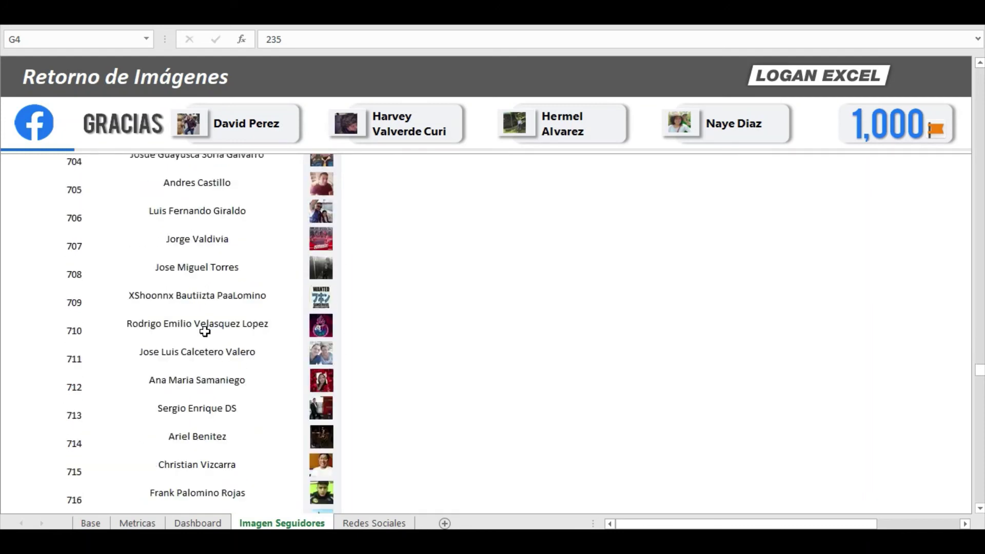
scroll(257, 331, "down", 2)
scroll(228, 338, "down", 2)
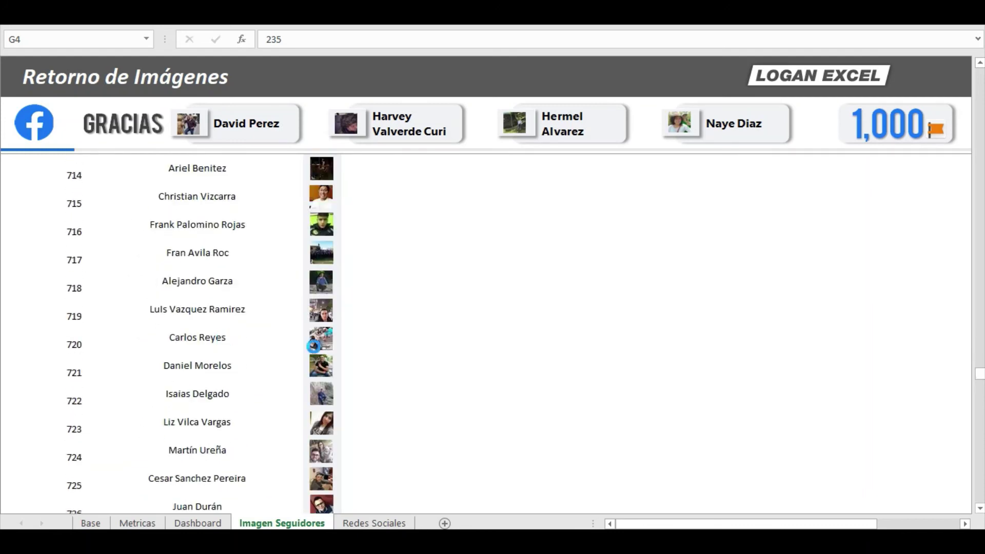
scroll(444, 345, "down", 5)
scroll(447, 347, "down", 4)
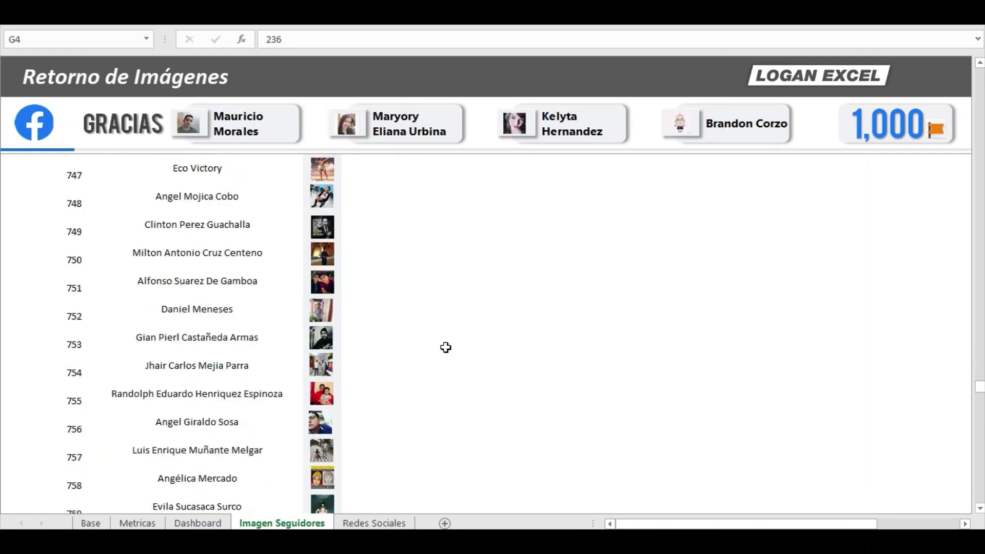
scroll(447, 347, "down", 2)
scroll(446, 348, "down", 4)
scroll(445, 348, "down", 2)
scroll(445, 348, "down", 4)
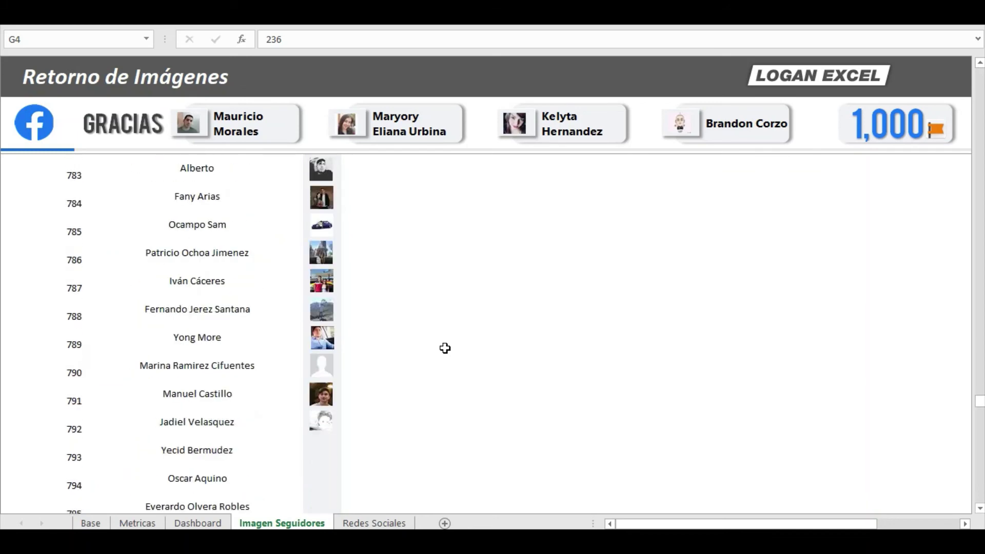
scroll(445, 348, "down", 2)
scroll(445, 348, "down", 6)
scroll(445, 348, "down", 3)
scroll(444, 348, "down", 2)
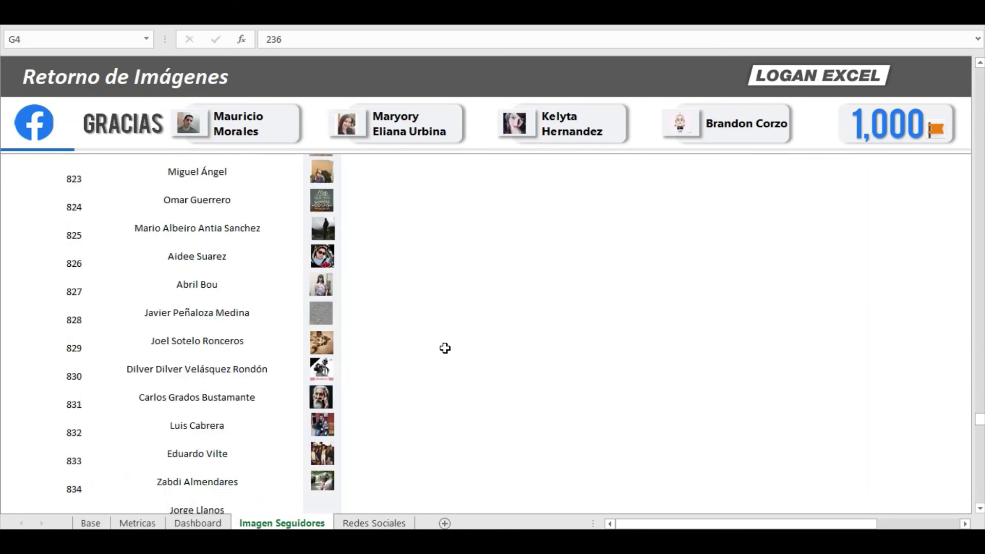
scroll(445, 348, "down", 4)
scroll(444, 348, "down", 2)
scroll(445, 348, "down", 5)
scroll(444, 348, "down", 3)
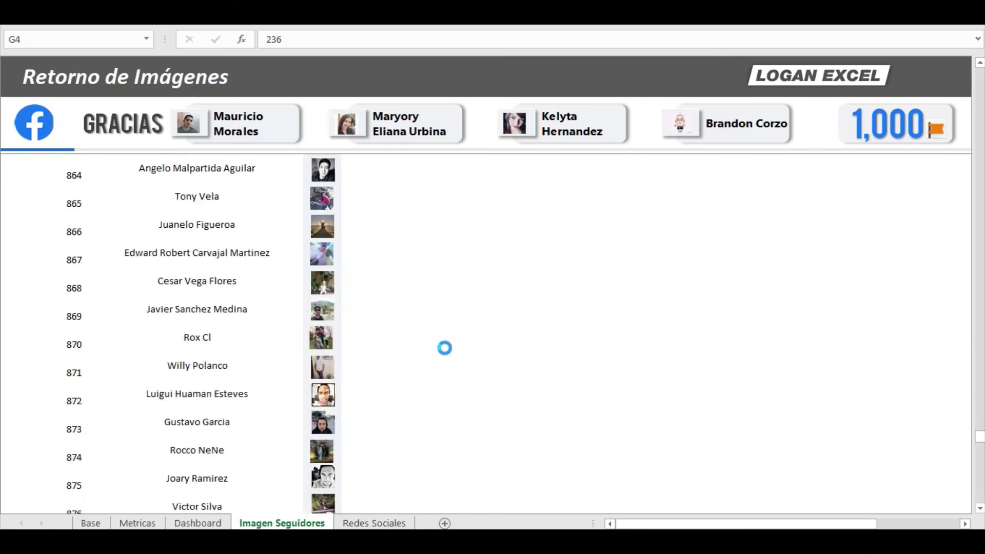
scroll(380, 334, "down", 3)
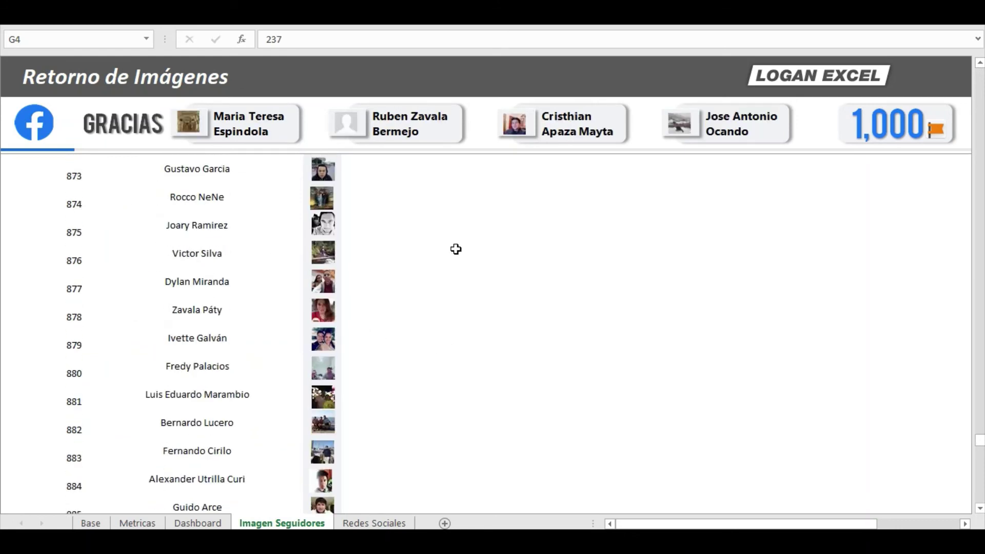
scroll(456, 351, "down", 2)
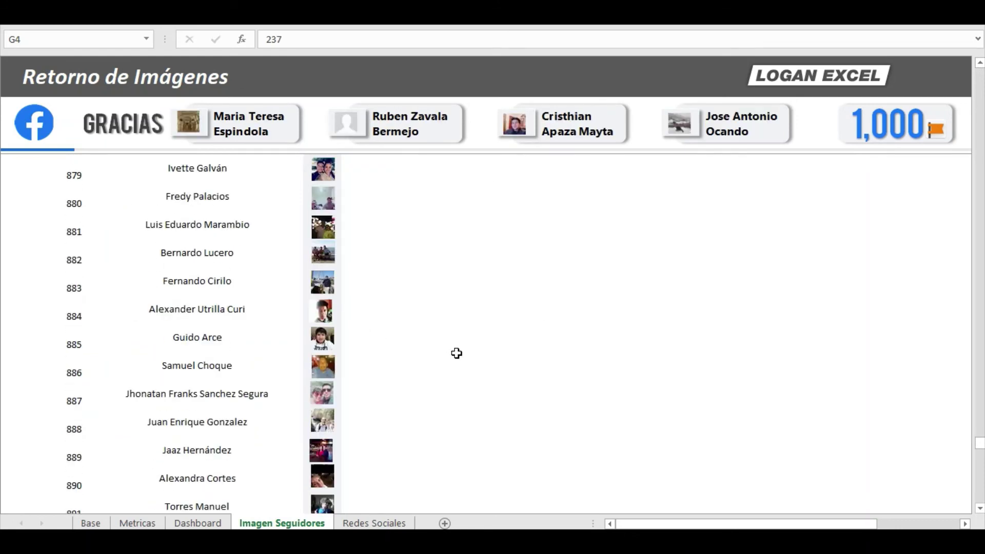
scroll(455, 354, "down", 4)
scroll(436, 346, "down", 1)
scroll(413, 338, "down", 2)
scroll(413, 340, "down", 2)
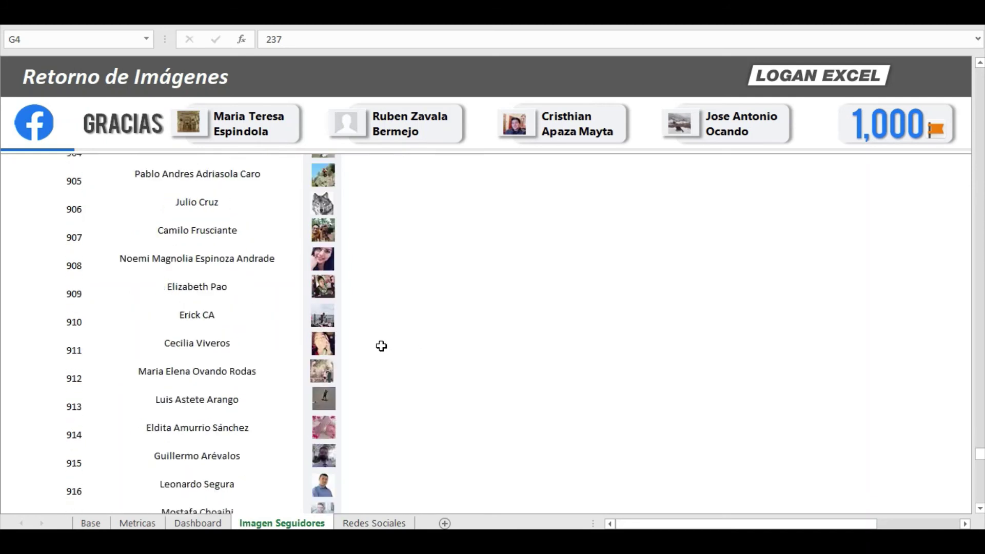
scroll(380, 345, "down", 1)
scroll(380, 345, "down", 1)
scroll(384, 345, "down", 1)
scroll(395, 338, "down", 1)
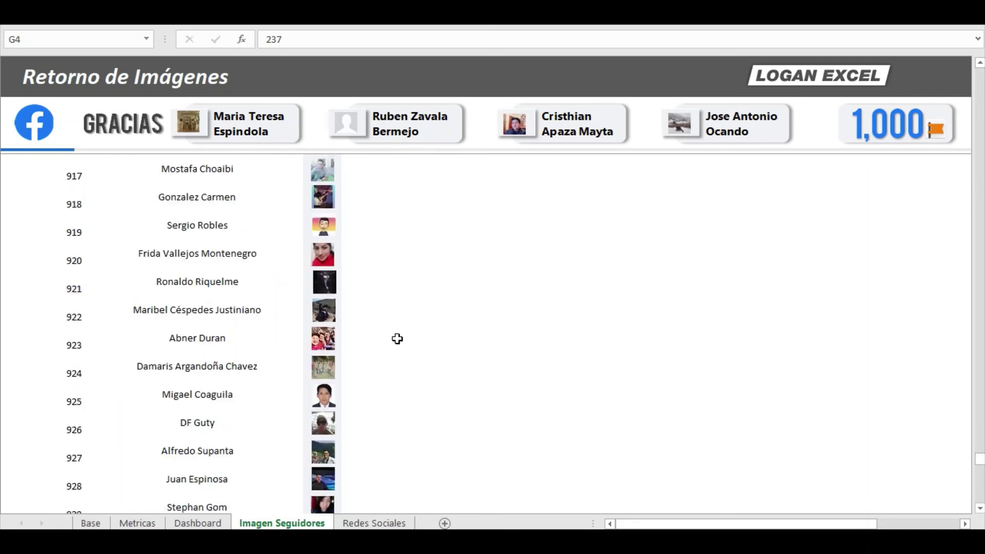
scroll(396, 338, "down", 1)
scroll(405, 332, "down", 2)
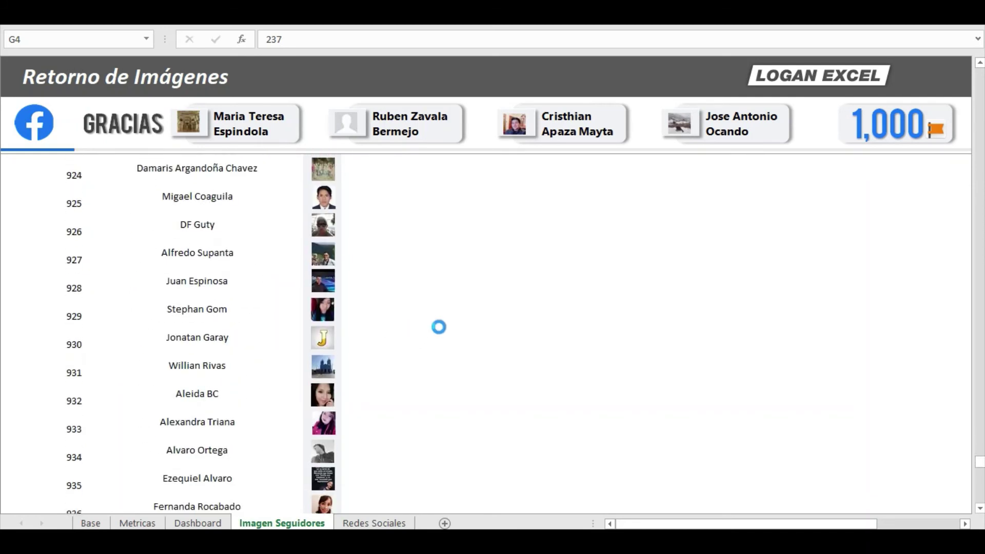
scroll(440, 325, "down", 5)
scroll(440, 330, "down", 1)
scroll(429, 332, "down", 3)
scroll(411, 336, "down", 2)
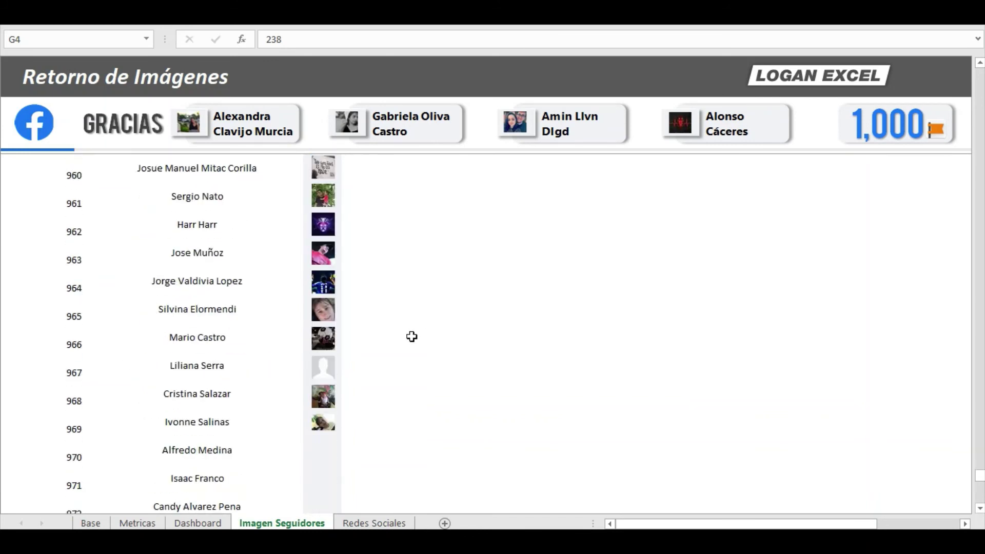
scroll(411, 336, "down", 1)
scroll(411, 336, "down", 1)
scroll(411, 337, "down", 1)
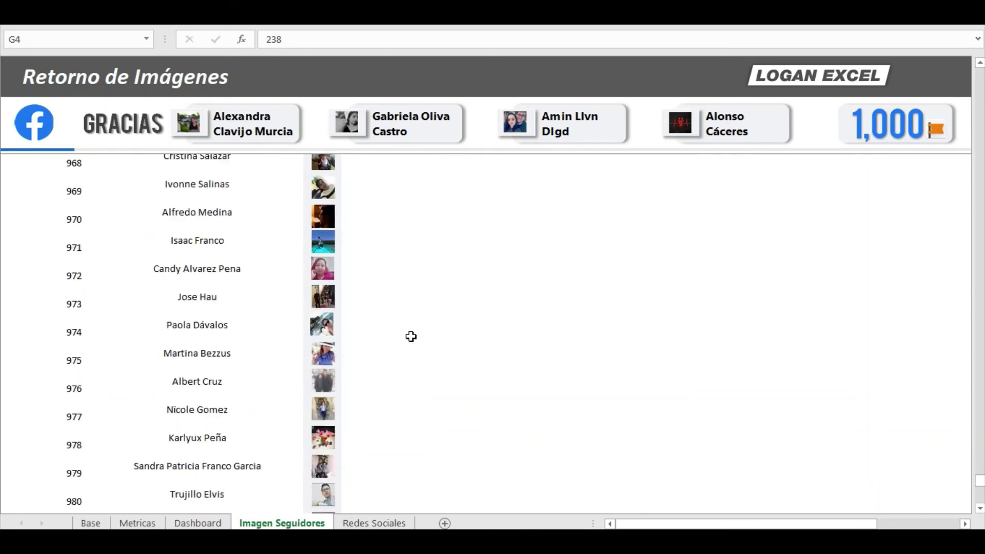
scroll(411, 337, "down", 1)
scroll(393, 340, "down", 1)
scroll(393, 341, "down", 2)
scroll(393, 340, "down", 3)
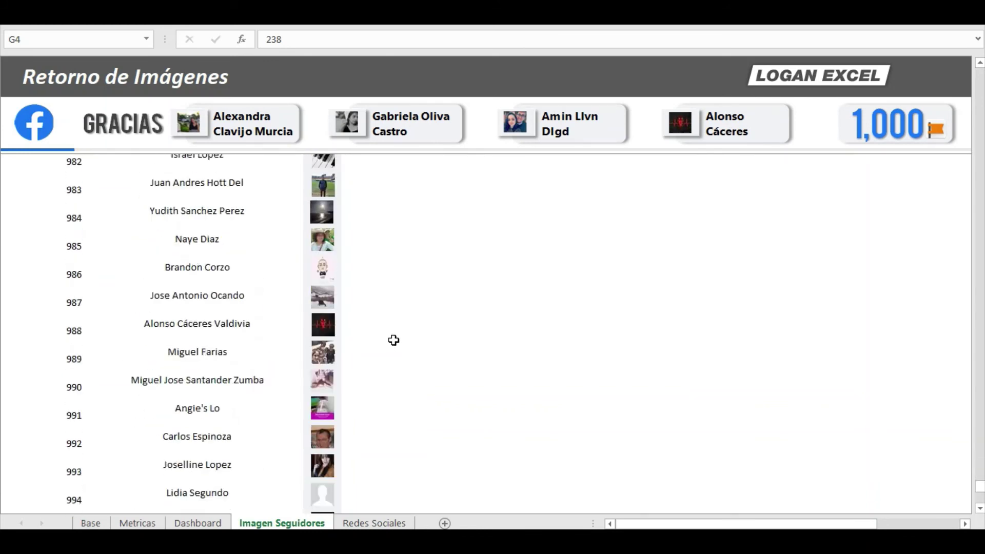
scroll(393, 340, "down", 4)
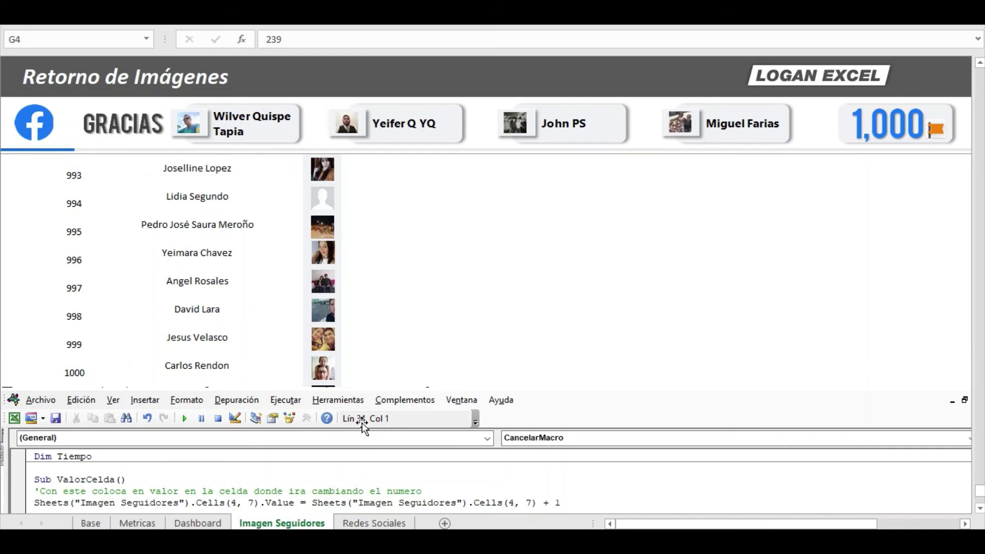
Step: Enlarge the VBA code window to read the OnTime macros, then lower it to reveal rows up to 1000
left_click_drag(362, 422, 362, 338)
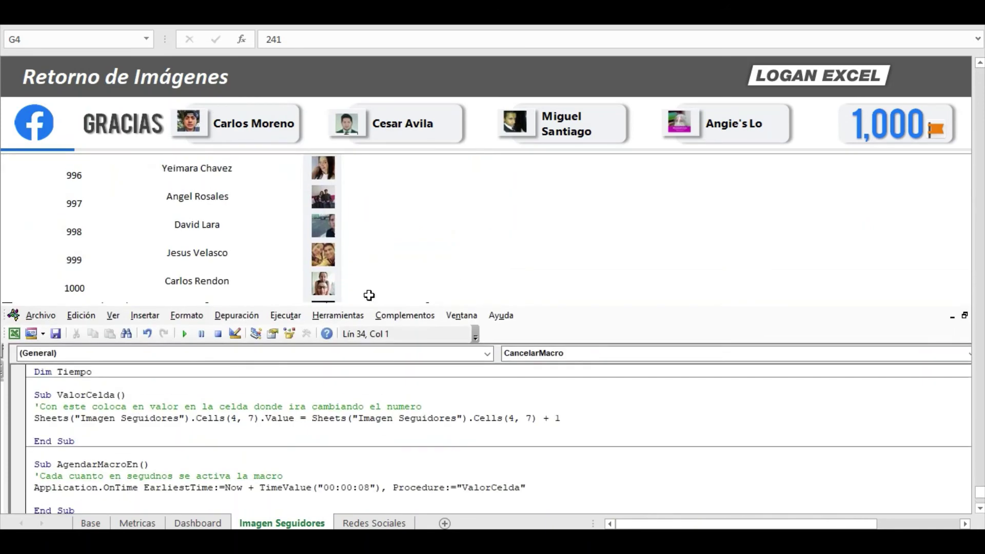
scroll(289, 329, "down", 3)
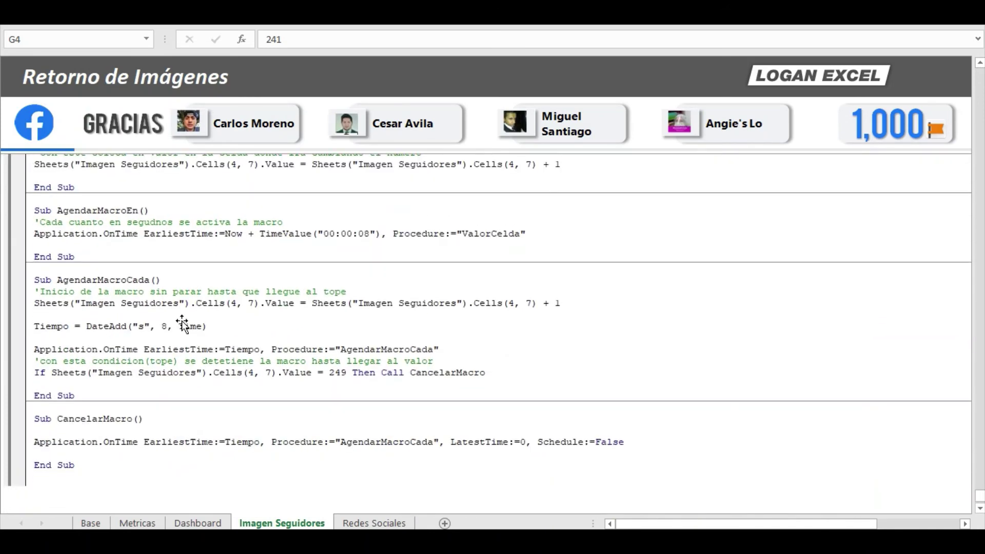
scroll(172, 318, "down", 3)
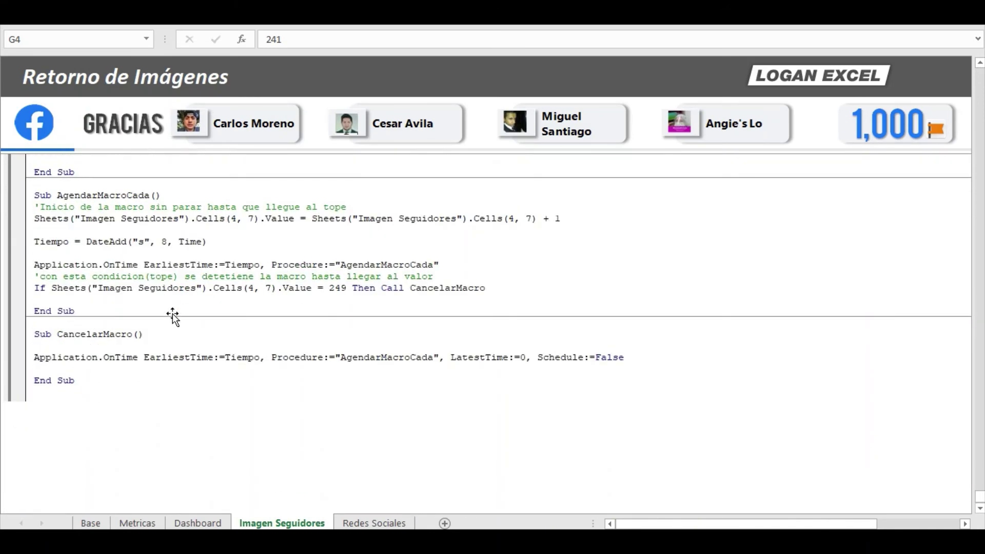
scroll(172, 317, "up", 3)
scroll(171, 320, "up", 3)
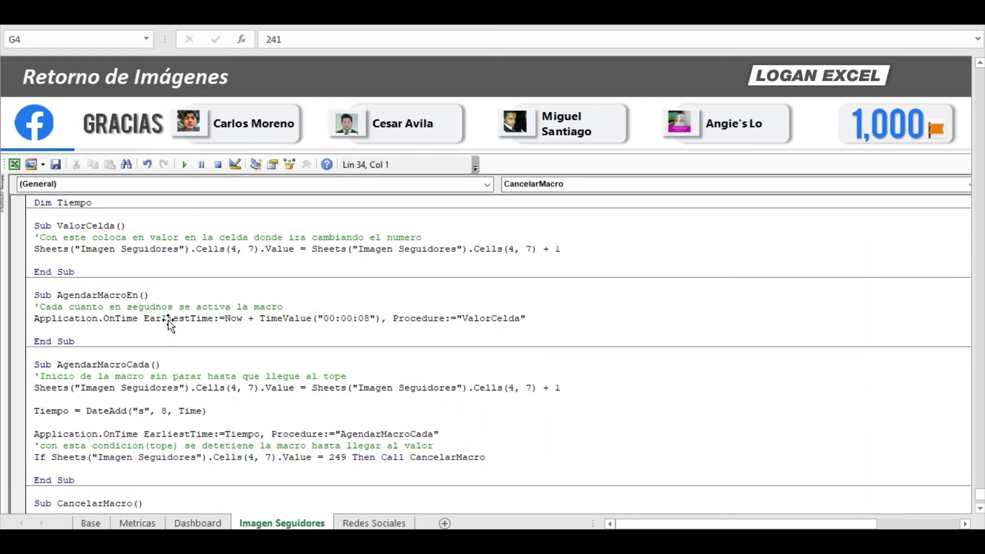
left_click(168, 319)
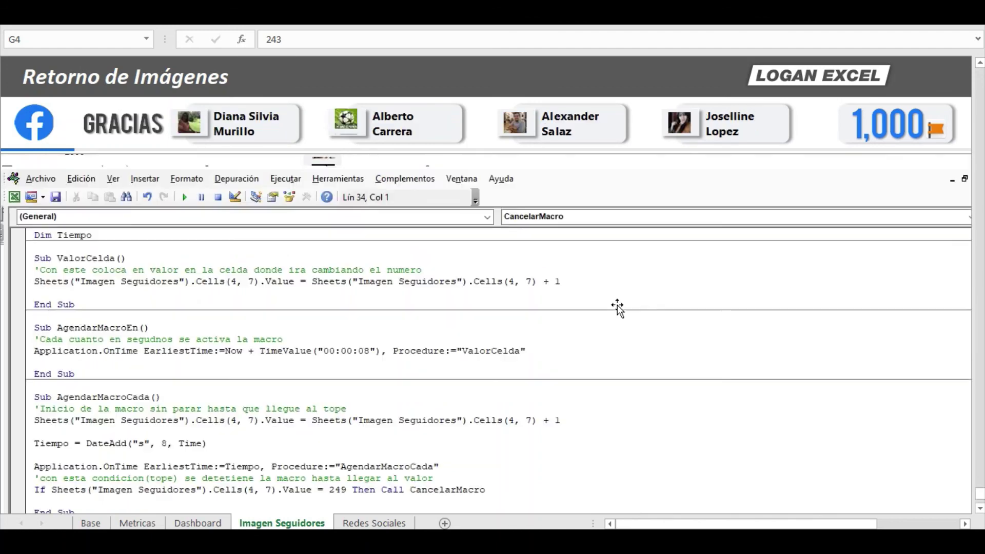
left_click(211, 279)
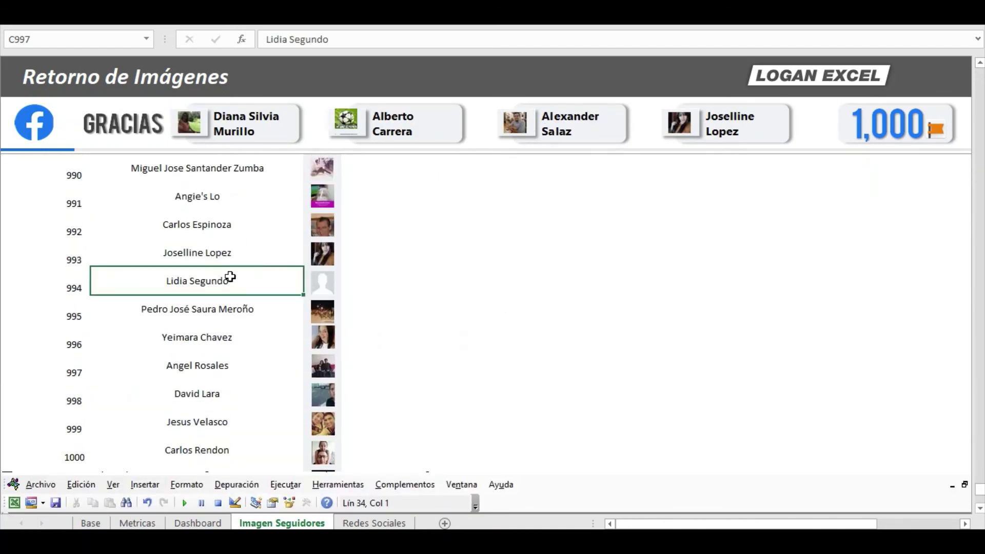
Step: Return to the top of the sheet and select the counter cell G4 and a follower name
key("ctrl+Up")
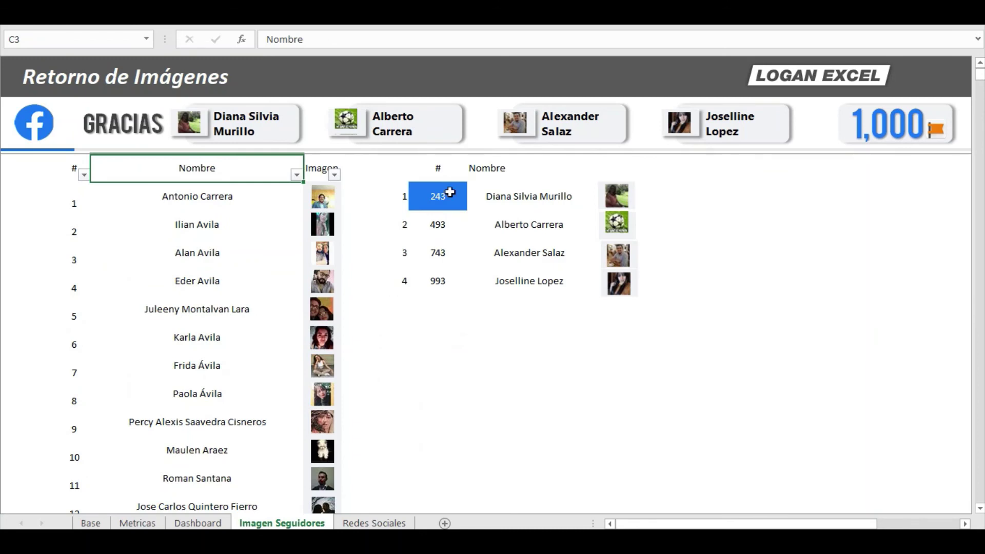
left_click(445, 193)
type("244")
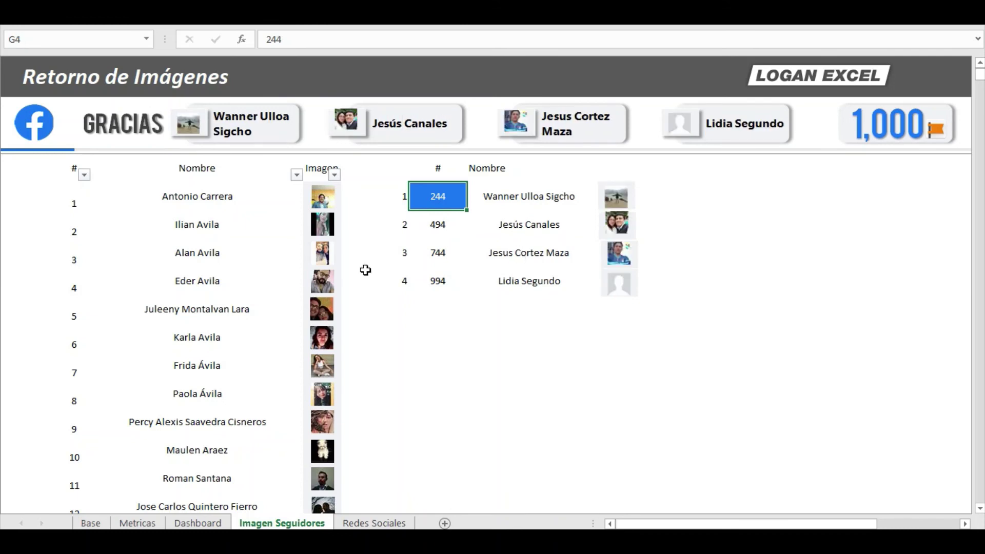
left_click(232, 277)
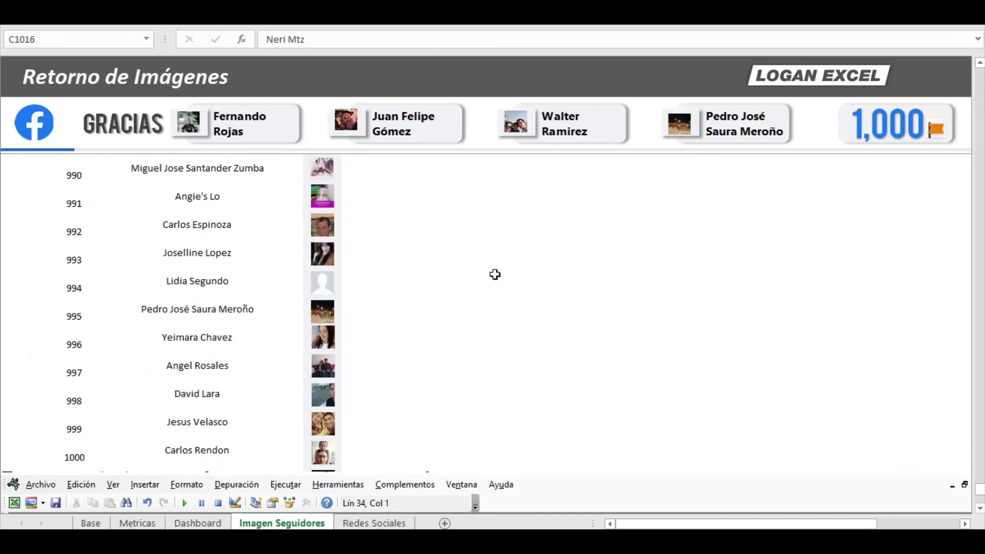
left_click(495, 276)
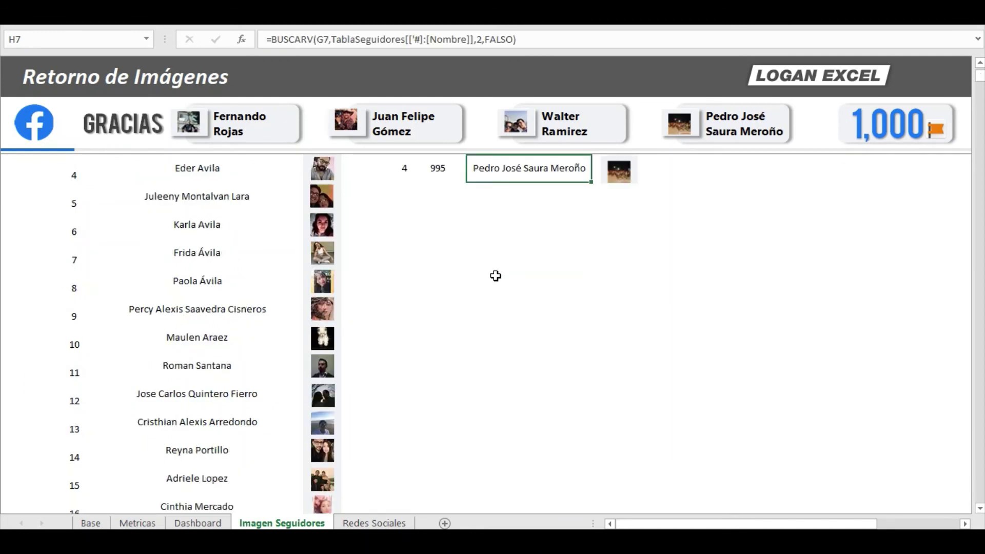
Step: Review the BUSCARV name lookups in H2:H5, return to G4, and go to the Redes Sociales sheet
key("Down")
key("Down")
key("Down")
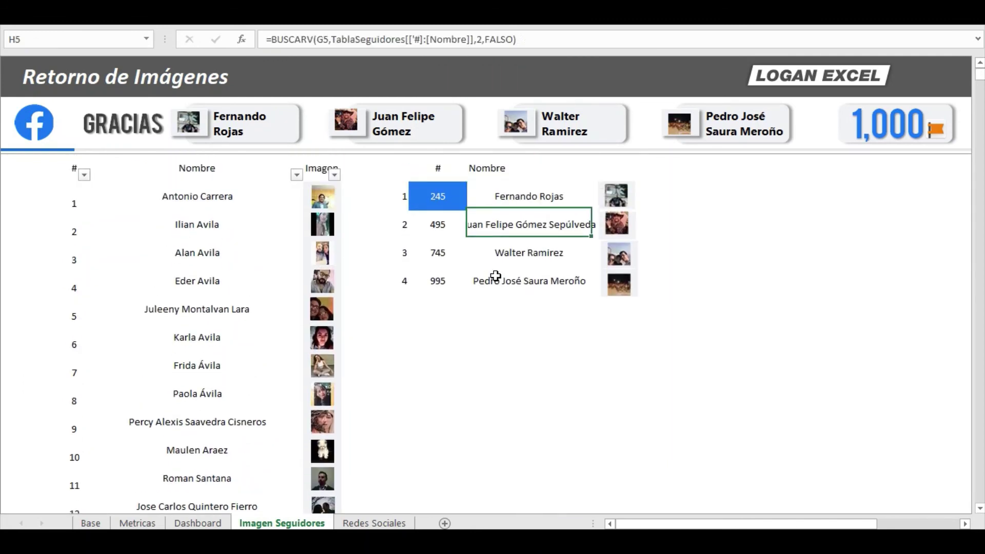
key("Up")
key("Up")
key("Up")
key("Down")
key("Down")
key("Down")
key("Left")
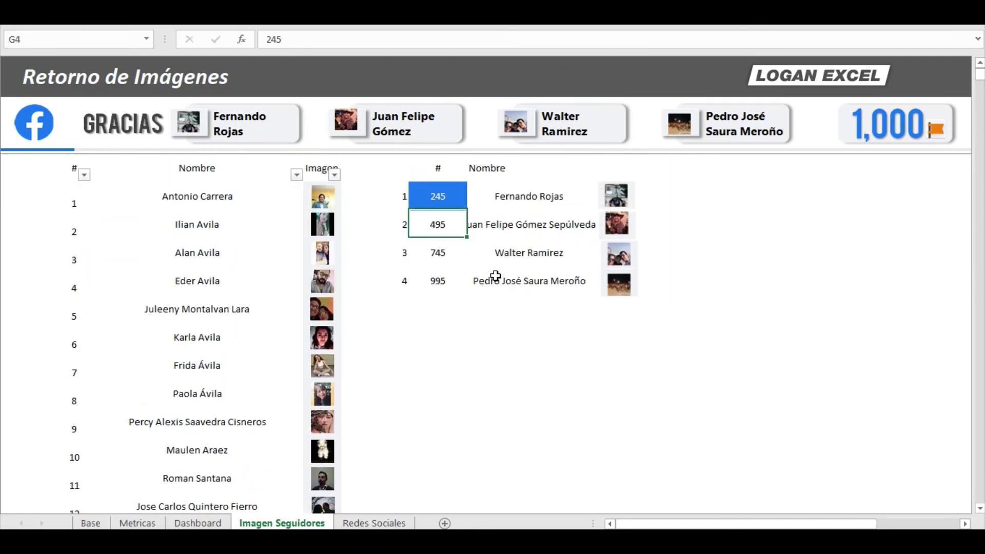
key("Up")
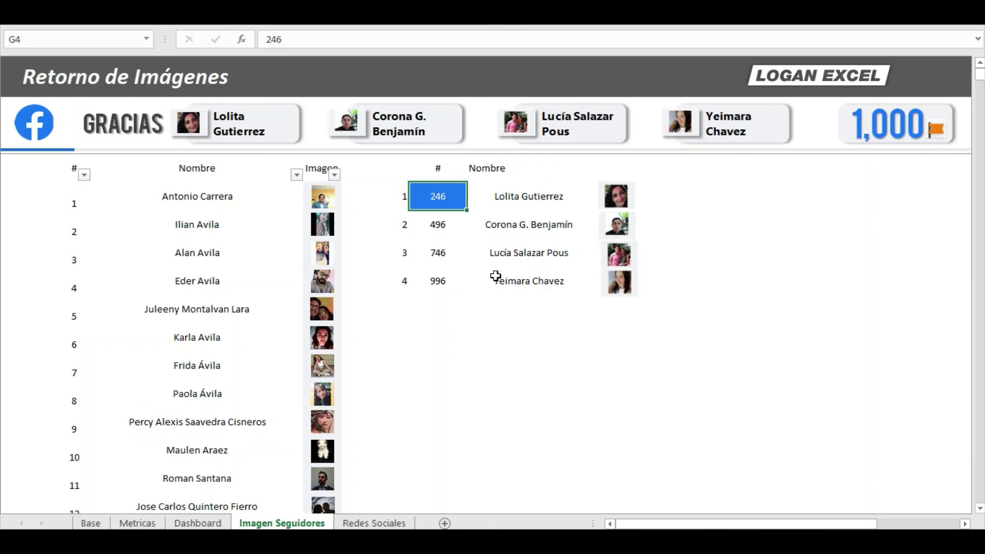
left_click(387, 522)
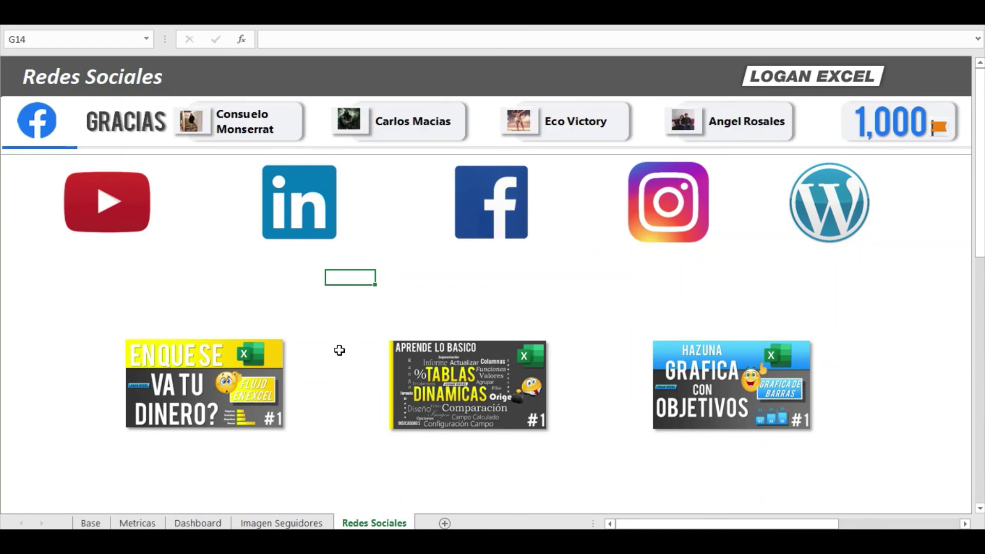
Step: Scroll down the Redes Sociales sheet to the LOGAN EXCEL banner and back up
scroll(339, 350, "down", 1)
scroll(339, 350, "down", 4)
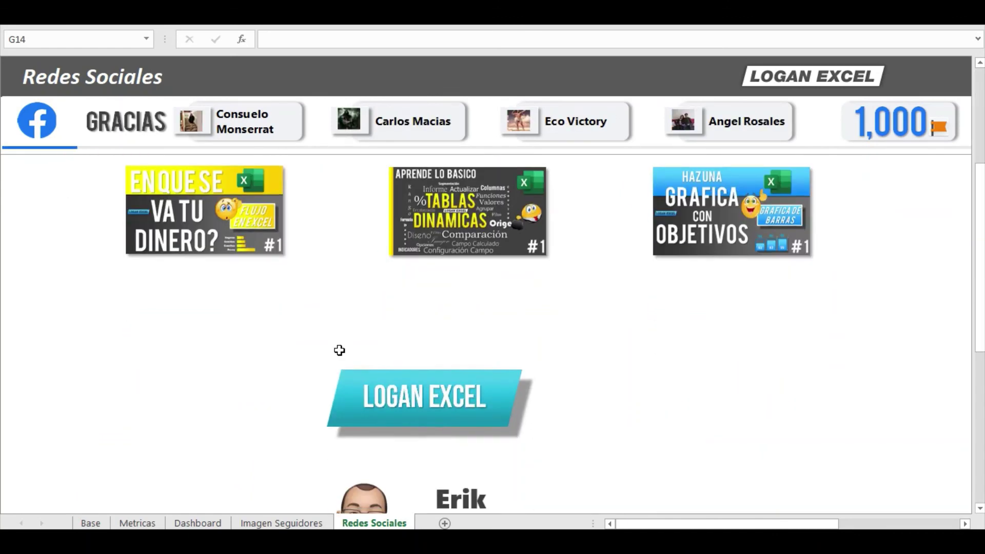
scroll(339, 350, "down", 1)
scroll(330, 354, "down", 1)
scroll(319, 356, "down", 1)
scroll(314, 356, "up", 2)
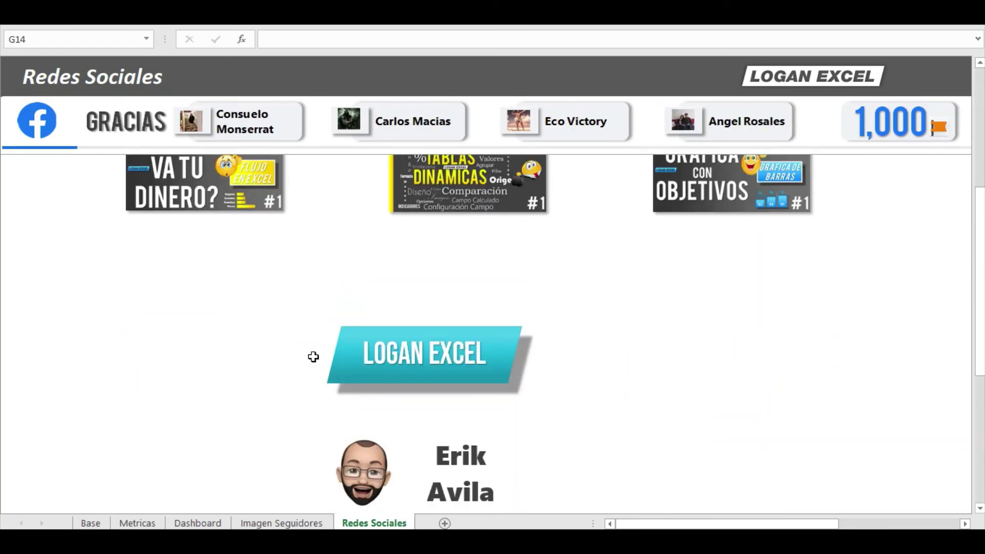
scroll(313, 357, "up", 2)
scroll(312, 356, "up", 2)
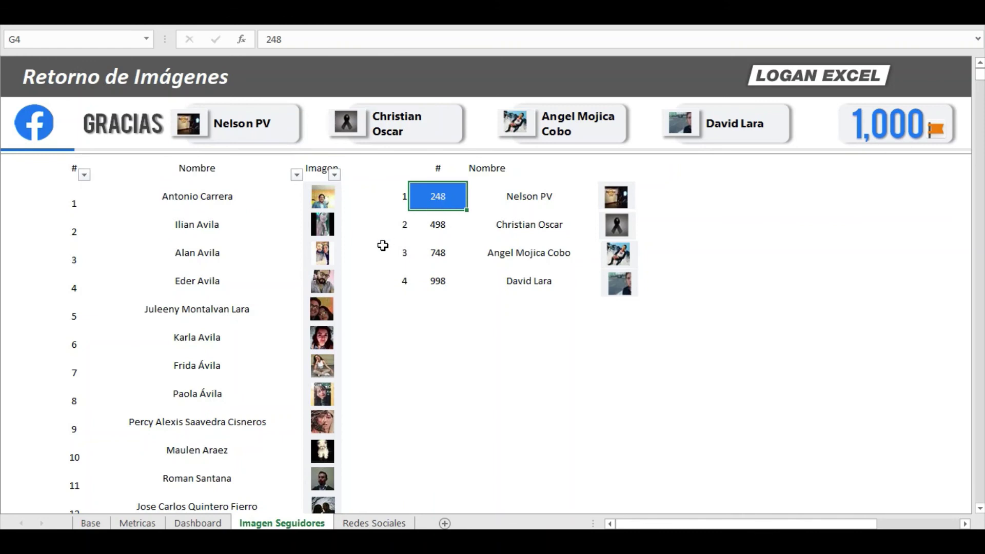
Step: Enter 249, then 250, in counter cell G4 so the lookup shows followers 250, 500, 750, 1000
type("249")
key("ctrl+Return")
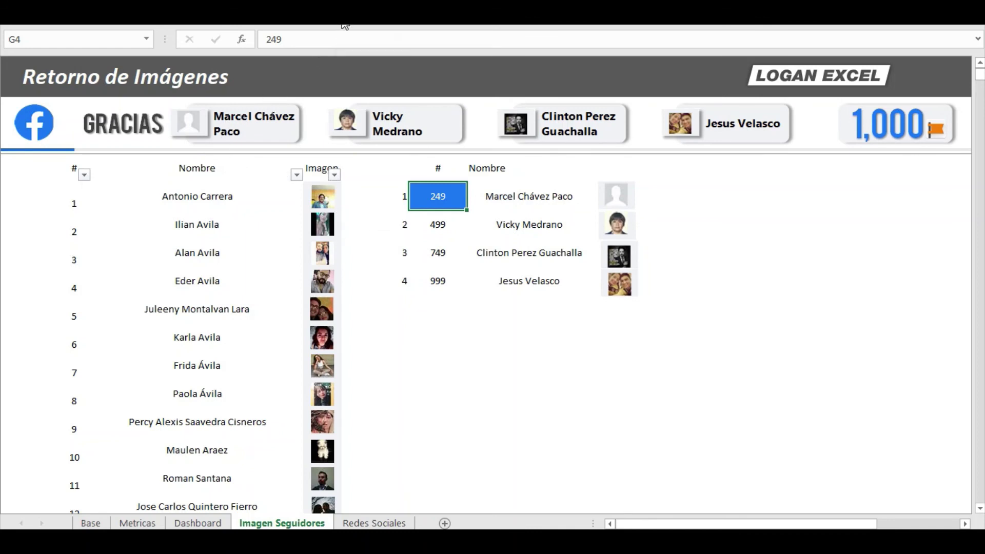
type("250")
key("Return")
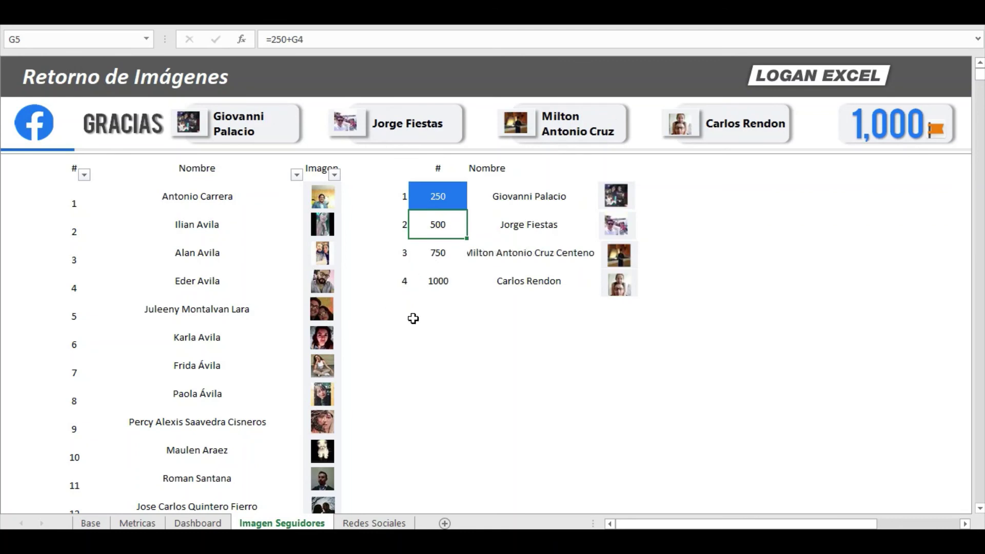